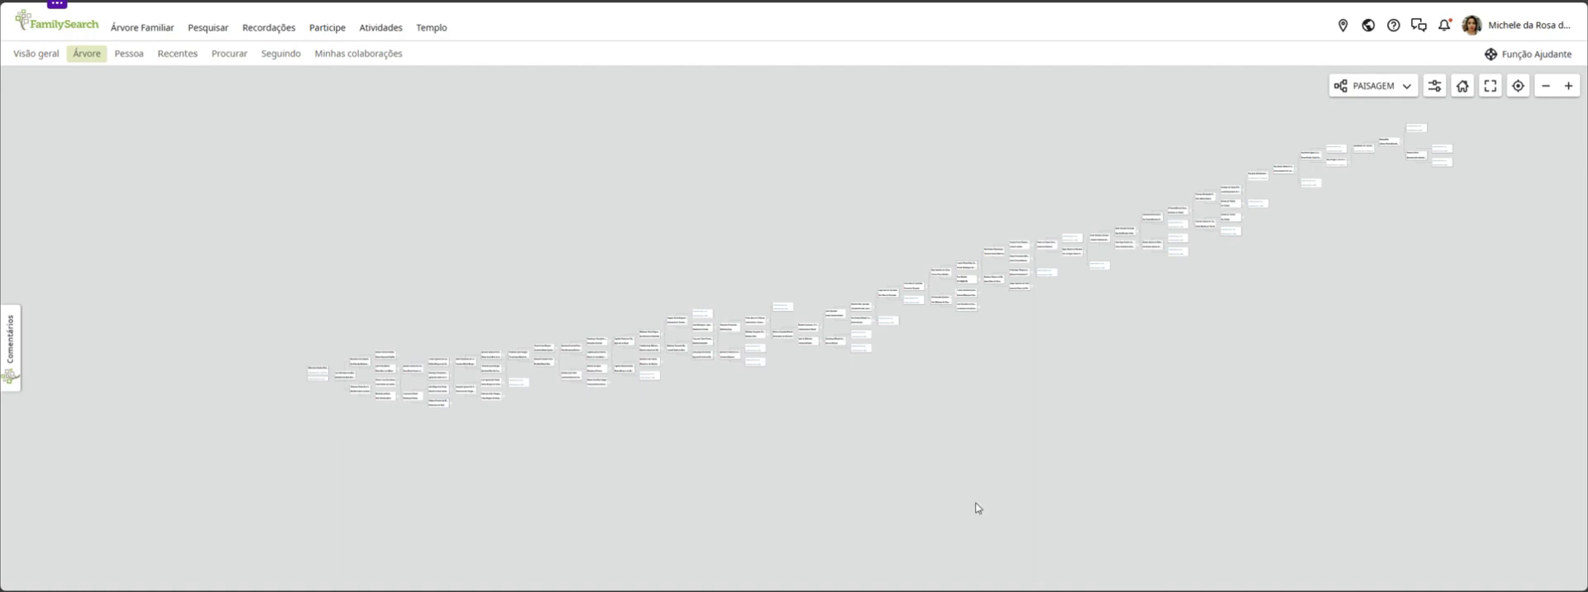
View the oldest generations at the far end of the ancestor tree and check the earliest named male ancestor's summary
{"action": "left_click_drag", "start_coordinate": [1534, 249], "coordinate": [1323, 395]}
{"action": "left_click", "coordinate": [1568, 86]}
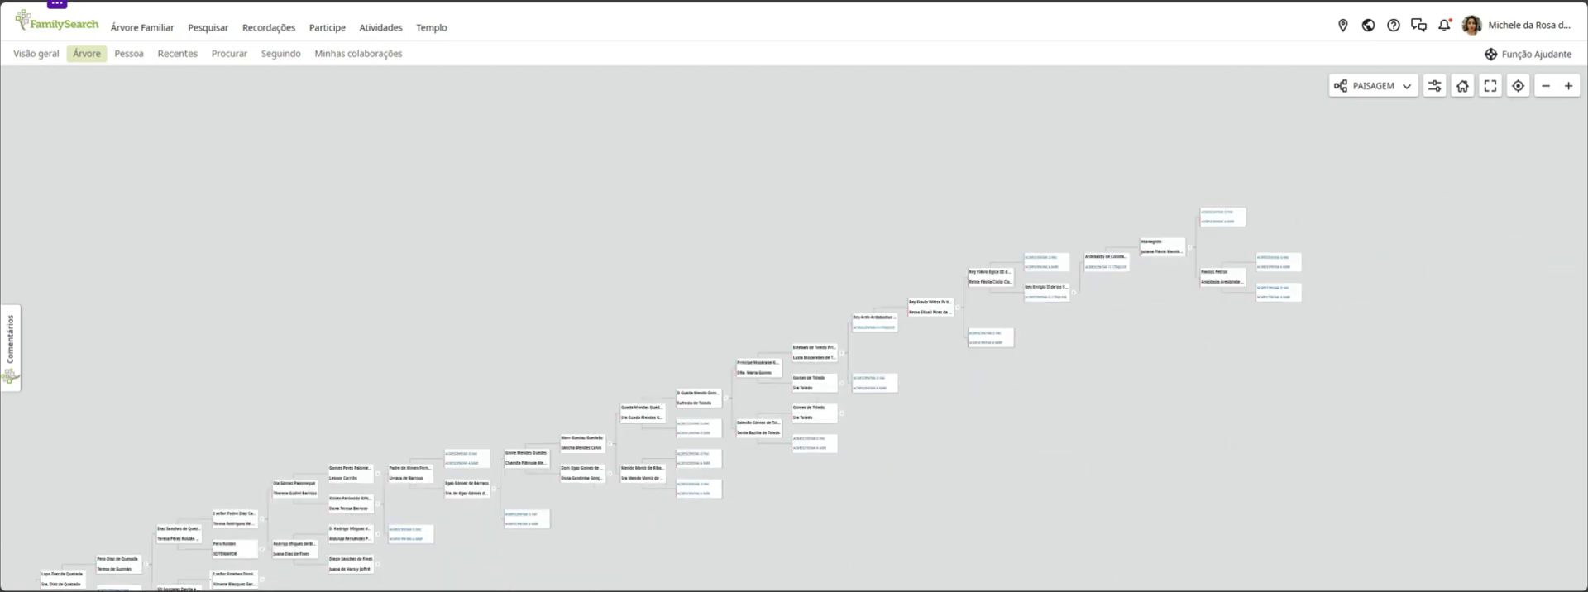
{"action": "left_click", "coordinate": [1568, 86]}
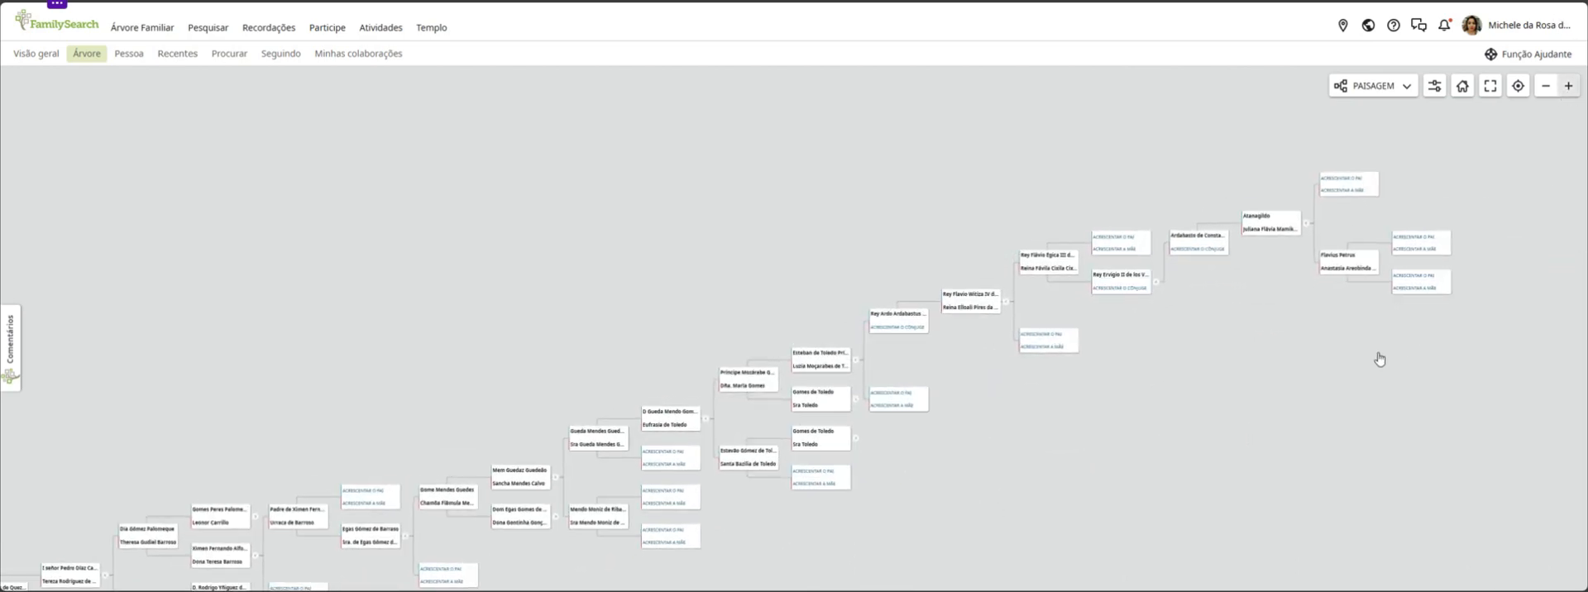
{"action": "left_click_drag", "start_coordinate": [1327, 319], "coordinate": [1238, 334]}
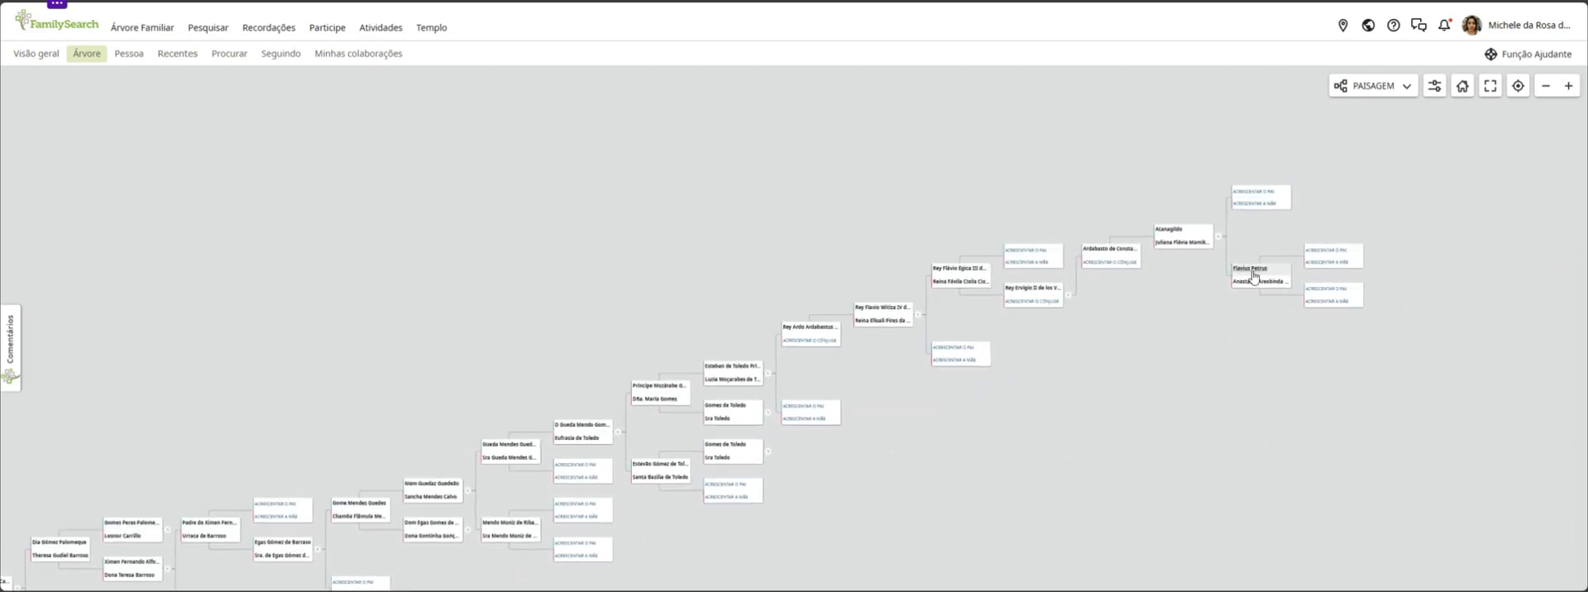
{"action": "left_click", "coordinate": [1251, 268]}
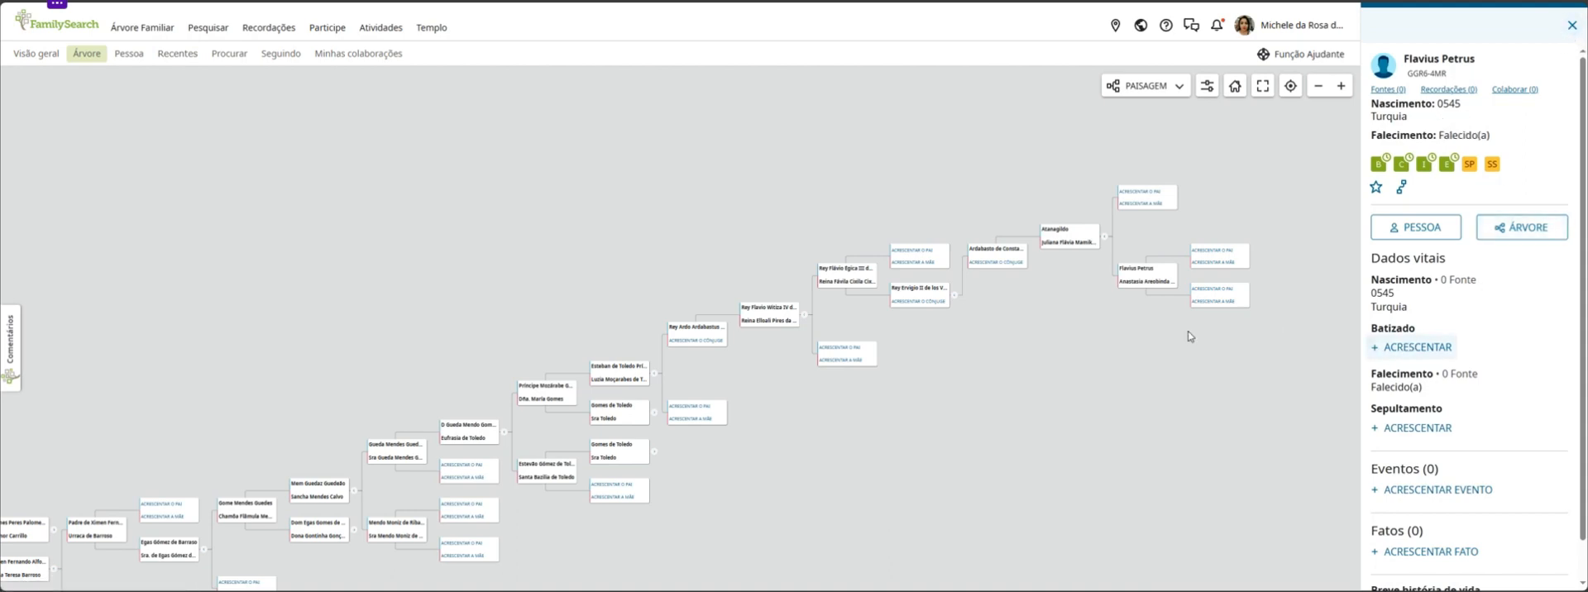
{"action": "left_click", "coordinate": [1572, 25]}
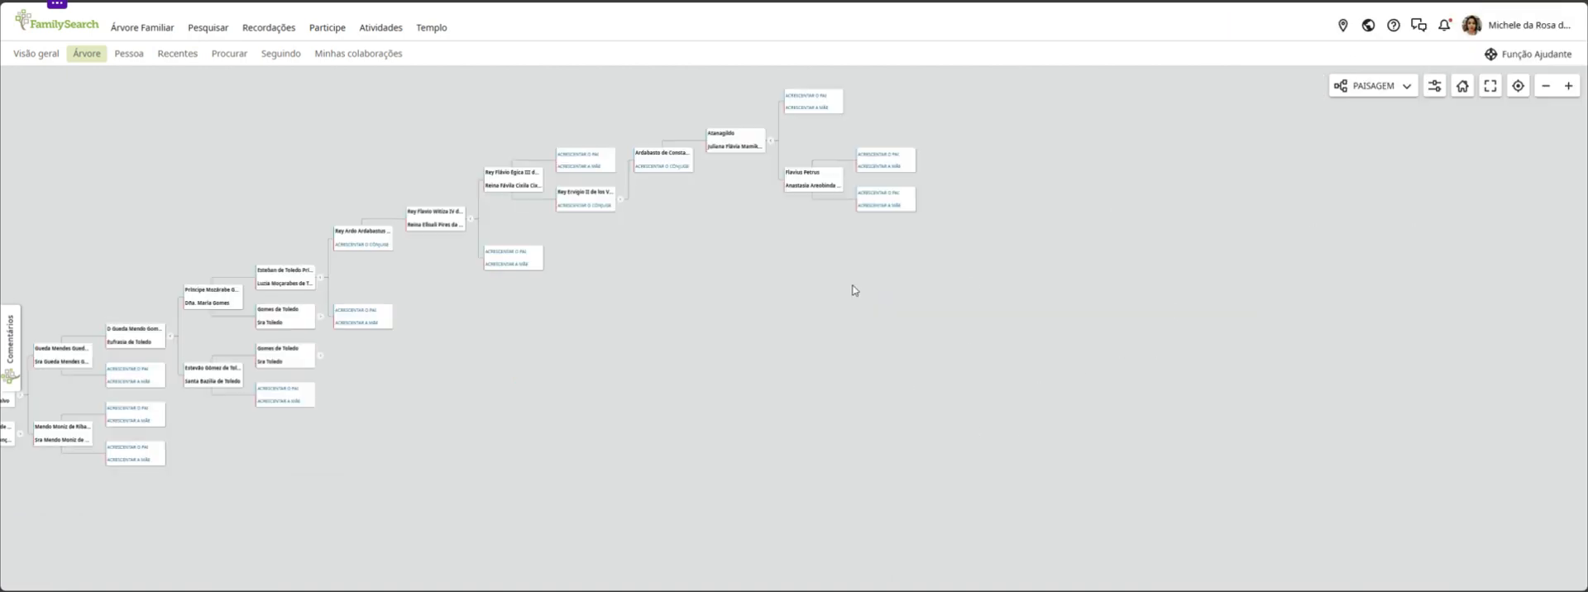
Trace the ancestor line in the landscape tree from the oldest generations back to the root person
{"action": "left_click_drag", "start_coordinate": [644, 321], "coordinate": [1052, 321]}
{"action": "left_click_drag", "start_coordinate": [674, 396], "coordinate": [1324, 297]}
{"action": "left_click_drag", "start_coordinate": [944, 525], "coordinate": [1277, 354]}
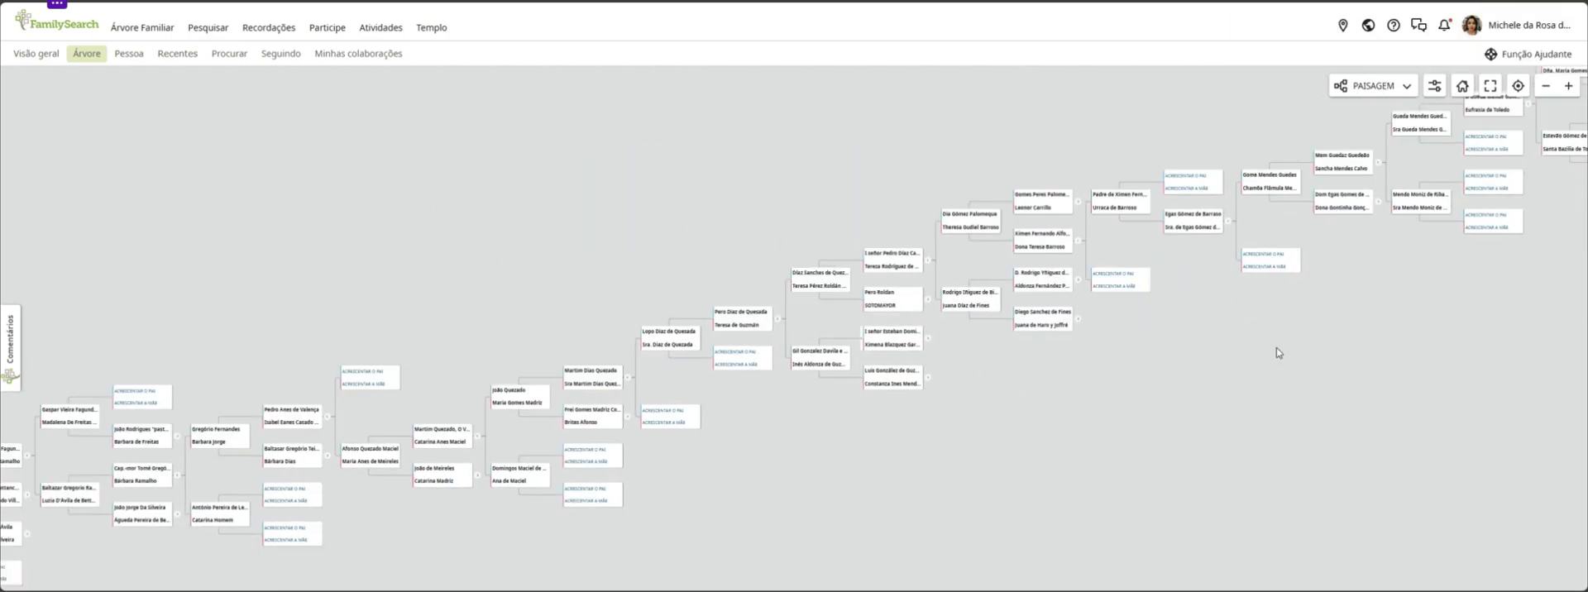
{"action": "left_click_drag", "start_coordinate": [755, 503], "coordinate": [1003, 443]}
{"action": "left_click_drag", "start_coordinate": [631, 506], "coordinate": [709, 460]}
{"action": "left_click_drag", "start_coordinate": [1551, 325], "coordinate": [912, 508]}
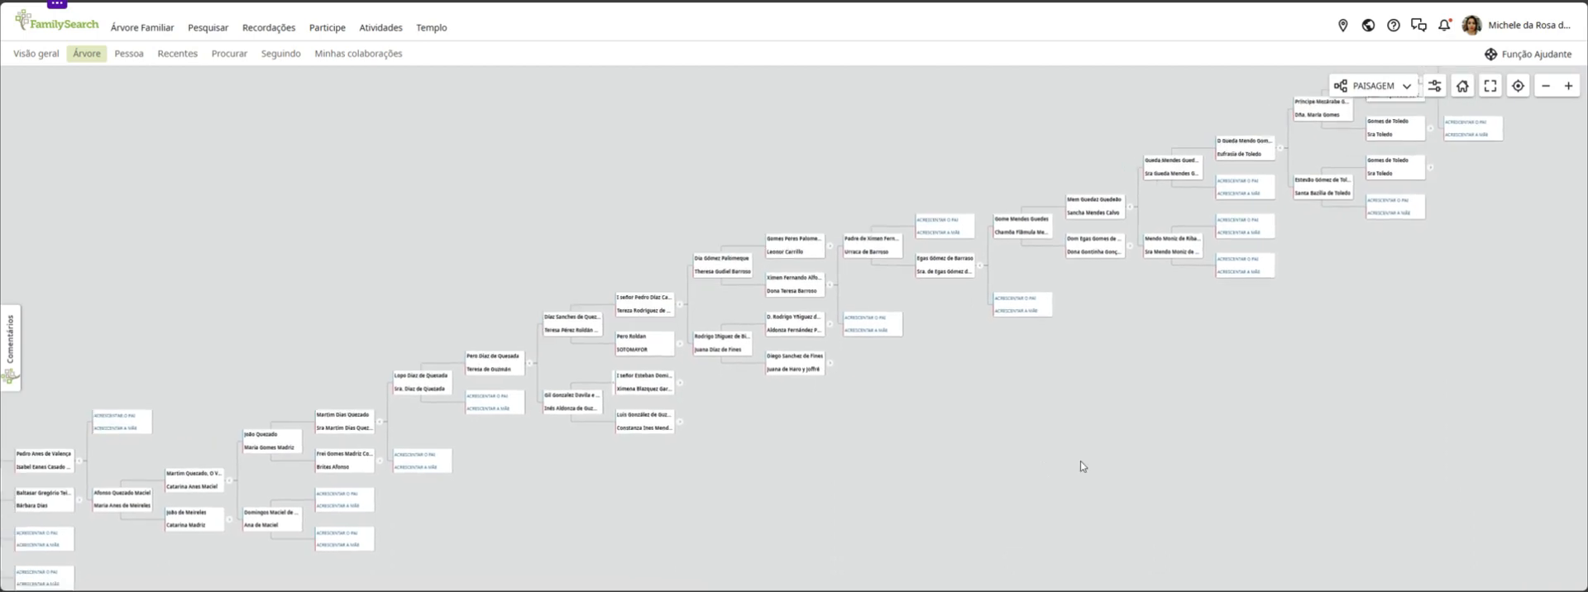
{"action": "left_click_drag", "start_coordinate": [1079, 460], "coordinate": [1397, 387]}
{"action": "left_click_drag", "start_coordinate": [604, 536], "coordinate": [1313, 391]}
{"action": "left_click_drag", "start_coordinate": [703, 476], "coordinate": [1099, 415]}
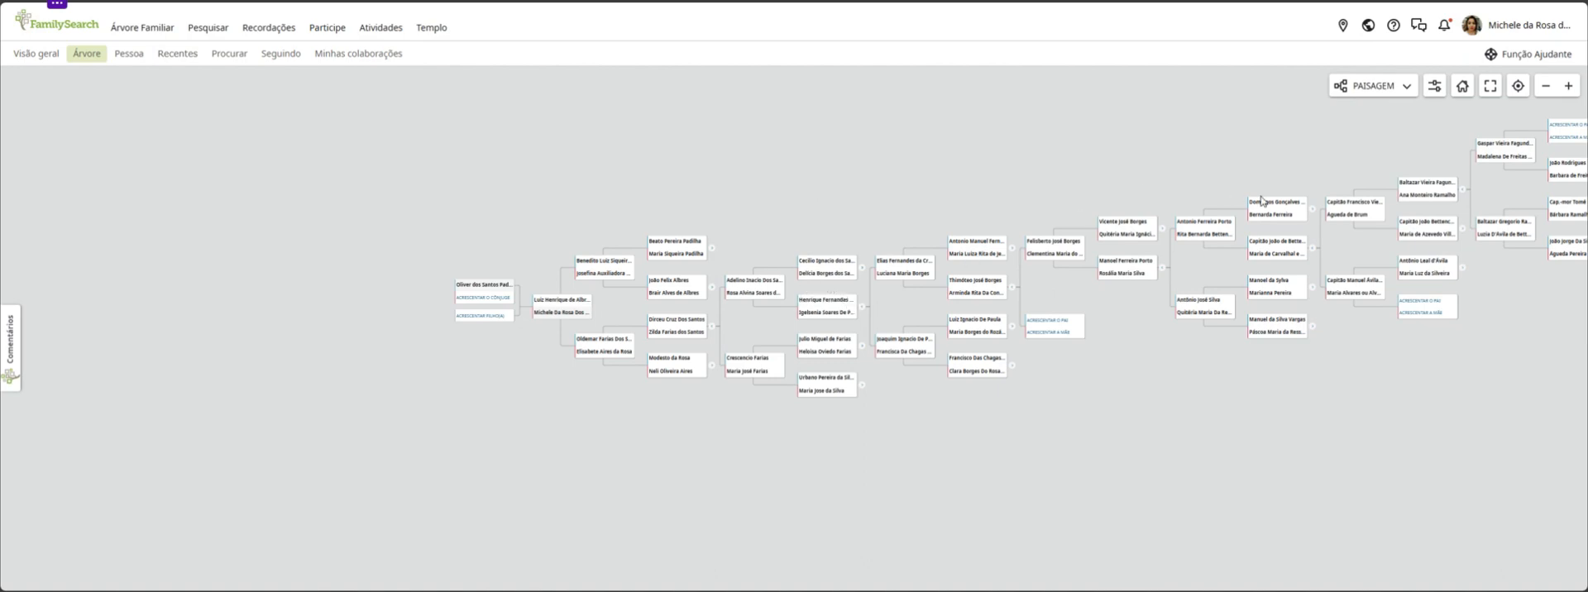
View the recent generations up close and check the children lists of the two couples who are parents to the account holder's paternal grandparents
{"action": "left_click", "coordinate": [1566, 86]}
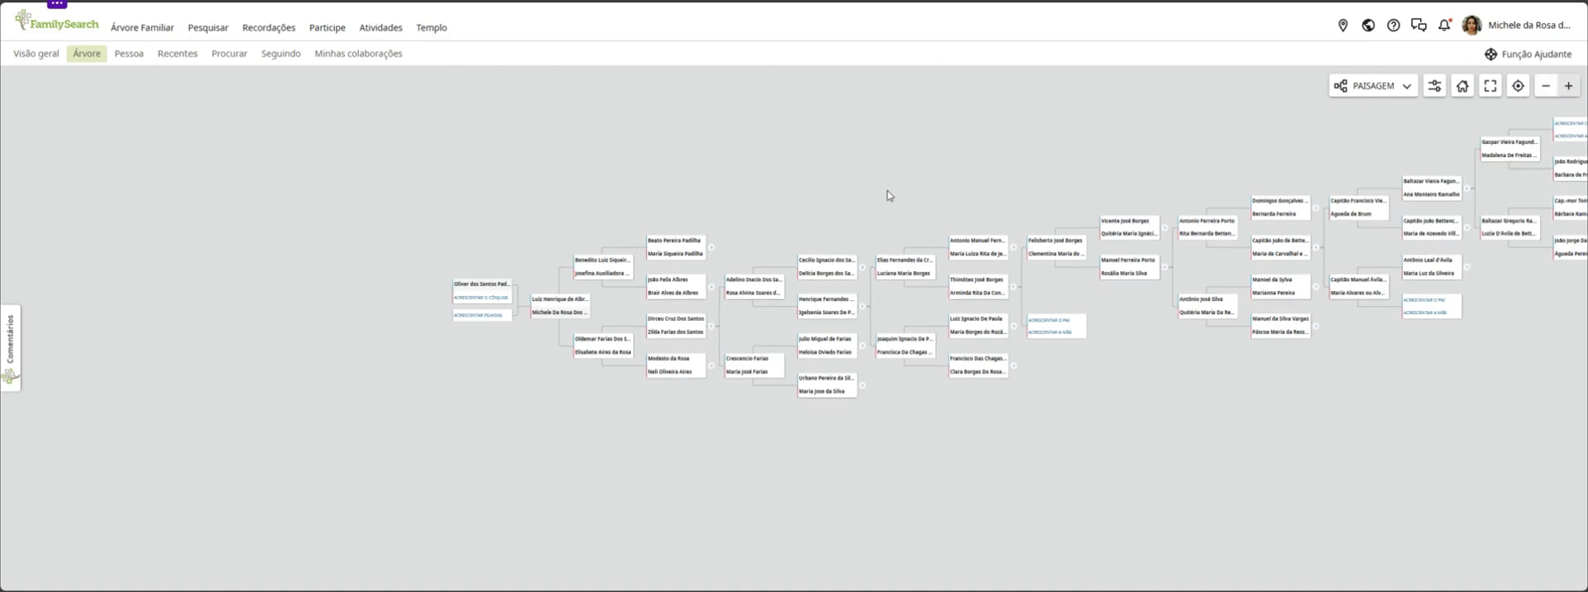
{"action": "left_click_drag", "start_coordinate": [786, 187], "coordinate": [788, 279]}
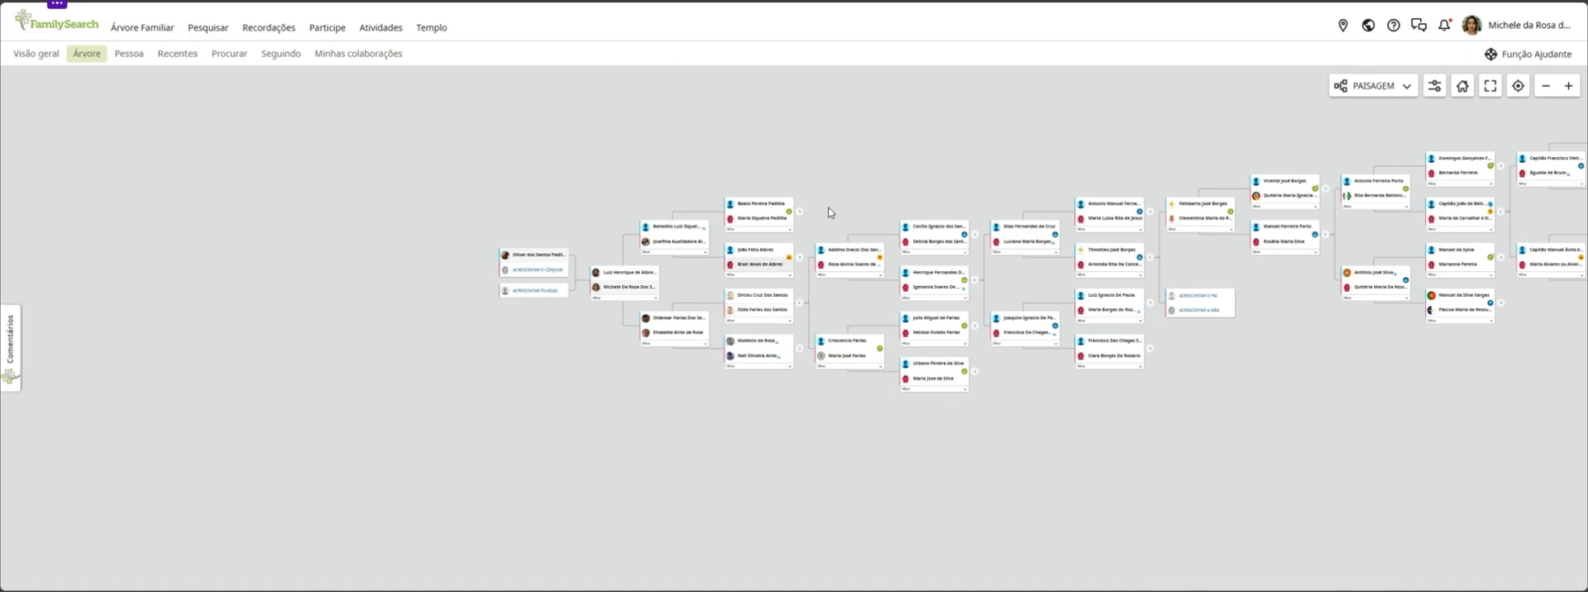
{"action": "left_click", "coordinate": [1567, 86]}
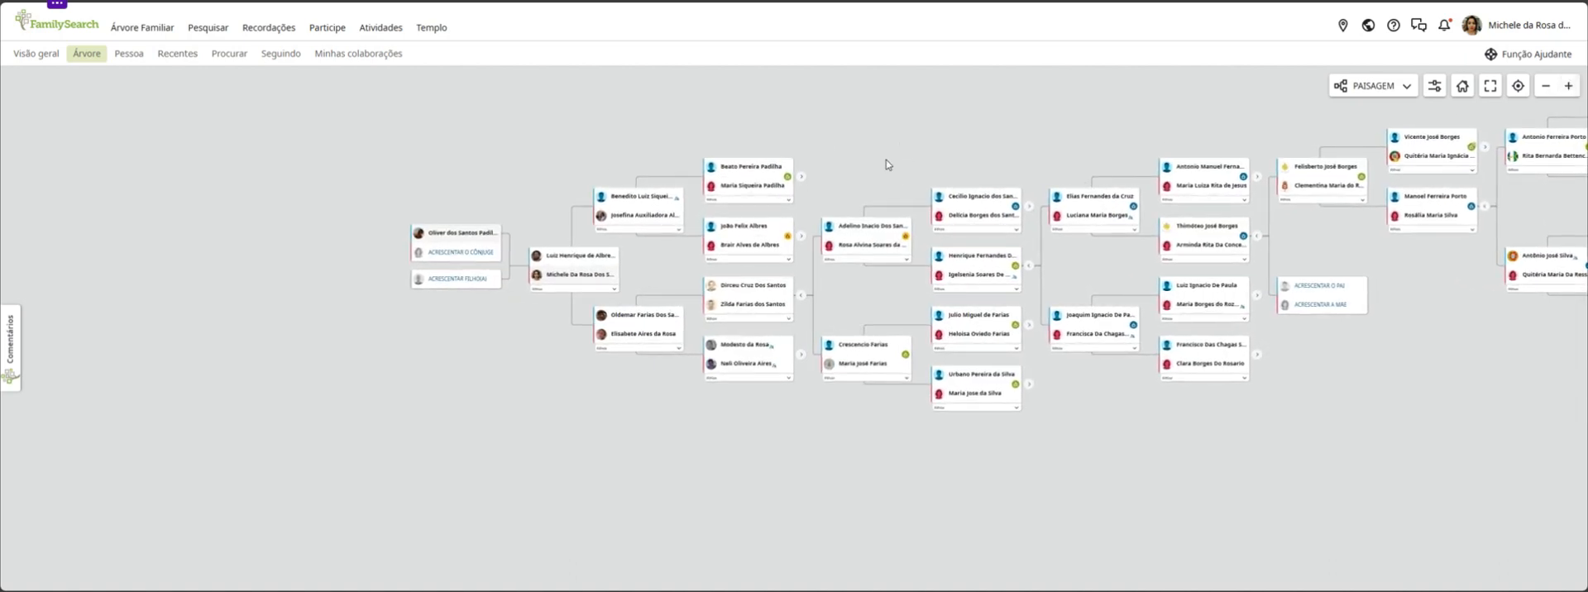
{"action": "left_click_drag", "start_coordinate": [886, 162], "coordinate": [859, 219]}
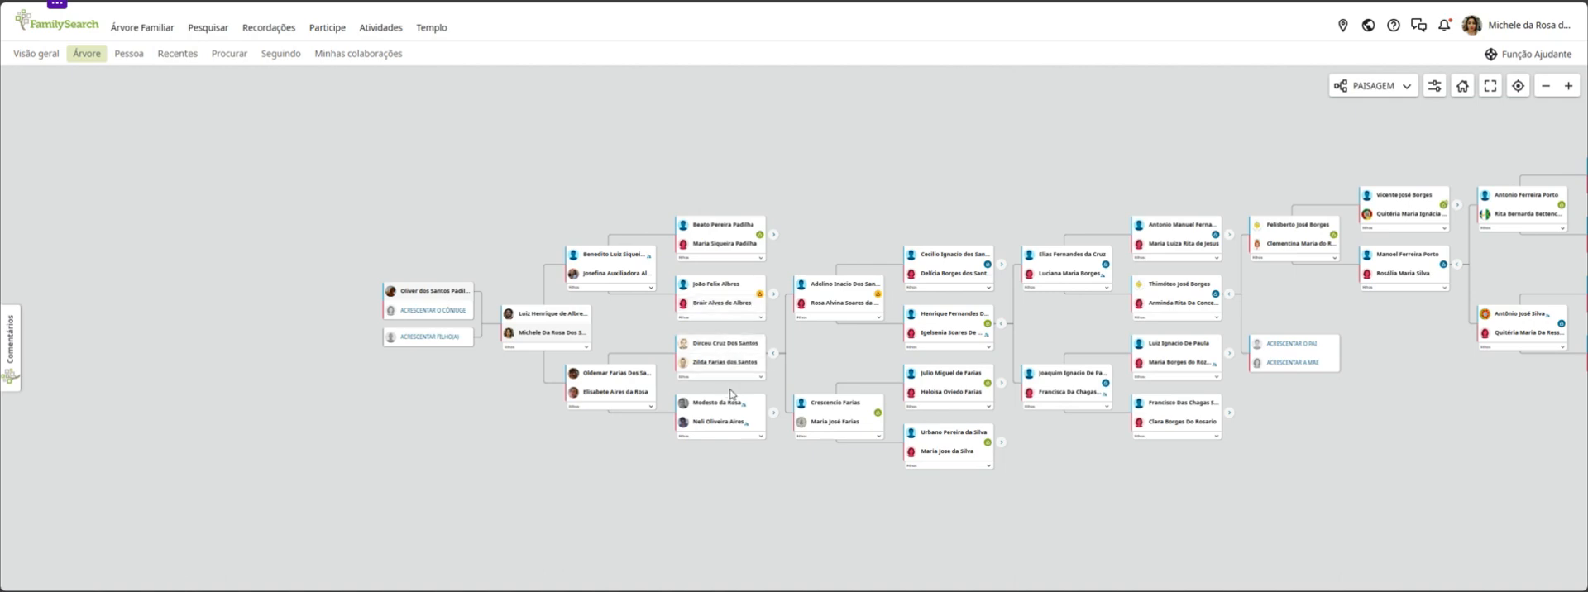
{"action": "left_click", "coordinate": [855, 319]}
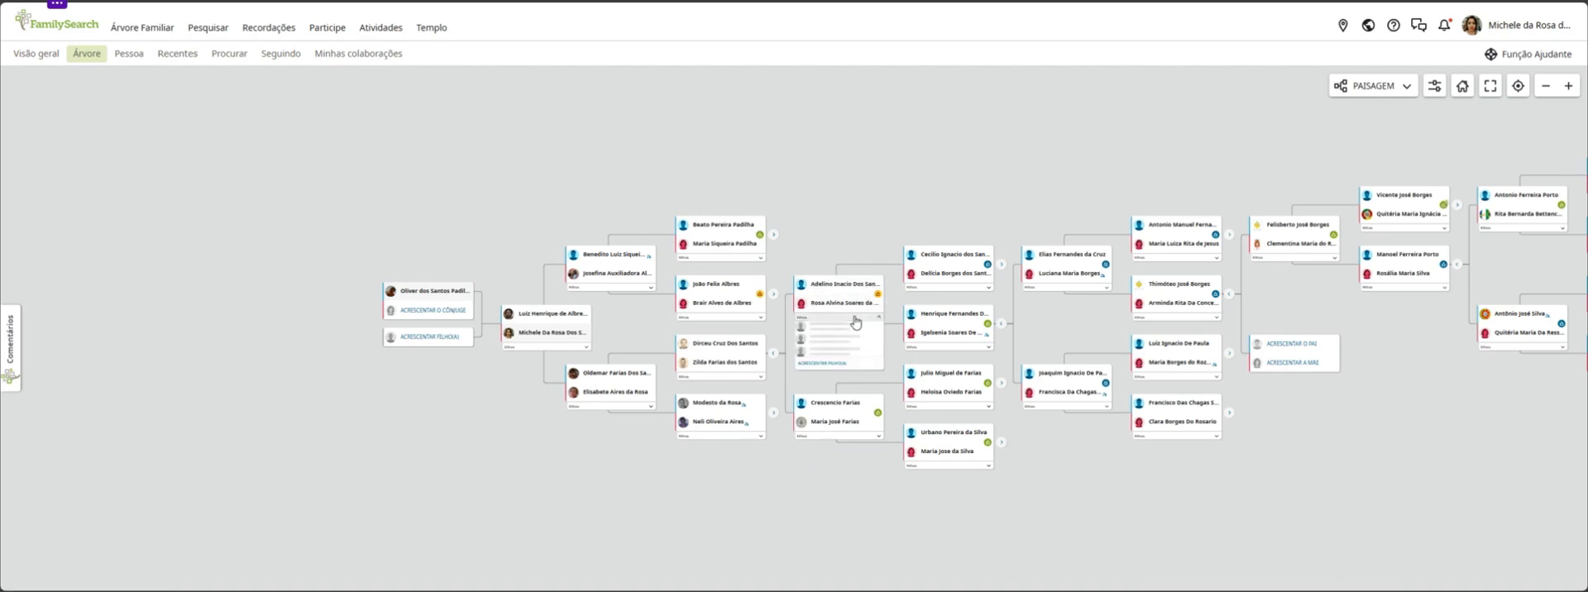
{"action": "left_click", "coordinate": [845, 439]}
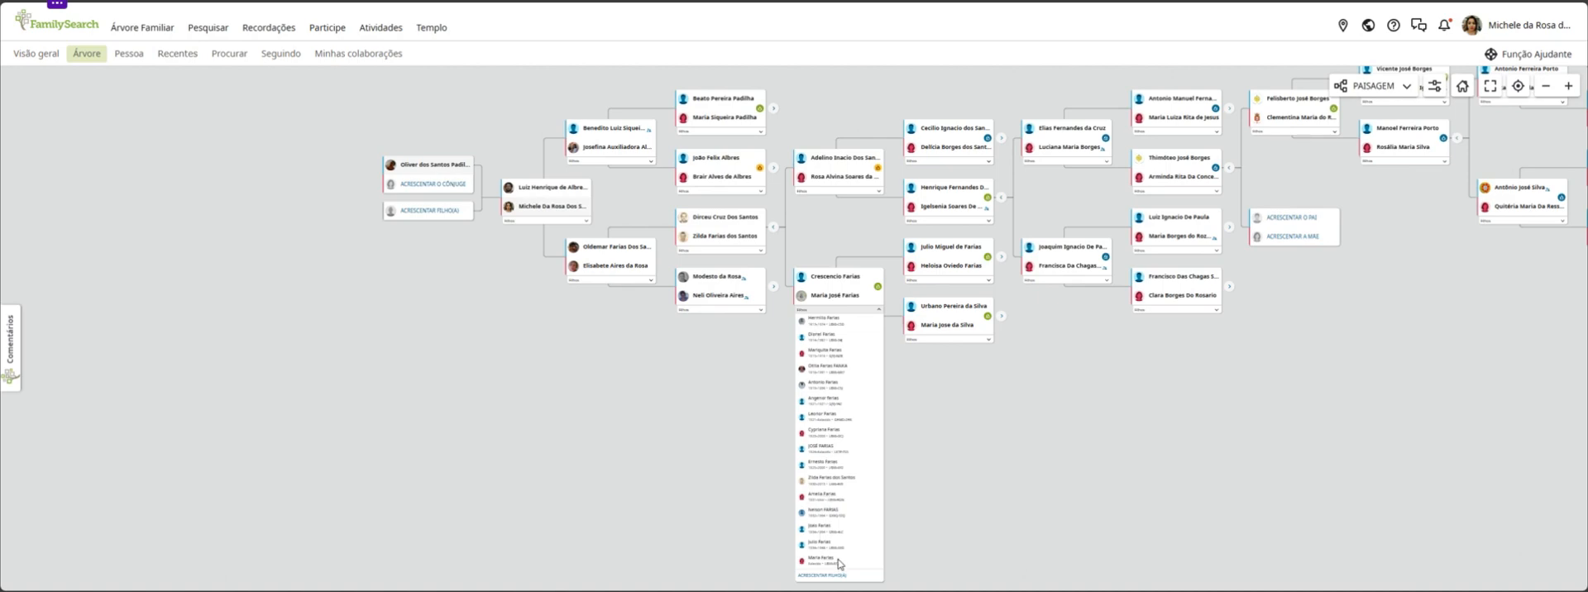
{"action": "left_click", "coordinate": [1022, 428]}
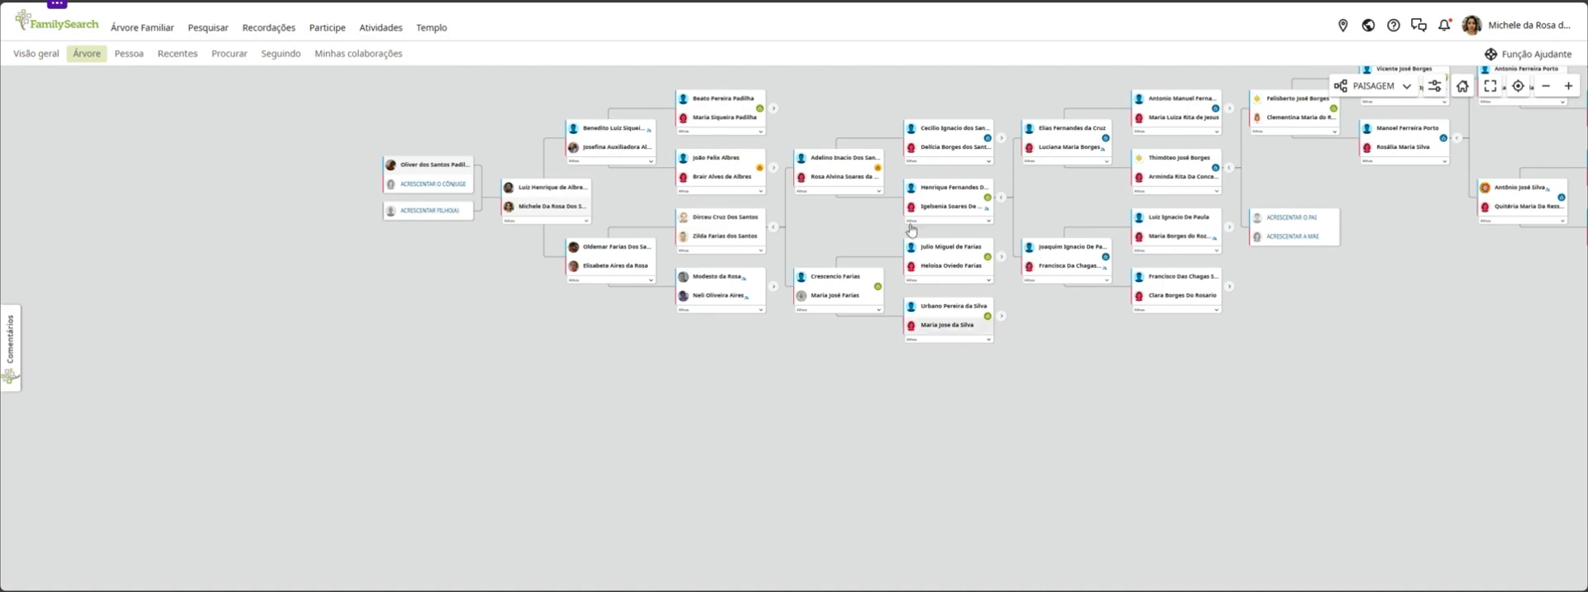
Open the profile of the account holder's paternal grandmother in a new window
{"action": "right_click", "coordinate": [738, 239]}
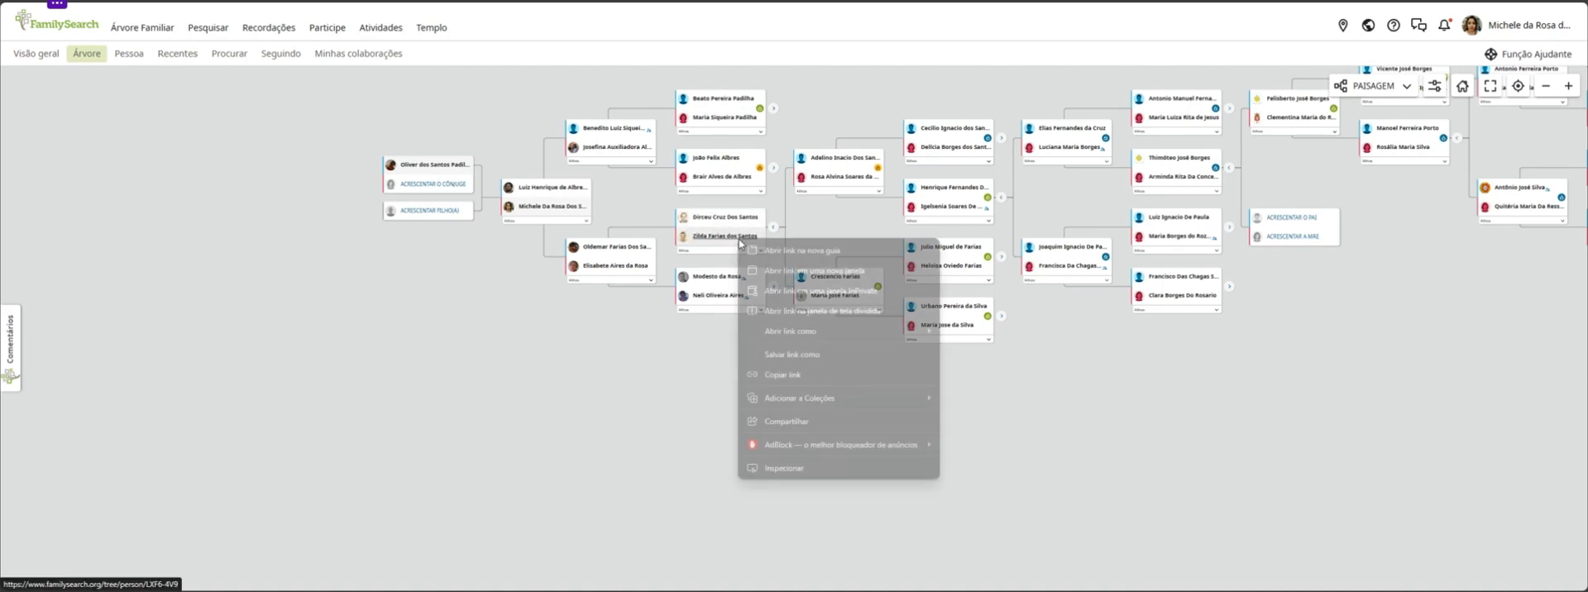
{"action": "left_click", "coordinate": [821, 267]}
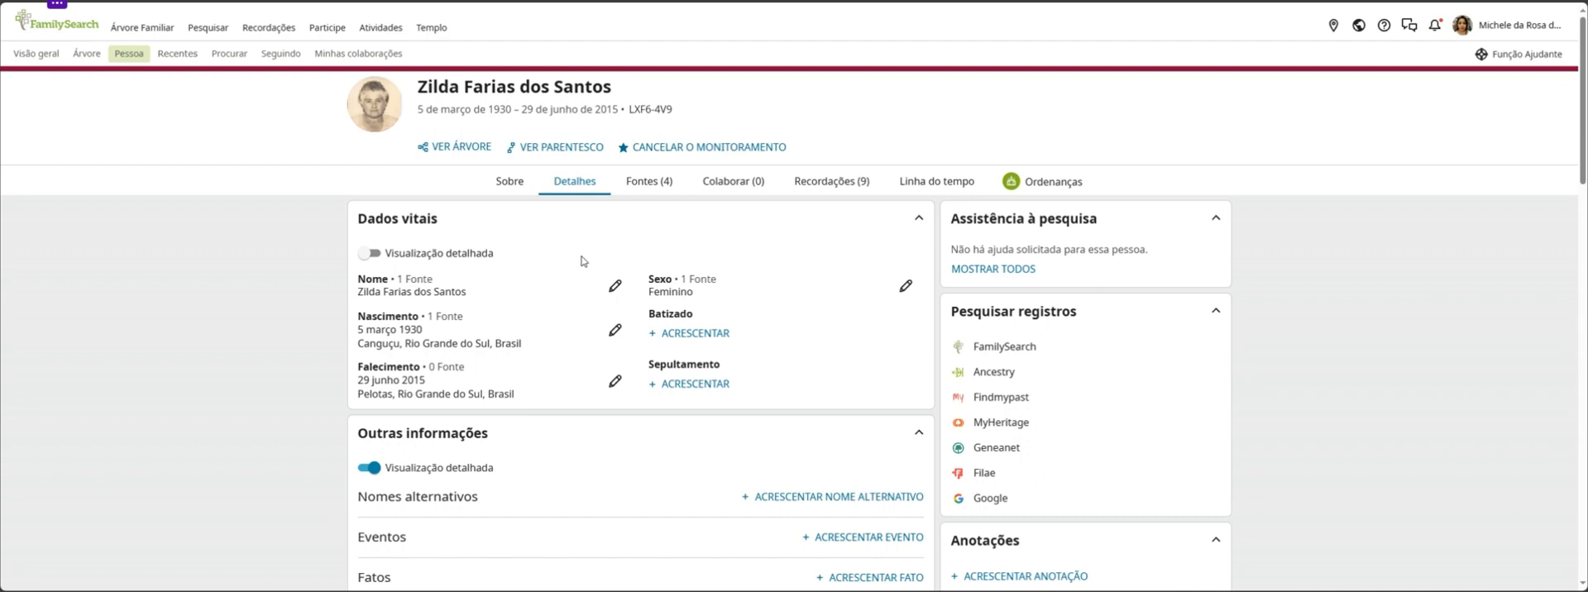
{"action": "scroll", "coordinate": [605, 269], "scroll_direction": "down", "scroll_amount": 1}
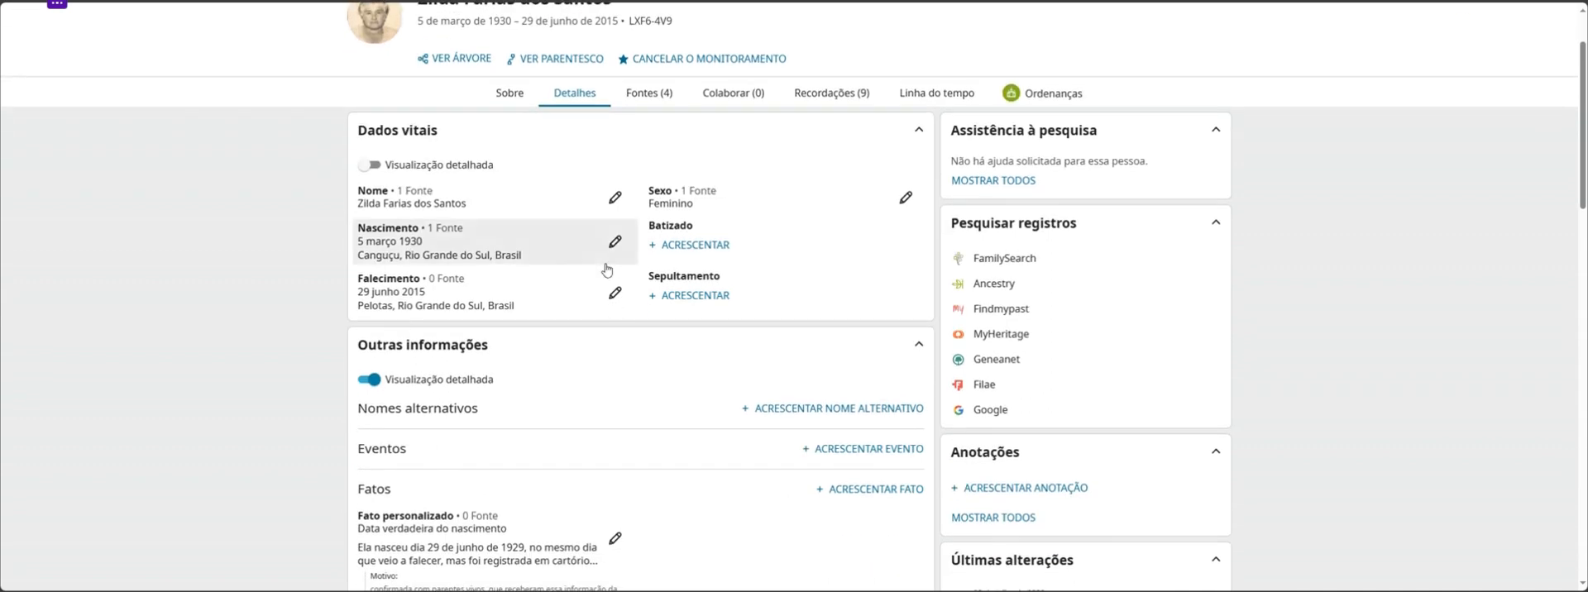
{"action": "scroll", "coordinate": [872, 221], "scroll_direction": "up", "scroll_amount": 1}
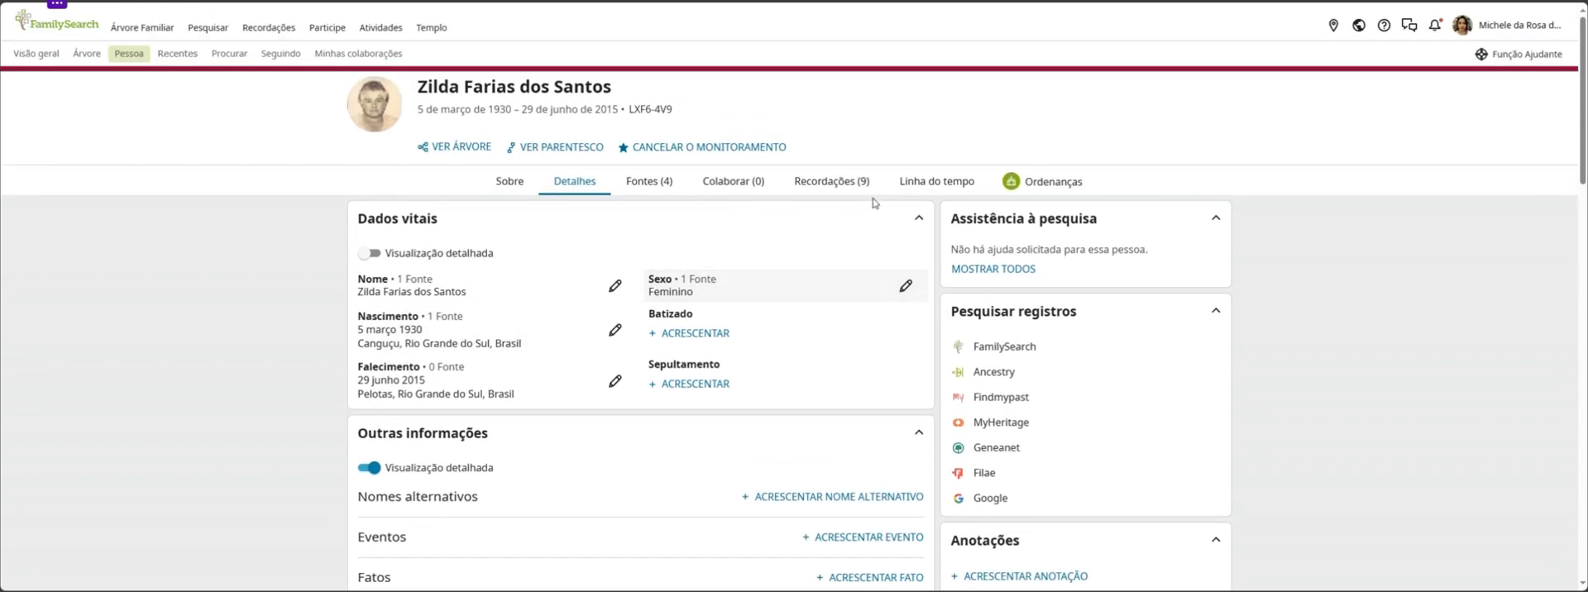
Examine the grandmother's vital data, custom fact, spouse and children, and parents and siblings on her details page
{"action": "scroll", "coordinate": [819, 197], "scroll_direction": "down", "scroll_amount": 1}
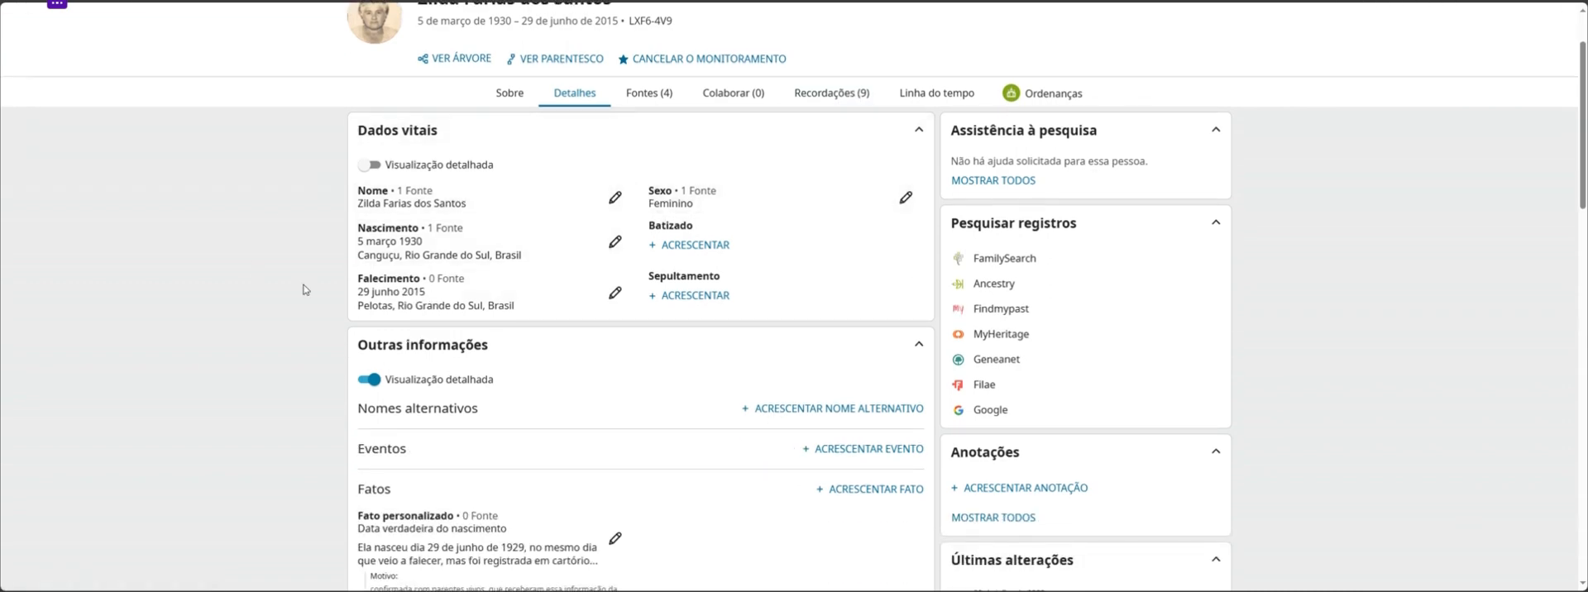
{"action": "scroll", "coordinate": [475, 281], "scroll_direction": "down", "scroll_amount": 1}
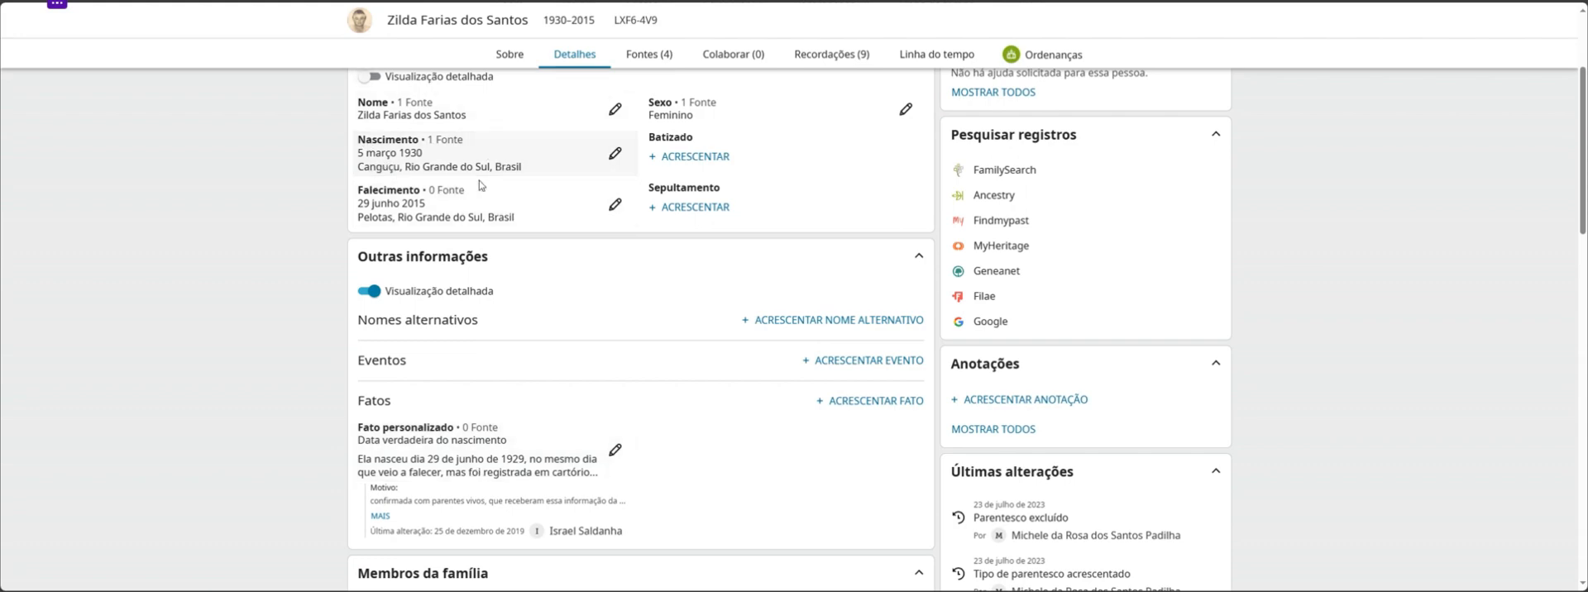
{"action": "scroll", "coordinate": [569, 417], "scroll_direction": "down", "scroll_amount": 1}
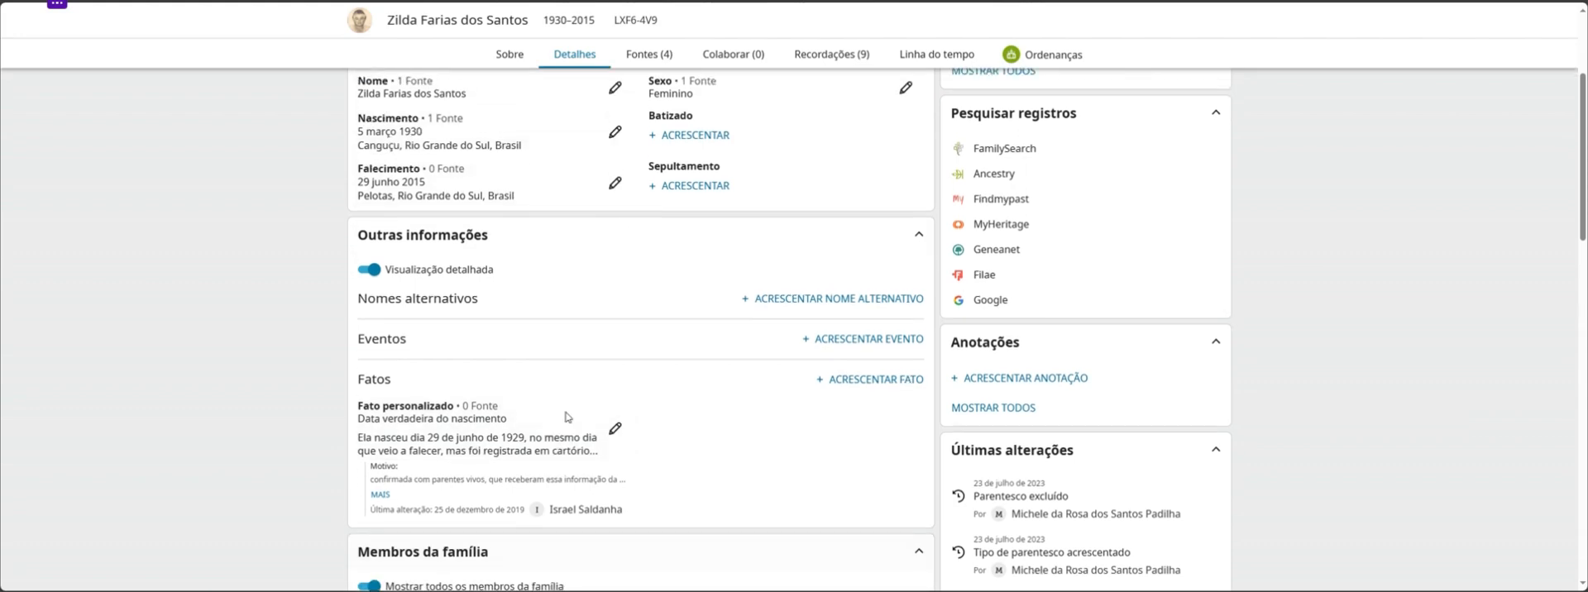
{"action": "scroll", "coordinate": [569, 417], "scroll_direction": "down", "scroll_amount": 2}
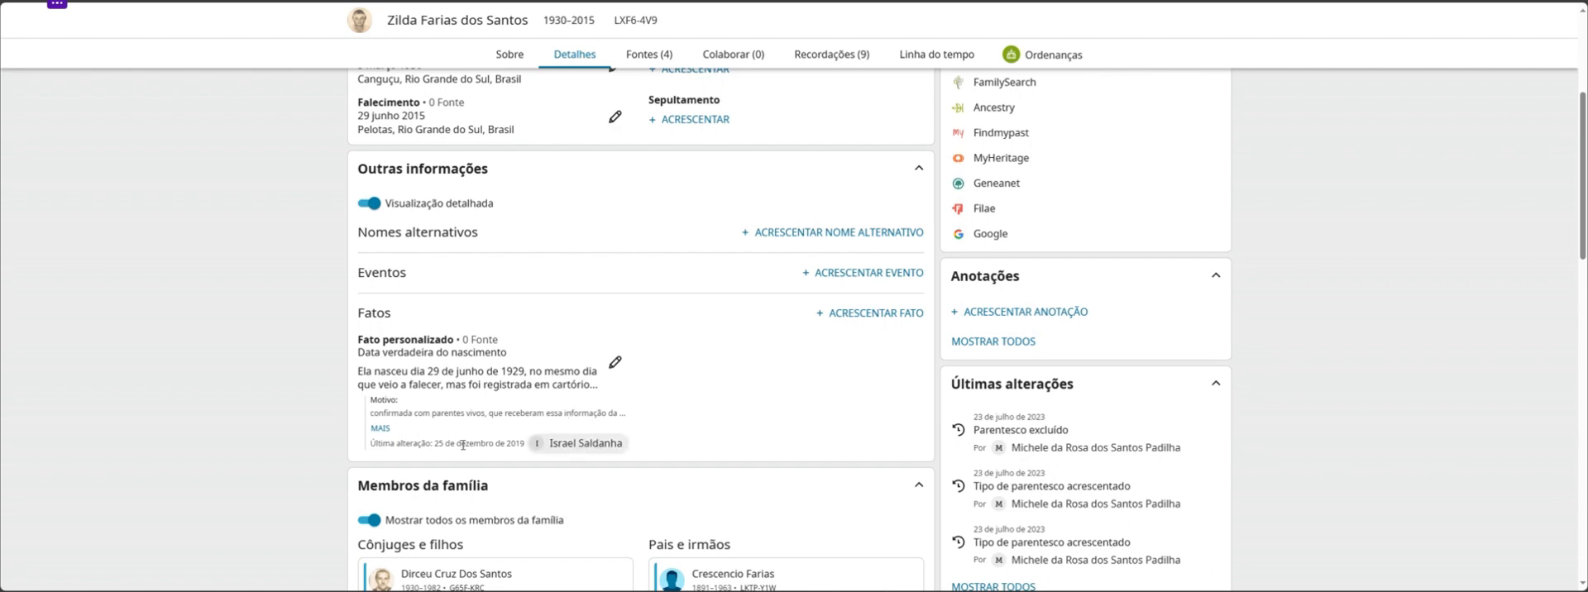
{"action": "scroll", "coordinate": [639, 450], "scroll_direction": "down", "scroll_amount": 5}
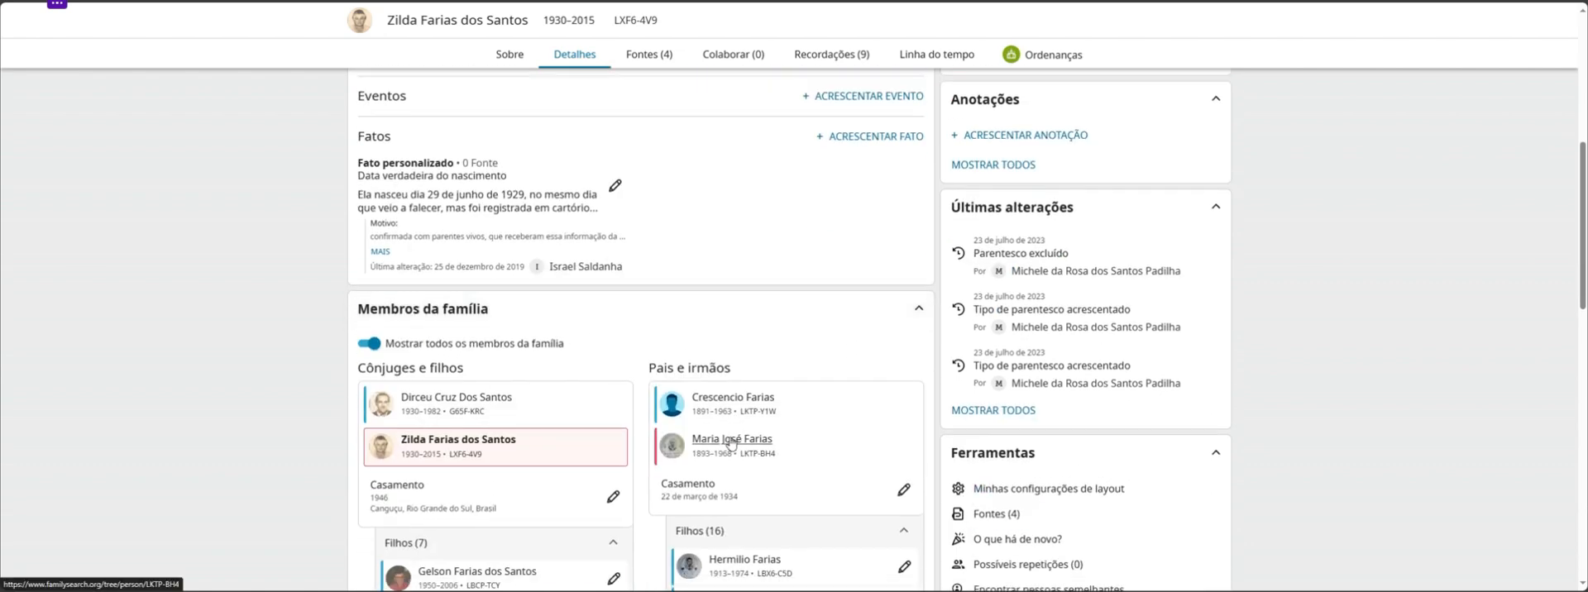
{"action": "scroll", "coordinate": [731, 444], "scroll_direction": "down", "scroll_amount": 4}
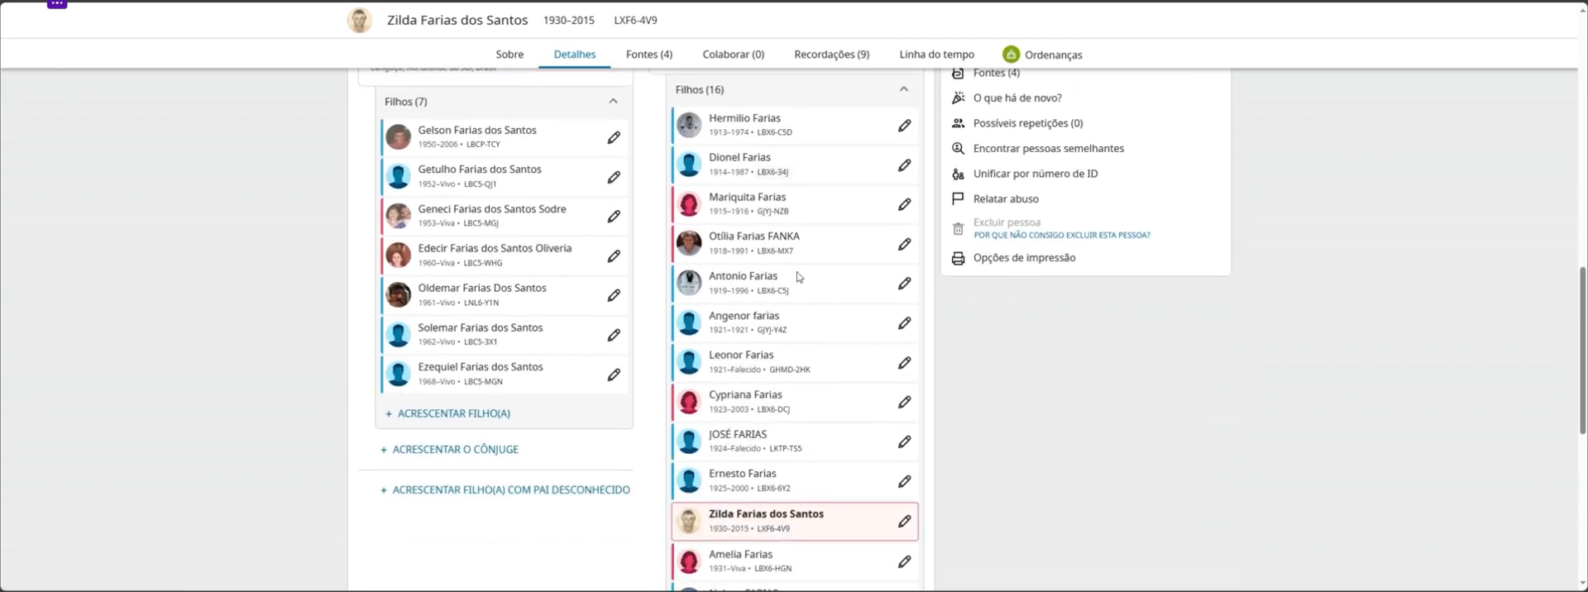
{"action": "scroll", "coordinate": [794, 273], "scroll_direction": "up", "scroll_amount": 8}
{"action": "scroll", "coordinate": [804, 300], "scroll_direction": "up", "scroll_amount": 5}
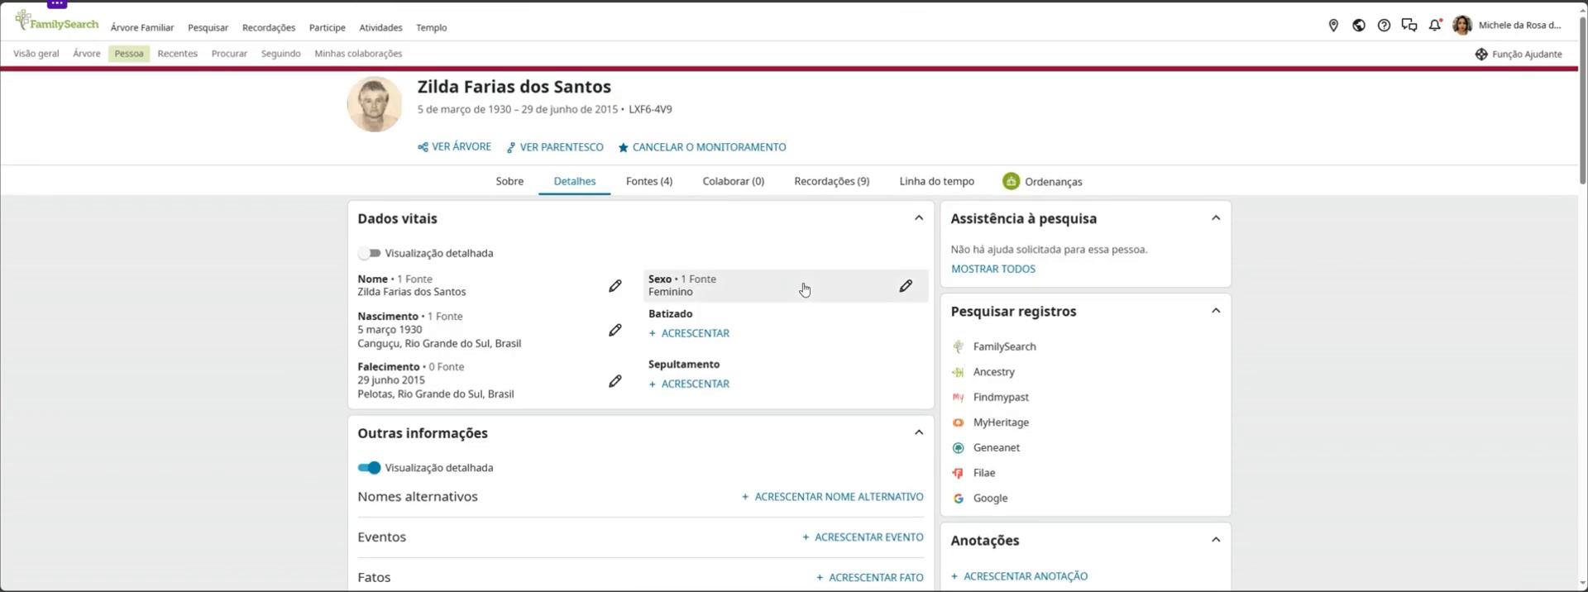
Open the FamilySearch, MyHeritage and Ancestry record searches for the grandmother, each in a new tab
{"action": "right_click", "coordinate": [998, 354]}
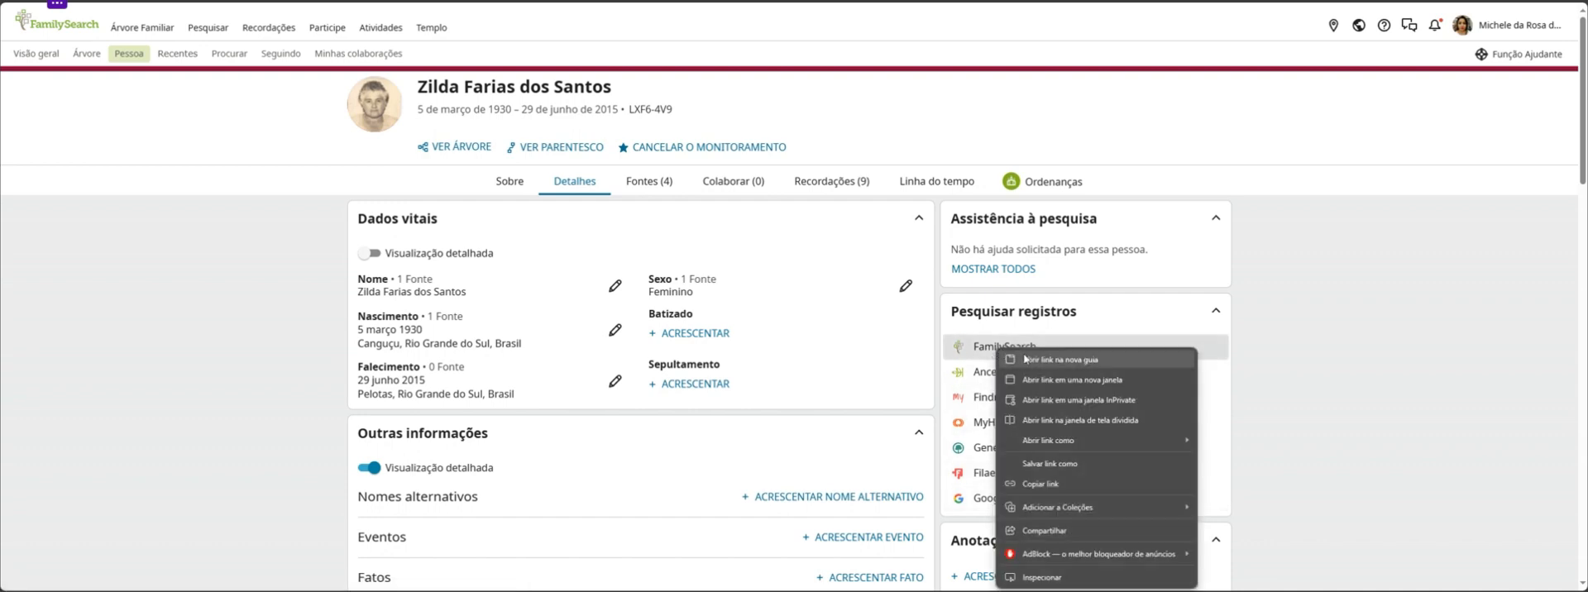
{"action": "left_click", "coordinate": [1023, 354]}
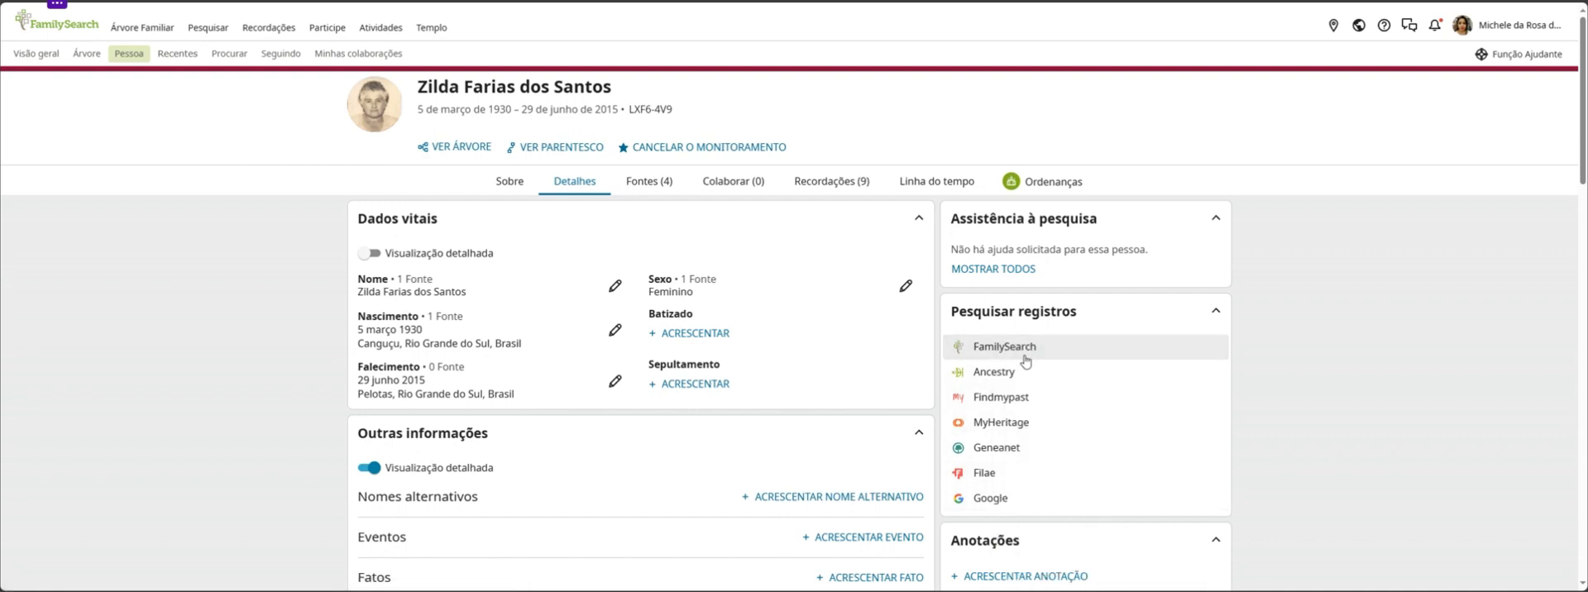
{"action": "right_click", "coordinate": [1008, 427]}
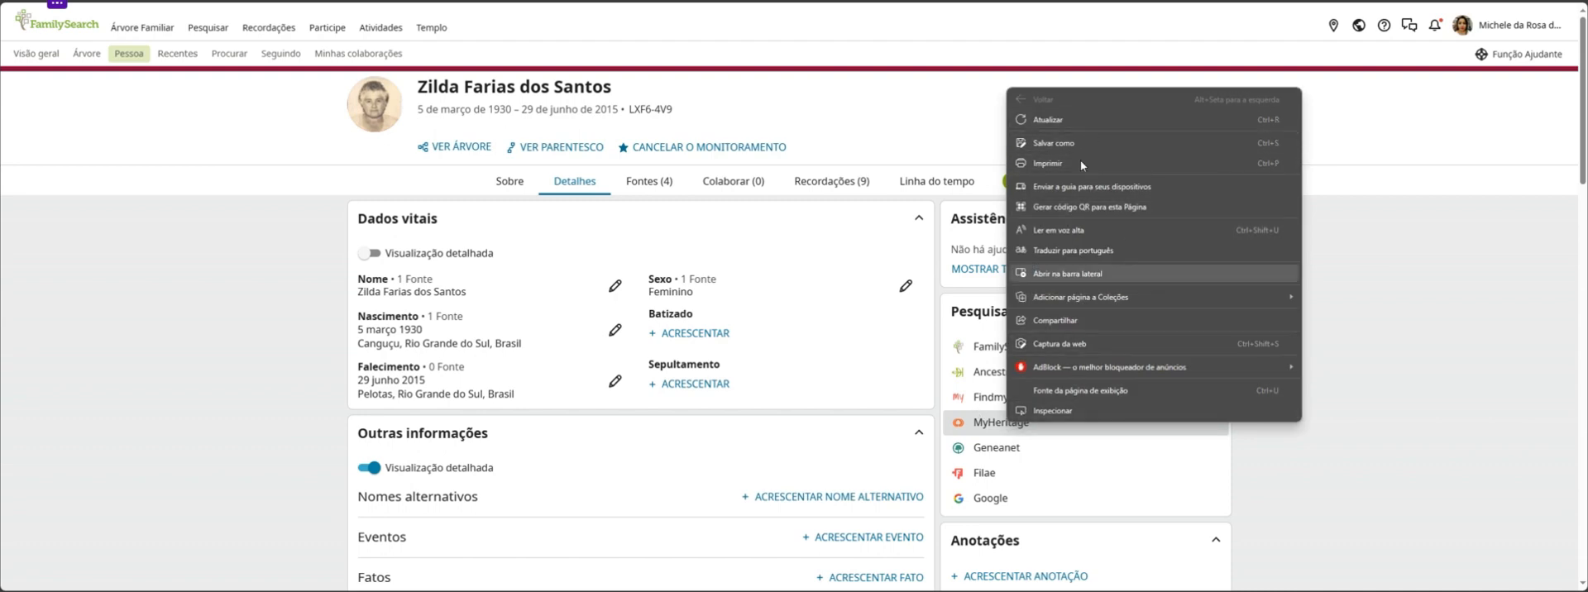
{"action": "left_click", "coordinate": [974, 425]}
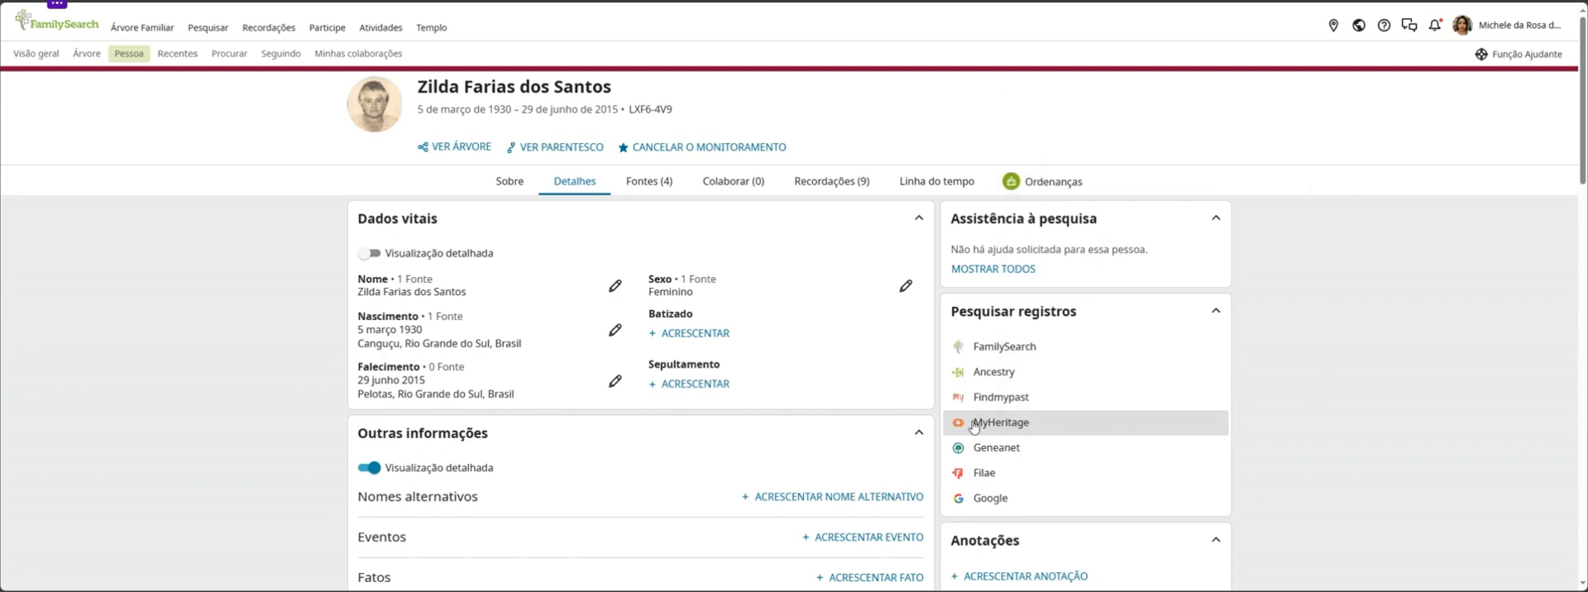
{"action": "left_click", "coordinate": [974, 426]}
{"action": "left_click", "coordinate": [1049, 352]}
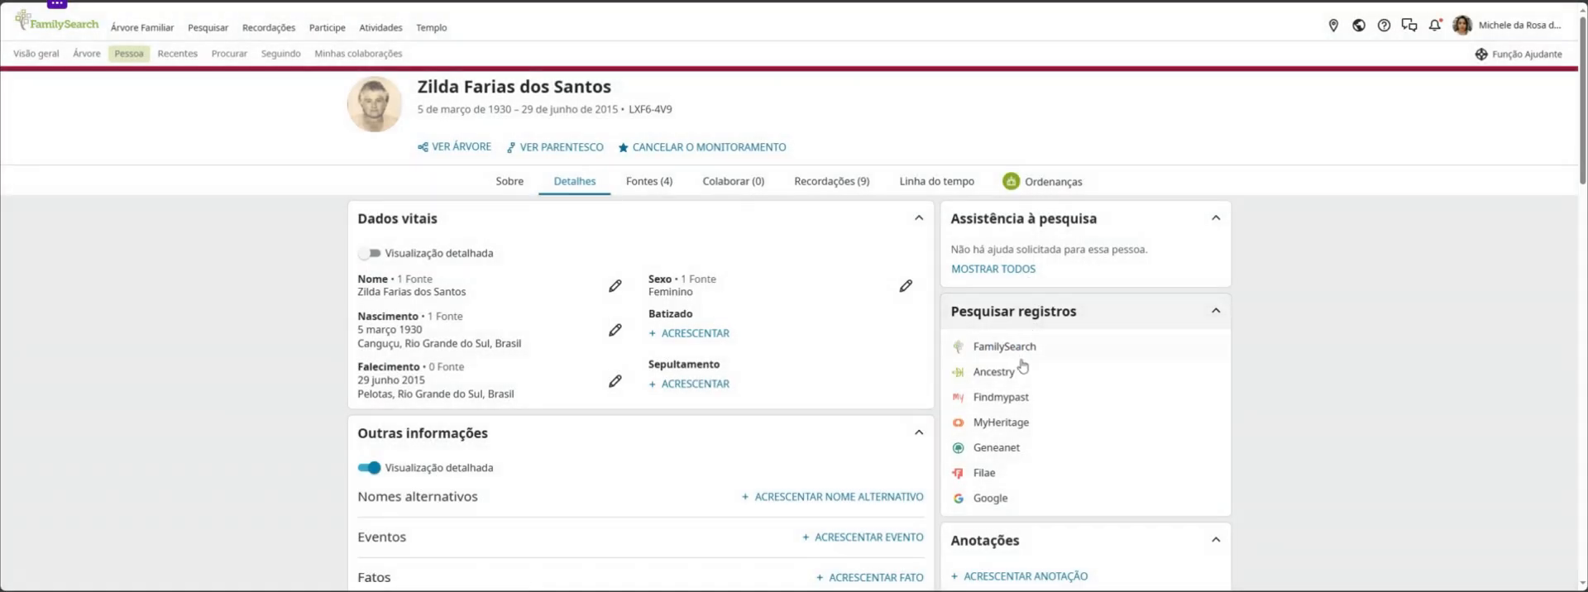
{"action": "left_click", "coordinate": [995, 372]}
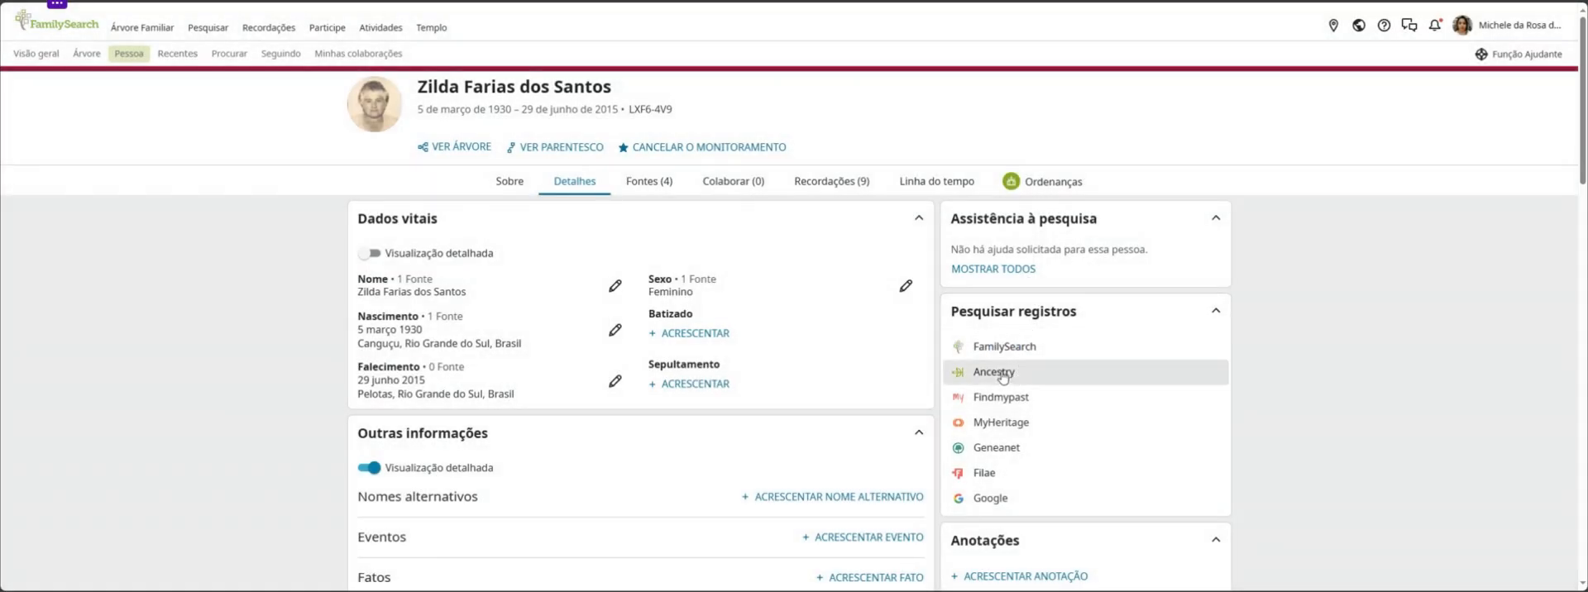
{"action": "left_click", "coordinate": [1048, 352]}
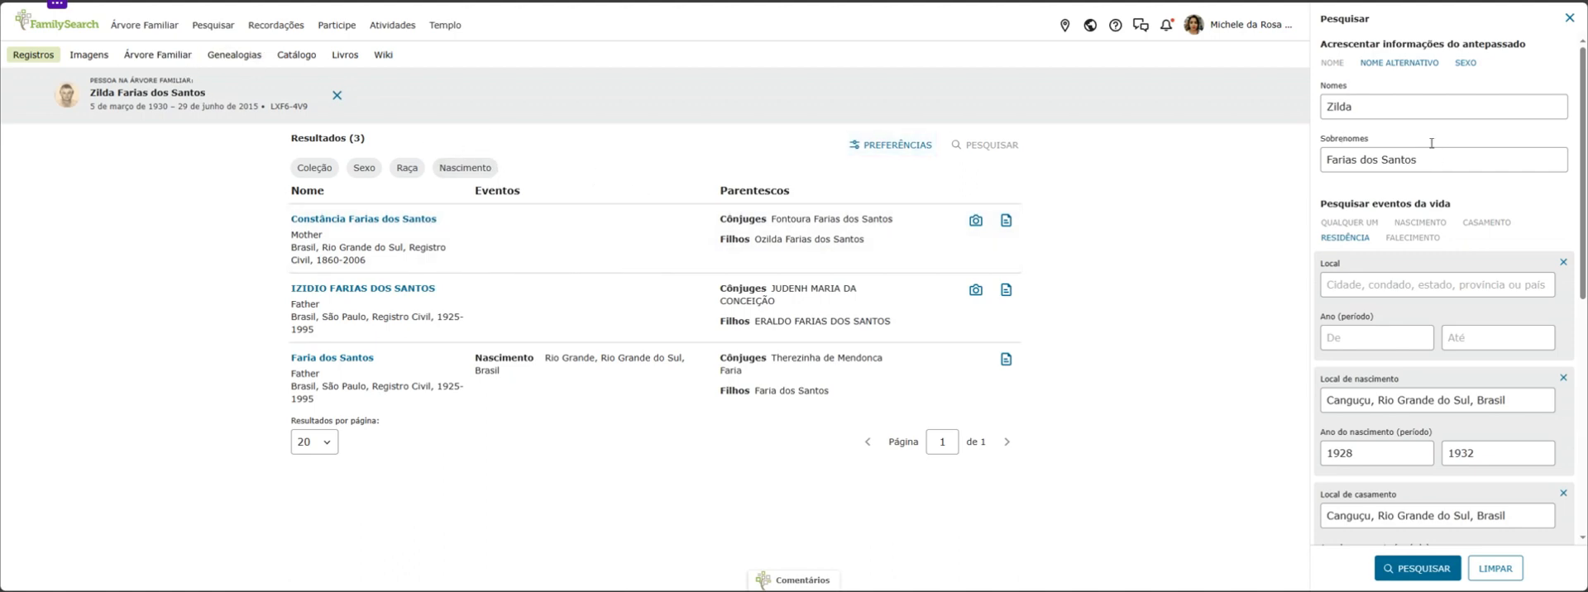
Review the prefilled name, birth, marriage and residence criteria in the FamilySearch record search
{"action": "scroll", "coordinate": [1426, 260], "scroll_direction": "down", "scroll_amount": 3}
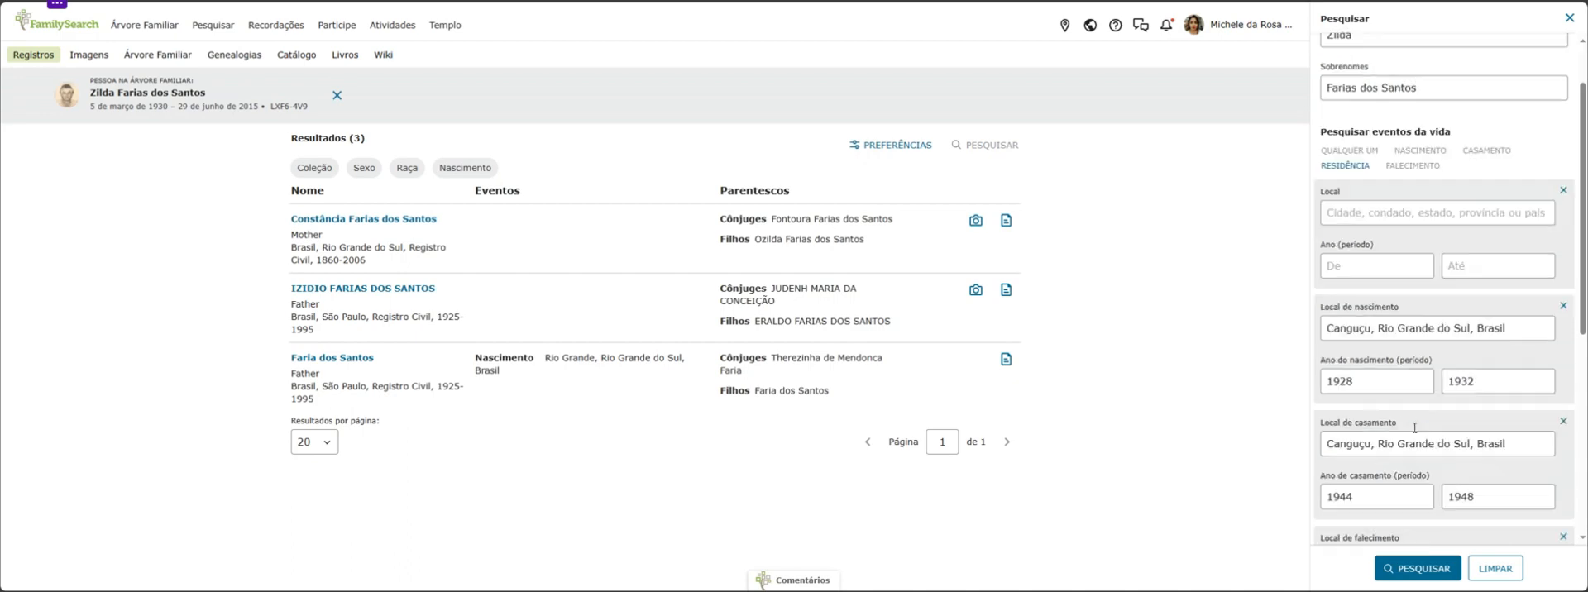
{"action": "scroll", "coordinate": [1333, 375], "scroll_direction": "up", "scroll_amount": 3}
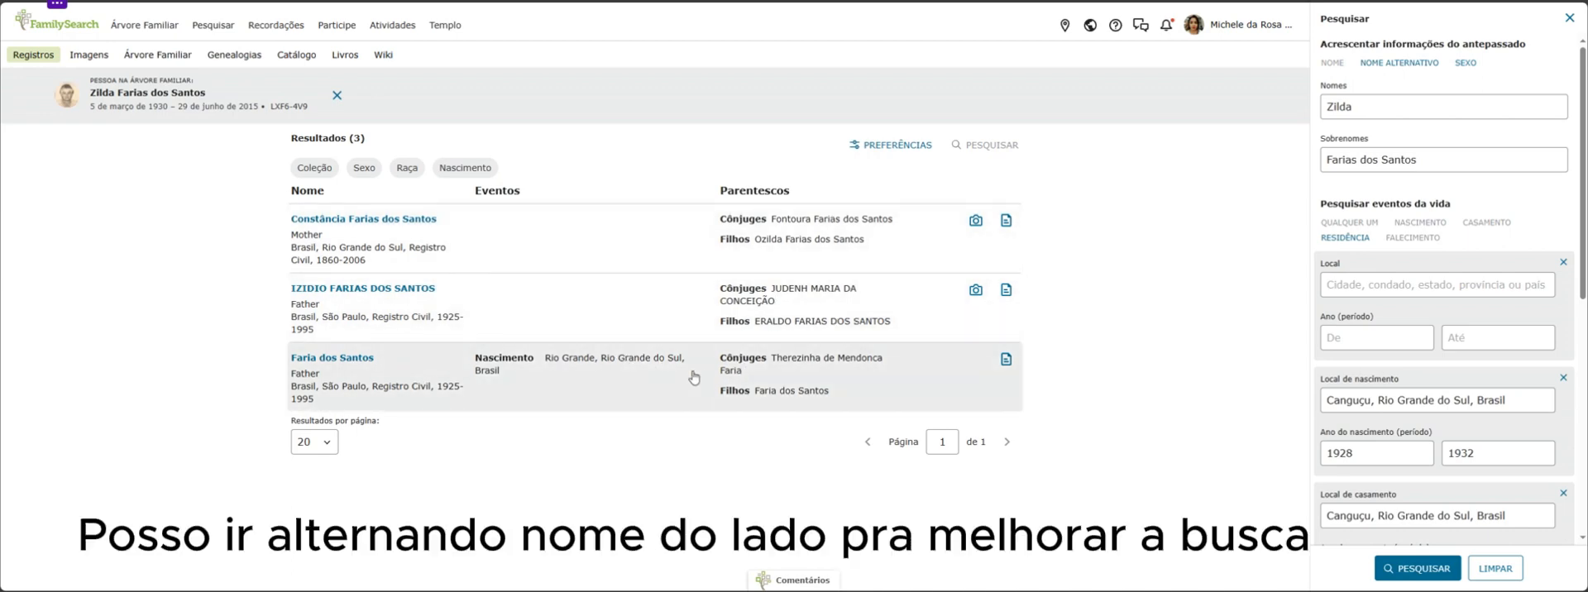
Set the FamilySearch record search to show 50 results per page
{"action": "left_click", "coordinate": [326, 443]}
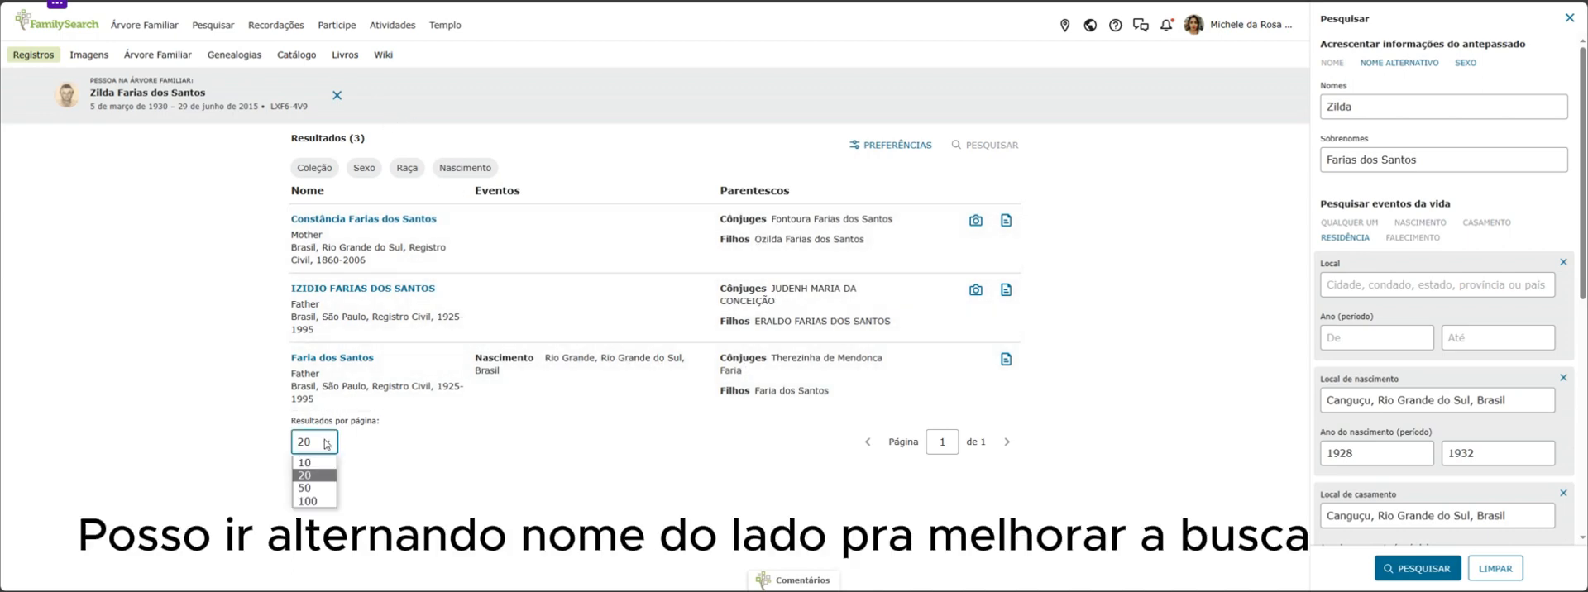
{"action": "left_click", "coordinate": [306, 488]}
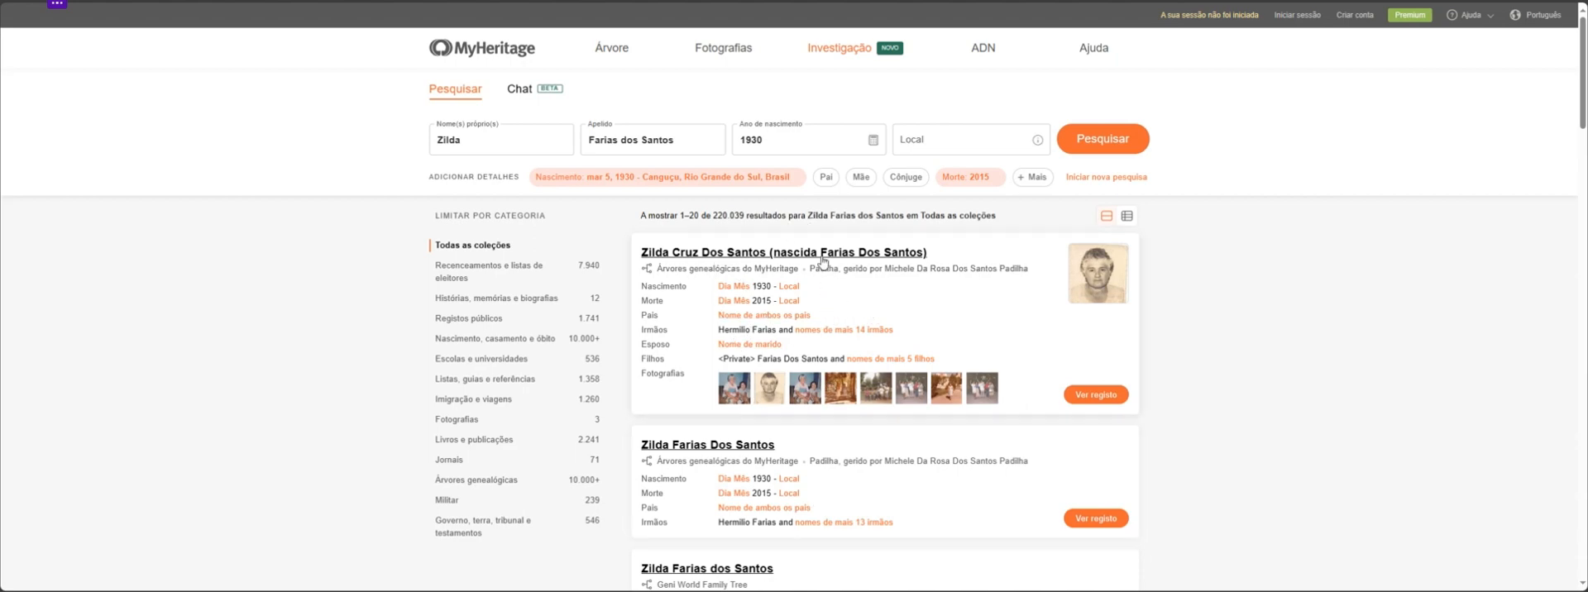
Review the grandmother's search results on MyHeritage and, after completing the human verification, on Ancestry
{"action": "scroll", "coordinate": [815, 510], "scroll_direction": "down", "scroll_amount": 10}
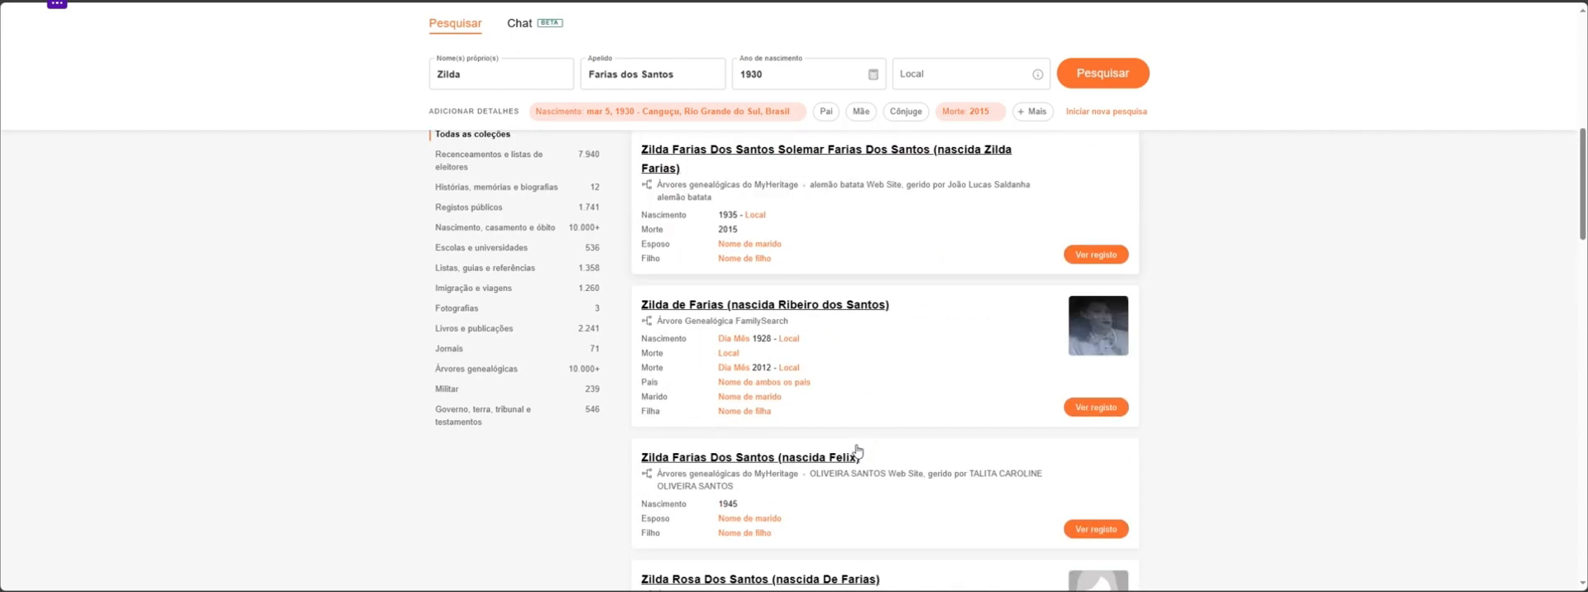
{"action": "scroll", "coordinate": [858, 441], "scroll_direction": "up", "scroll_amount": 10}
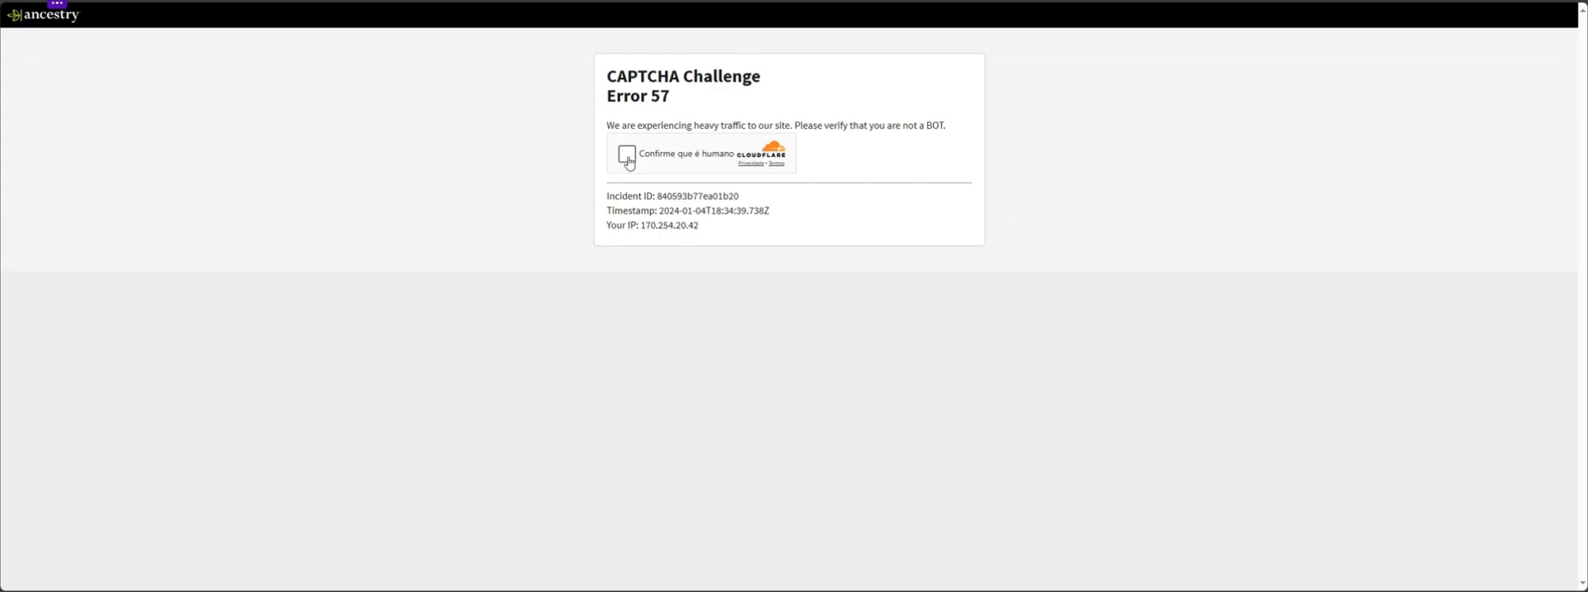
{"action": "left_click", "coordinate": [627, 158]}
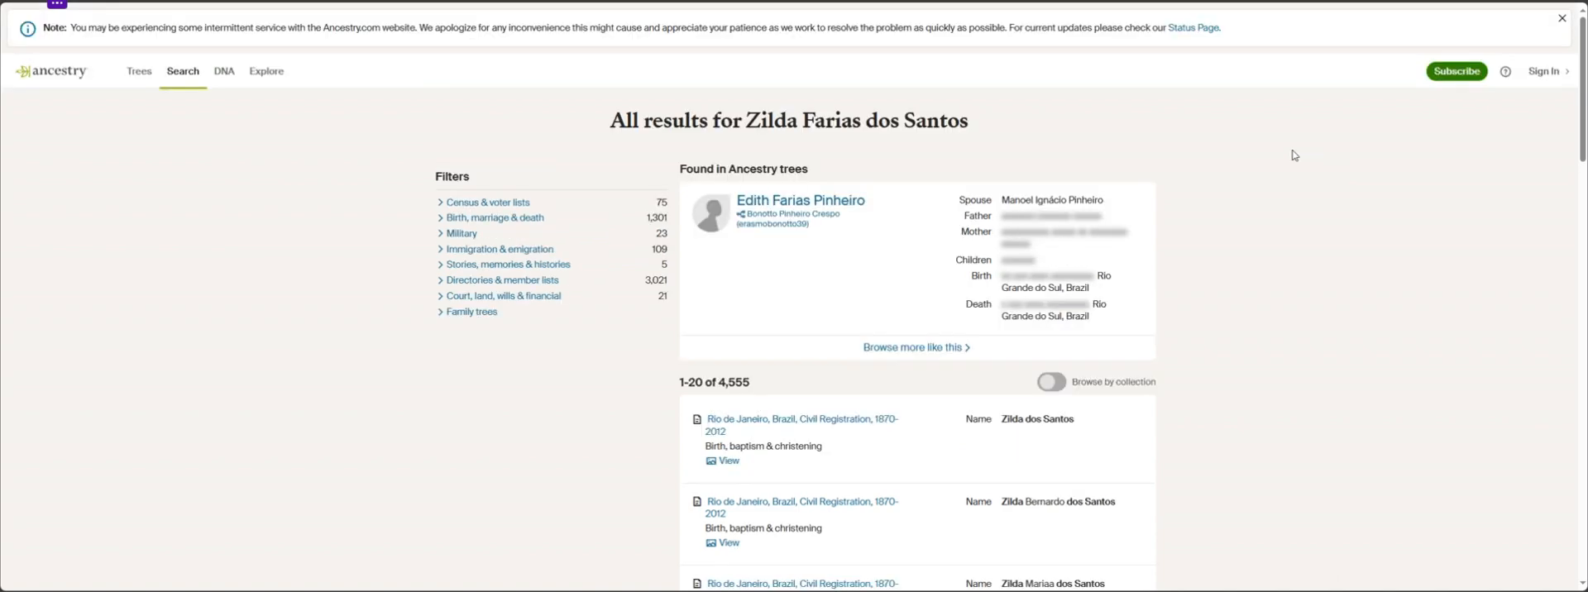
{"action": "scroll", "coordinate": [1210, 277], "scroll_direction": "down", "scroll_amount": 1}
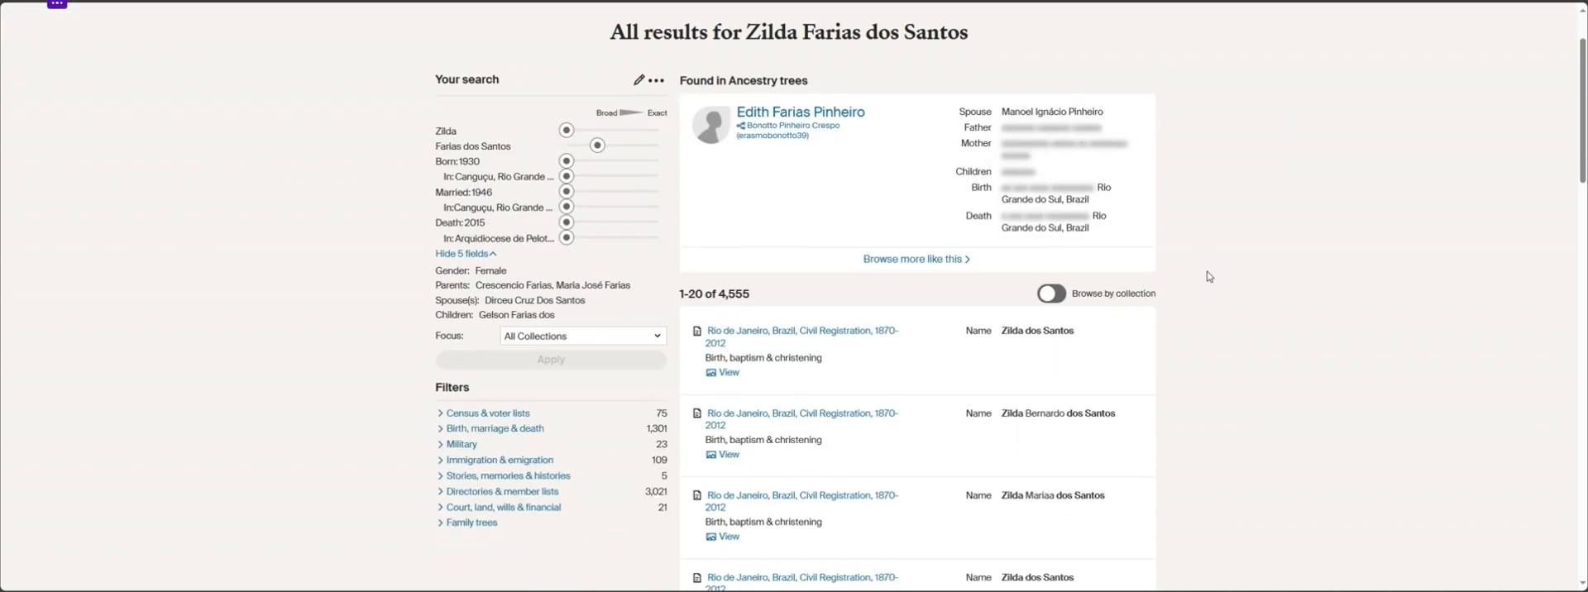
{"action": "mouse_move", "coordinate": [799, 334]}
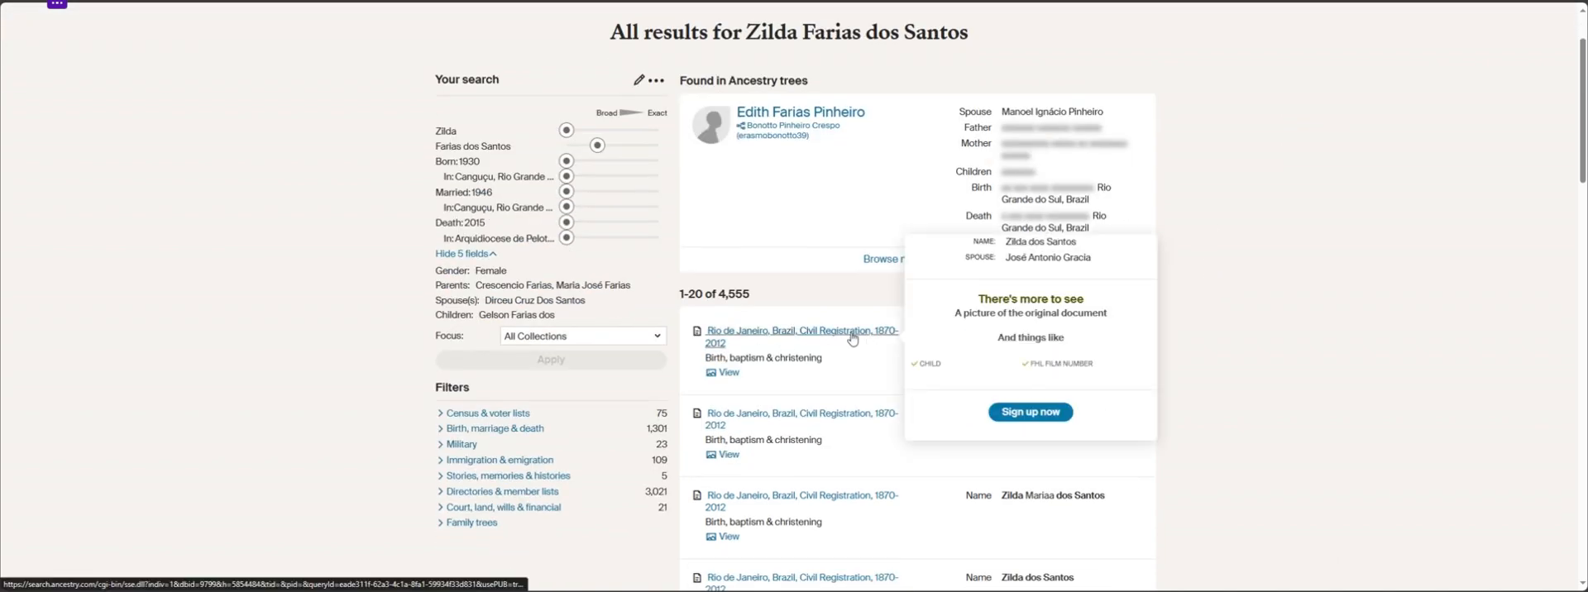
{"action": "scroll", "coordinate": [1108, 400], "scroll_direction": "down", "scroll_amount": 3}
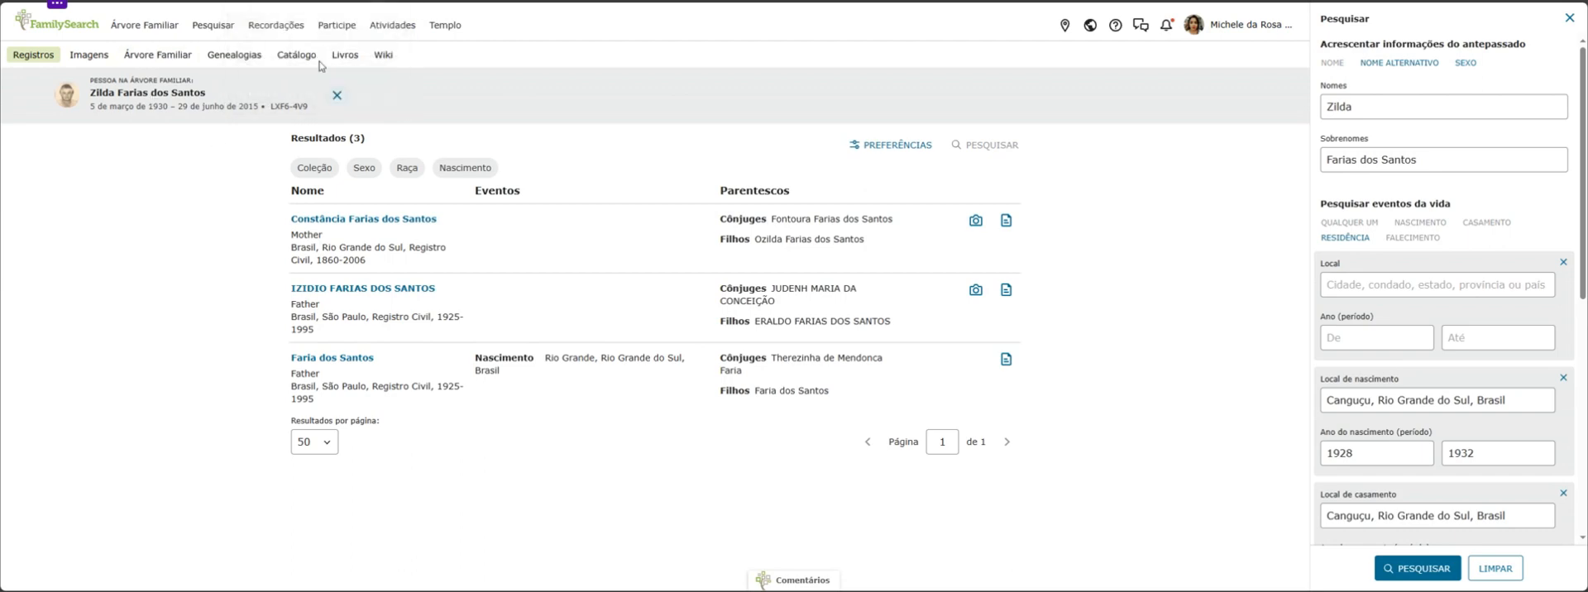
Check the sources on the grandmother's FamilySearch profile and return to the record search results
{"action": "left_click", "coordinate": [314, 0]}
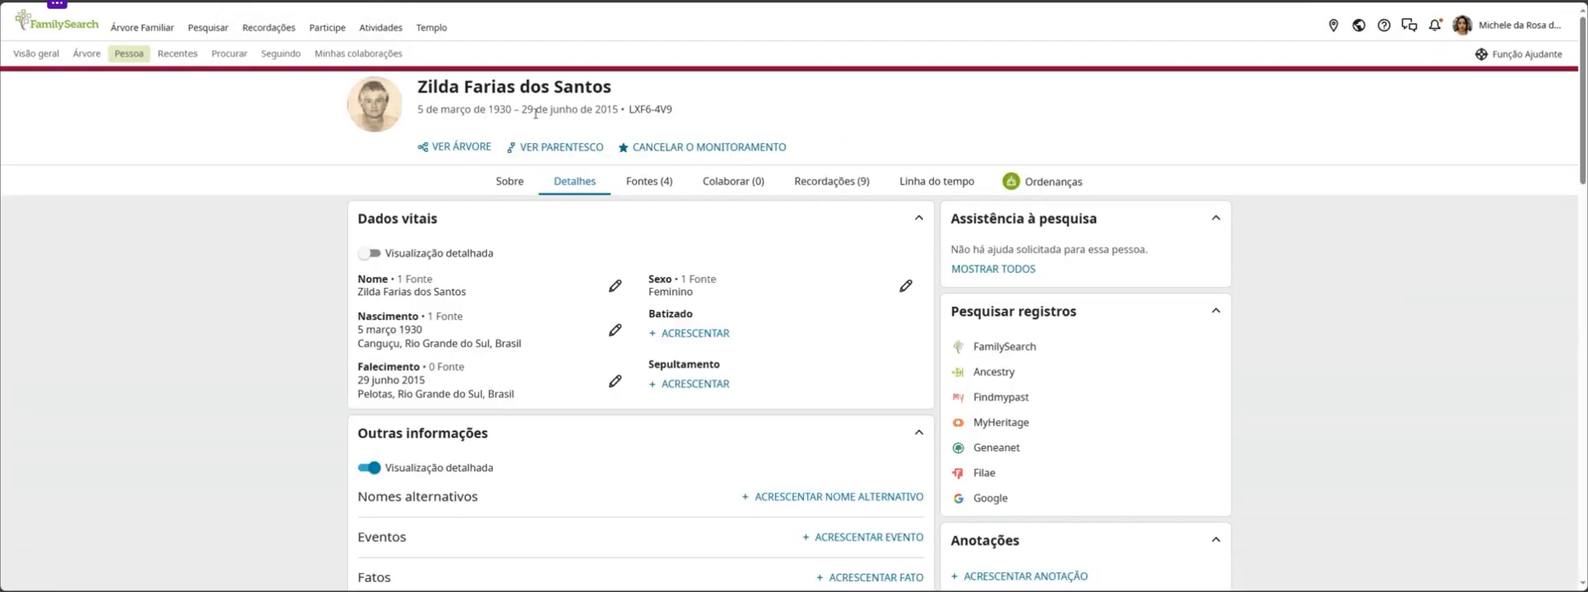
{"action": "left_click", "coordinate": [649, 183]}
{"action": "left_click", "coordinate": [583, 0]}
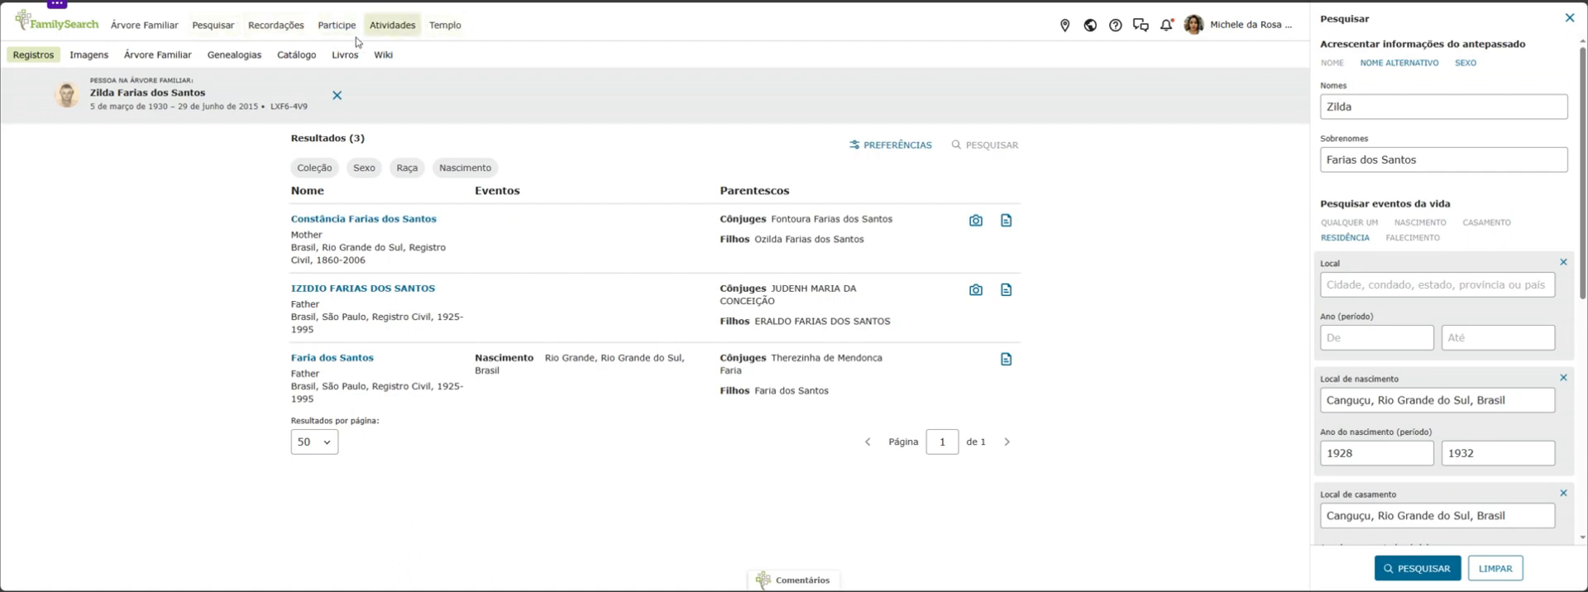
Go from the historical records search page to the FamilySearch catalog search
{"action": "mouse_move", "coordinate": [222, 34]}
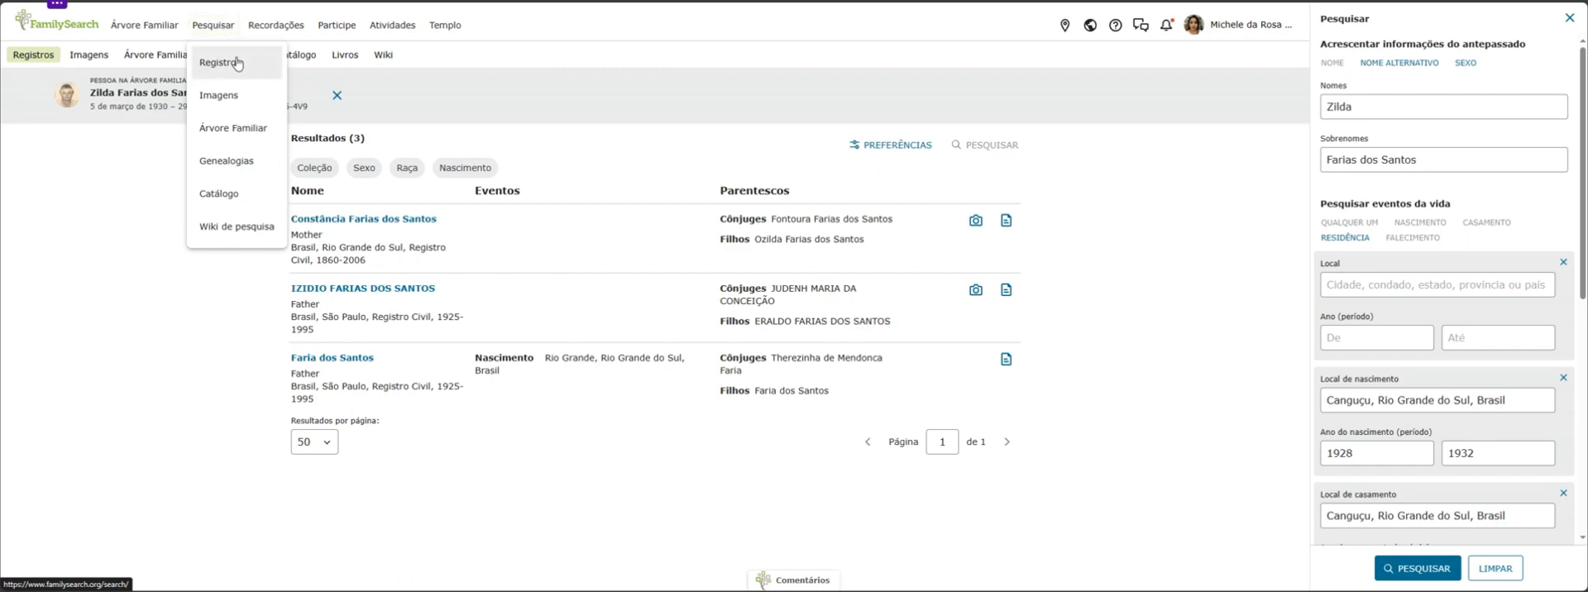
{"action": "left_click", "coordinate": [225, 29]}
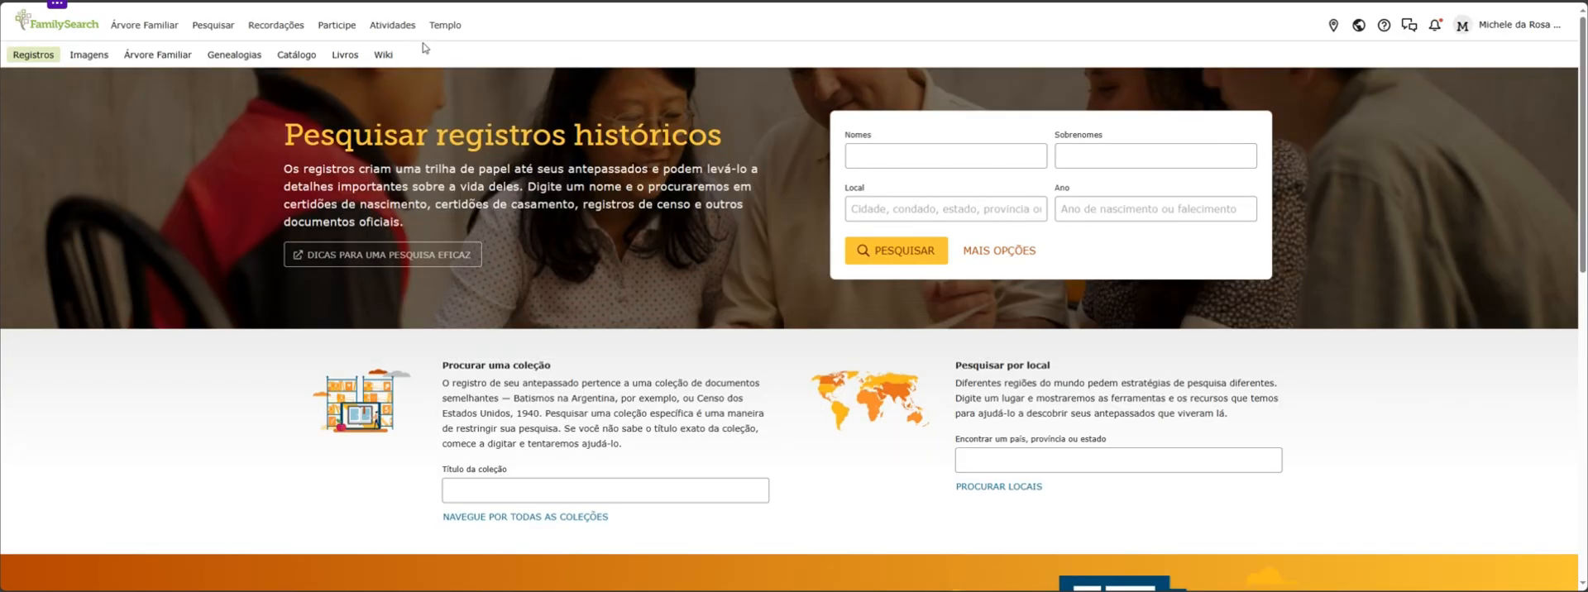
{"action": "mouse_move", "coordinate": [214, 29]}
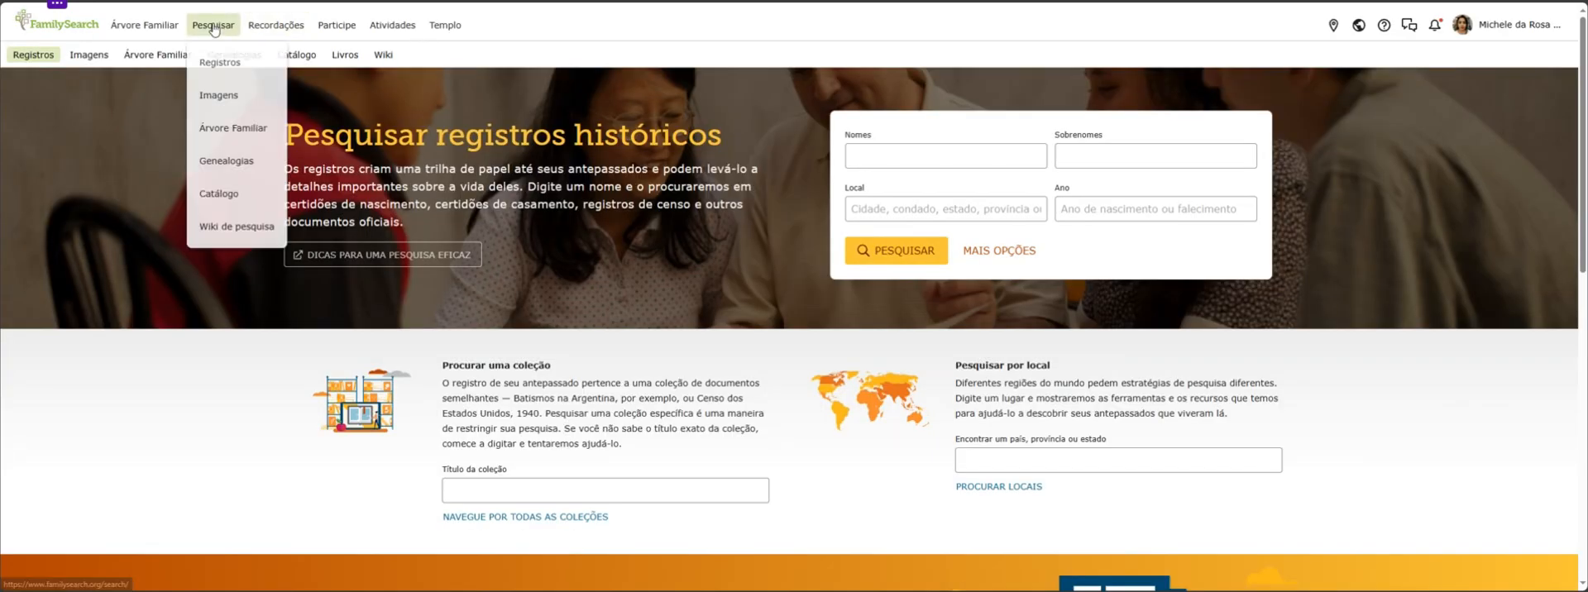
{"action": "left_click", "coordinate": [253, 195]}
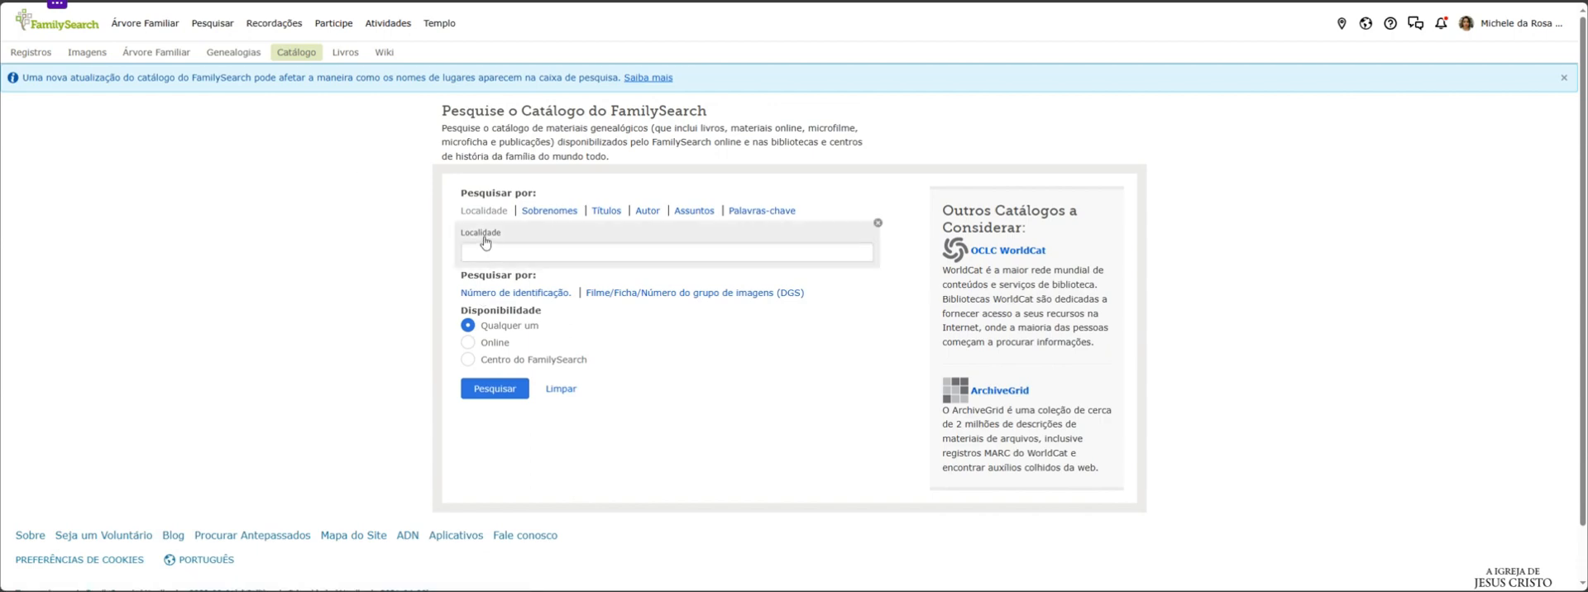
Search the catalog for the locality "Brasil, Rio Grande do Sul, Canguçu" with any availability
{"action": "left_click", "coordinate": [561, 254]}
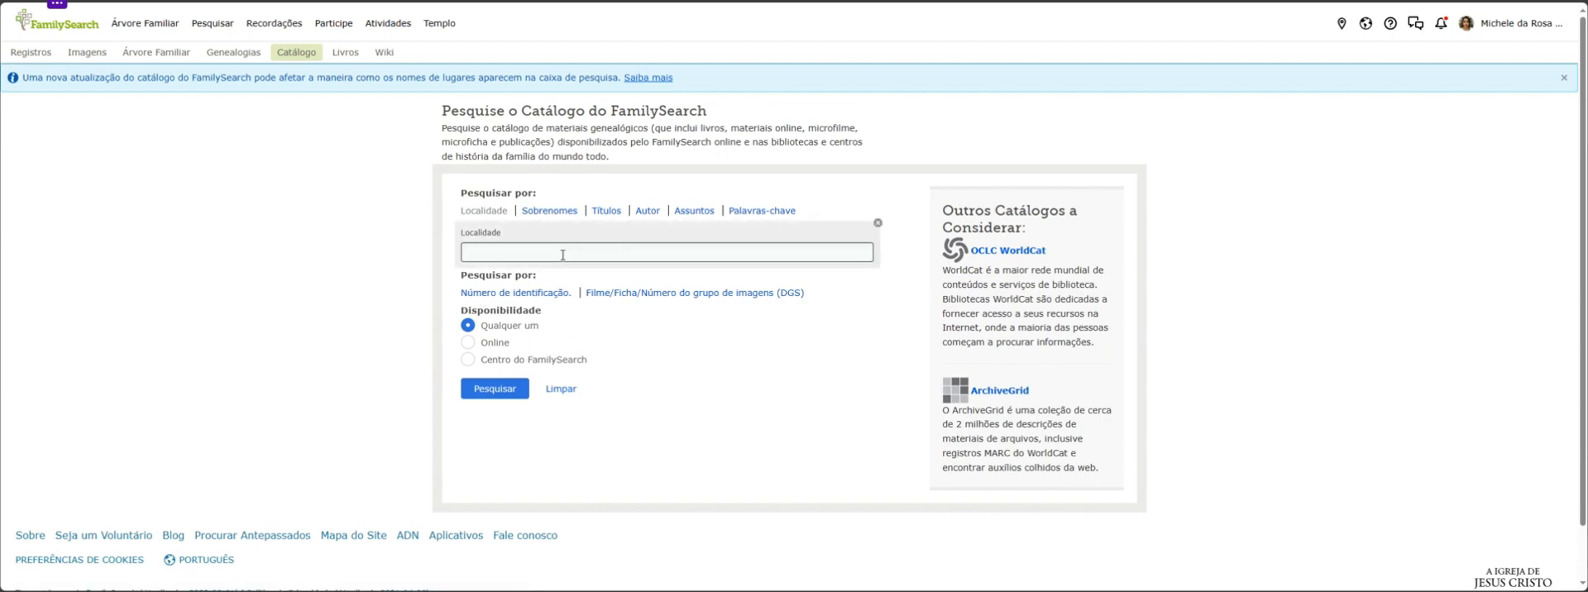
{"action": "type", "text": "can"}
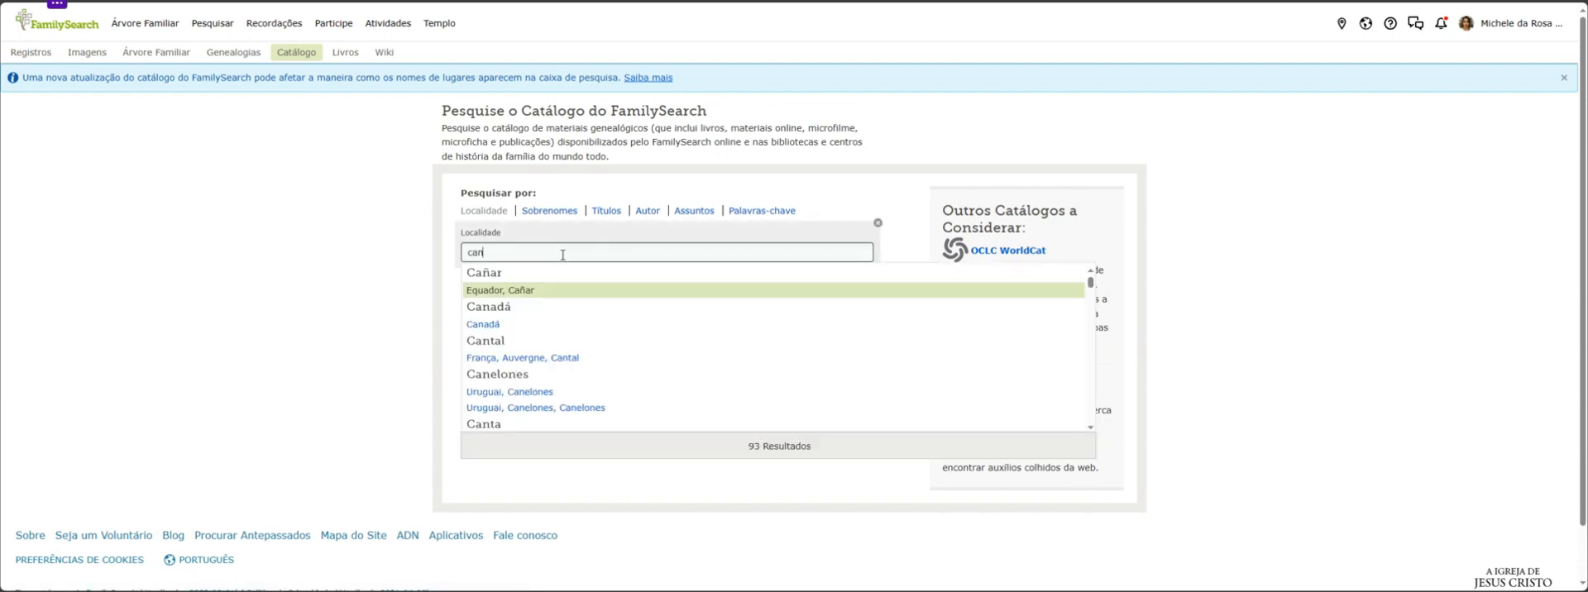
{"action": "type", "text": "guçu"}
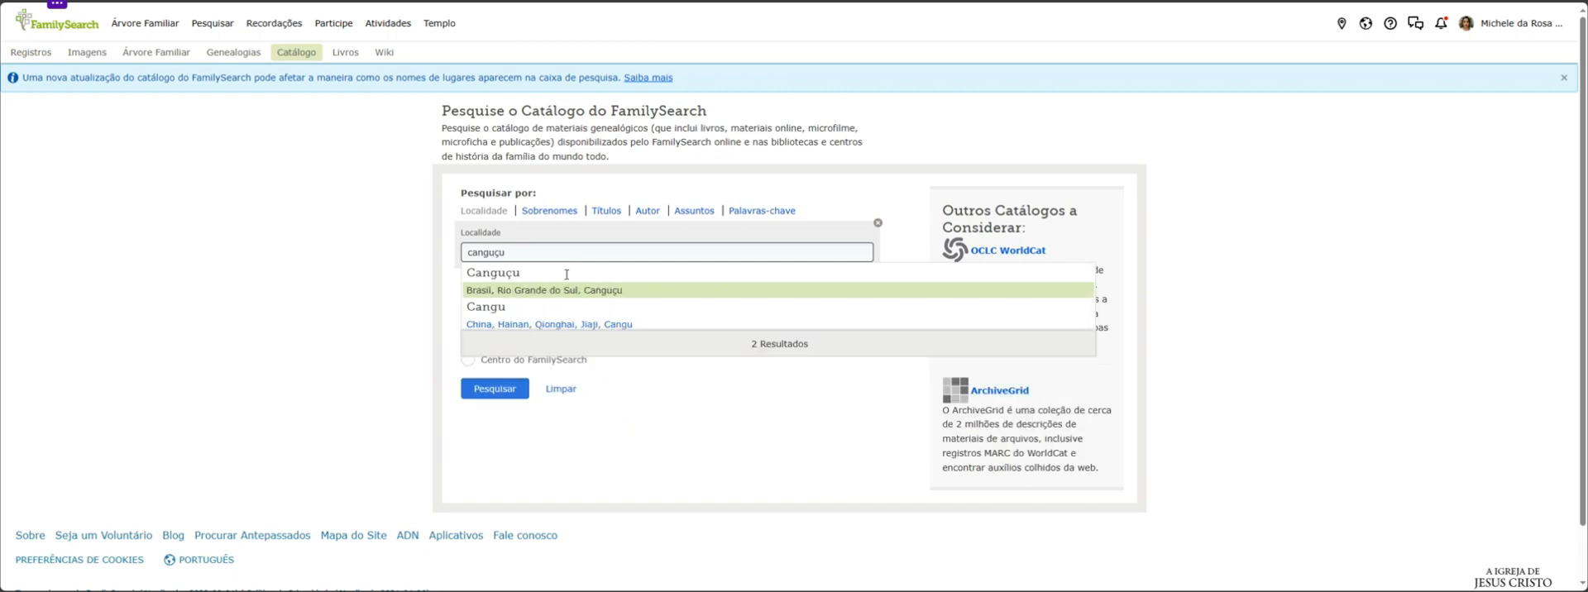
{"action": "left_click", "coordinate": [527, 289]}
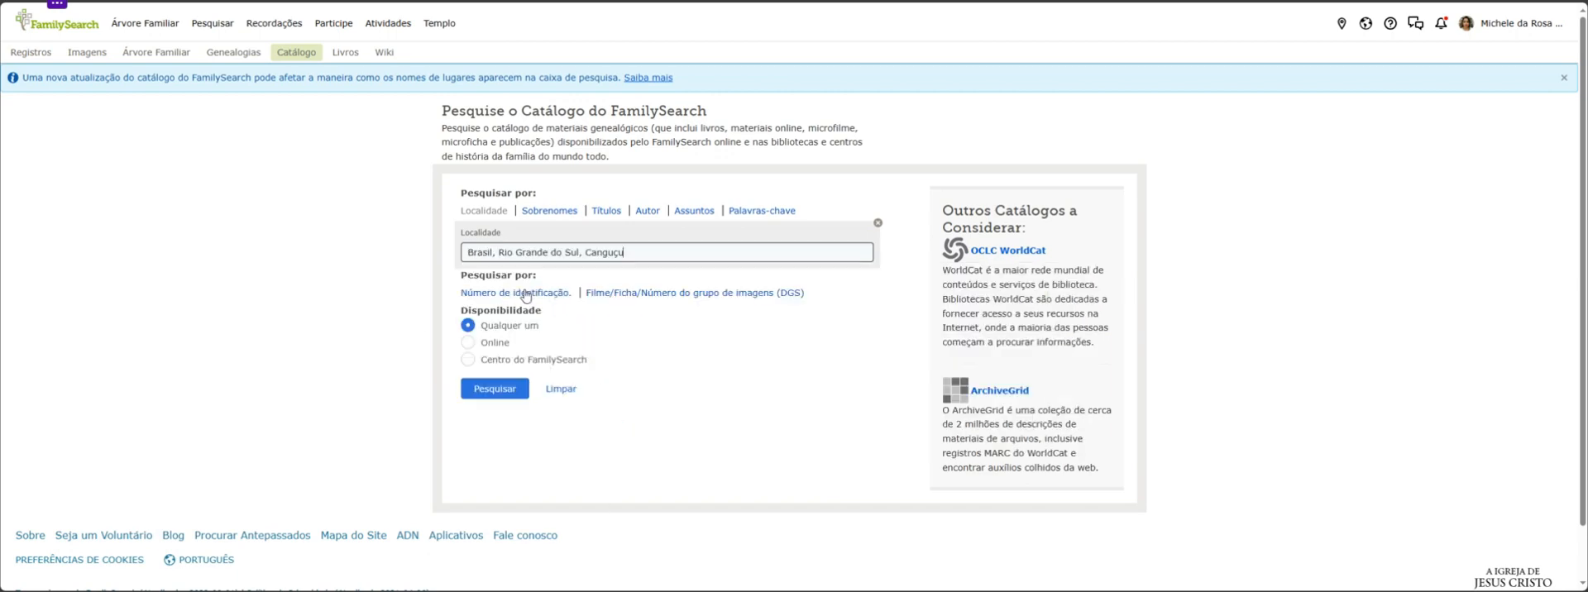
{"action": "left_click", "coordinate": [499, 389]}
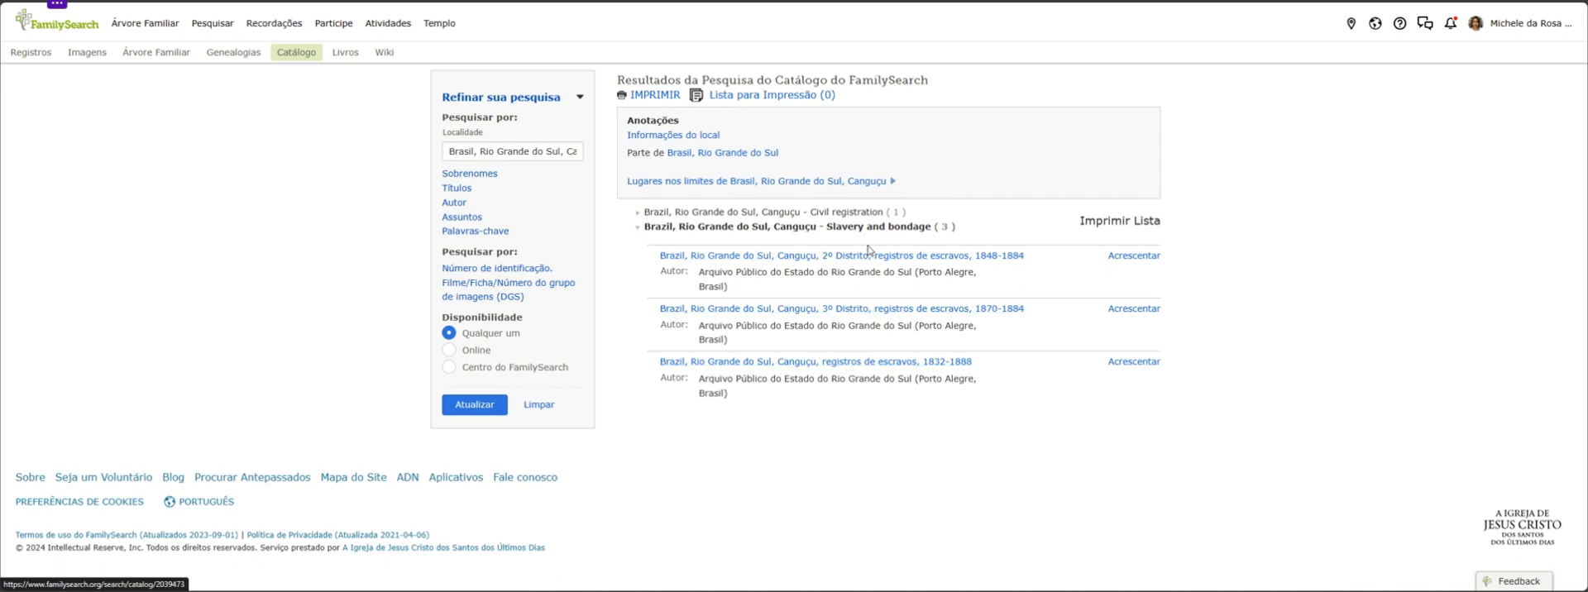
Examine the catalog entry for Canguçu's 2º Distrito slave records, 1848-1884, including its digital film list, and return to the results
{"action": "left_click", "coordinate": [894, 262]}
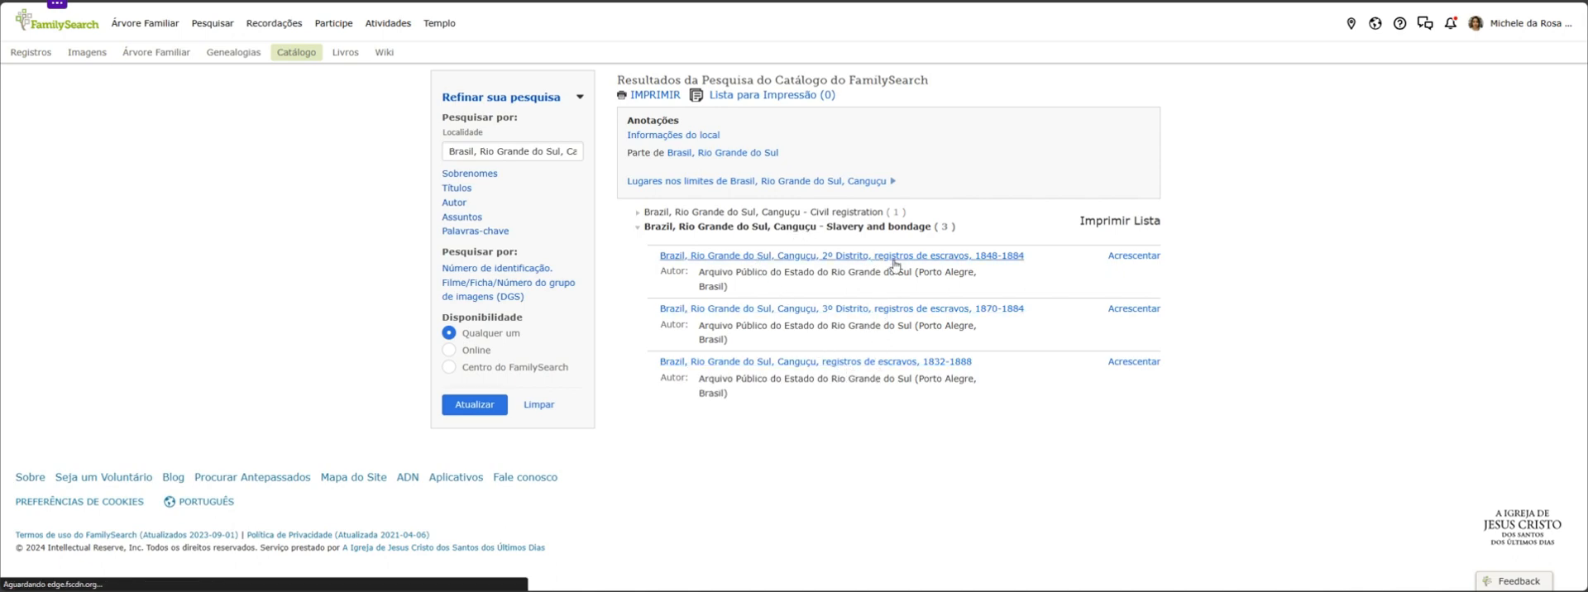
{"action": "scroll", "coordinate": [1001, 335], "scroll_direction": "down", "scroll_amount": 1}
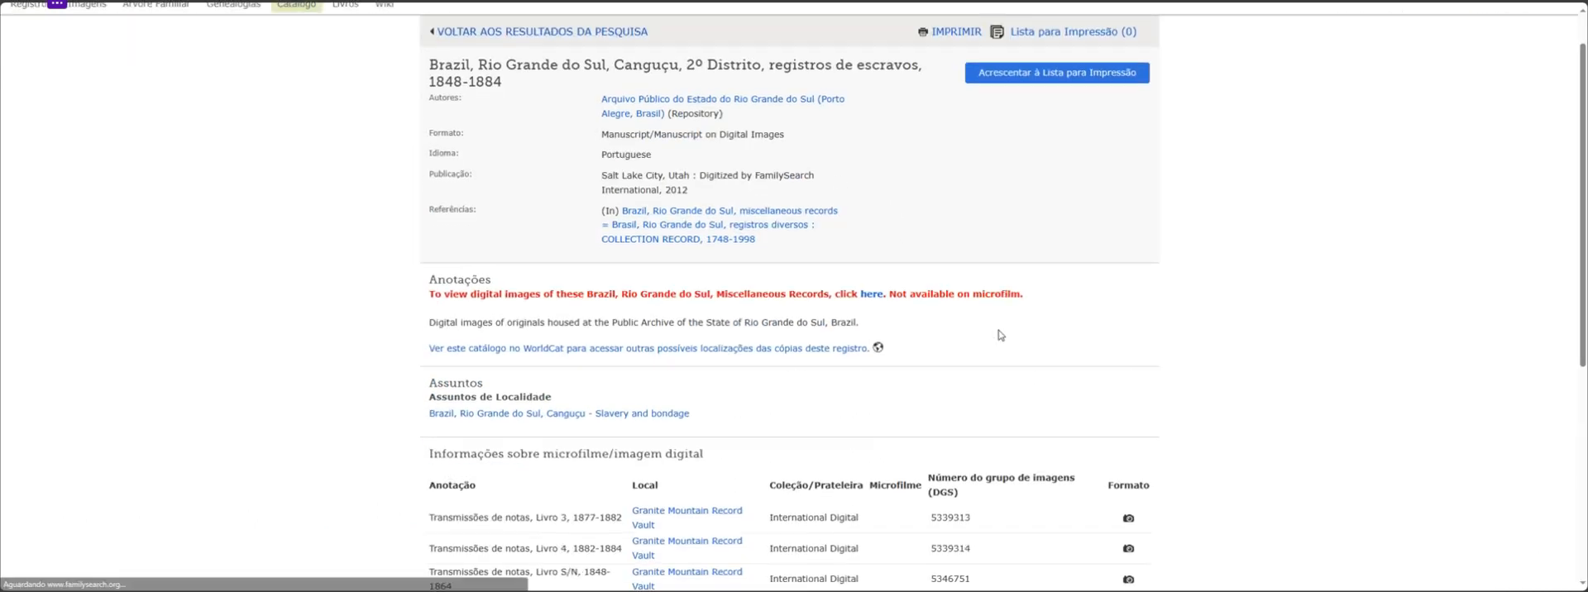
{"action": "scroll", "coordinate": [1001, 335], "scroll_direction": "down", "scroll_amount": 2}
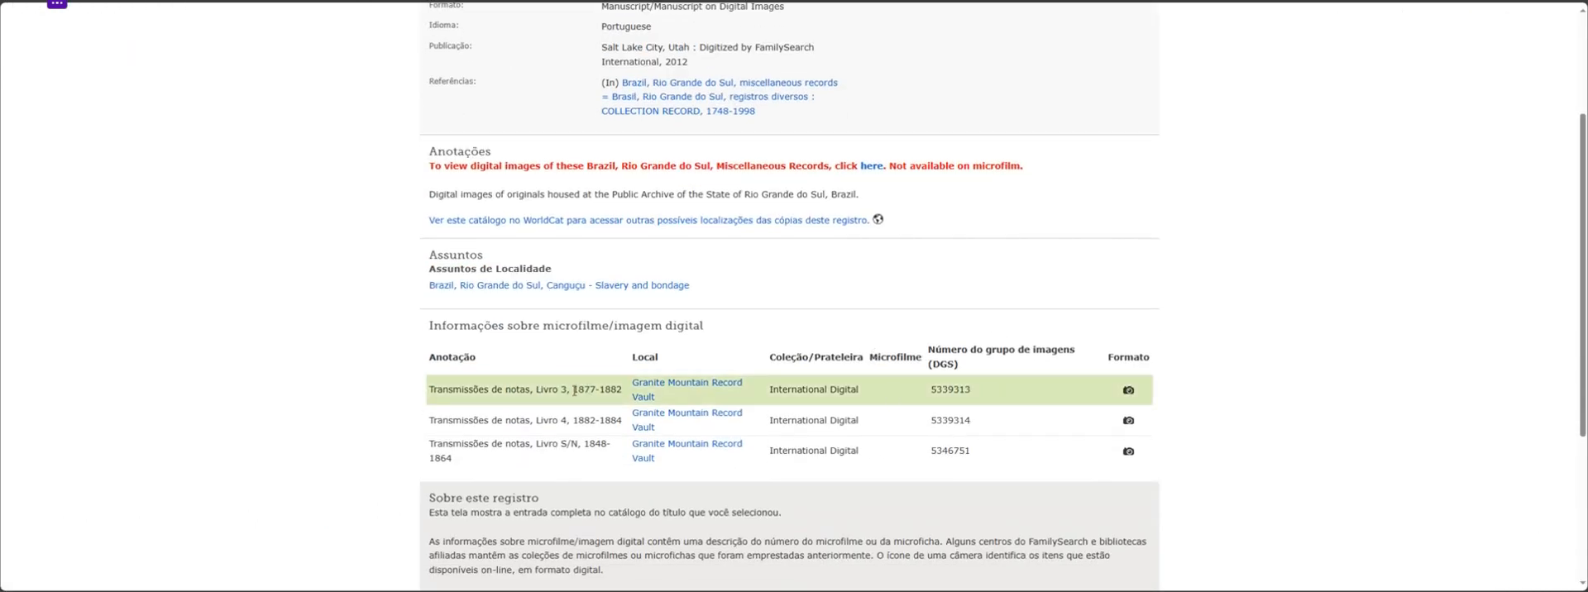
{"action": "scroll", "coordinate": [788, 305], "scroll_direction": "down", "scroll_amount": 3}
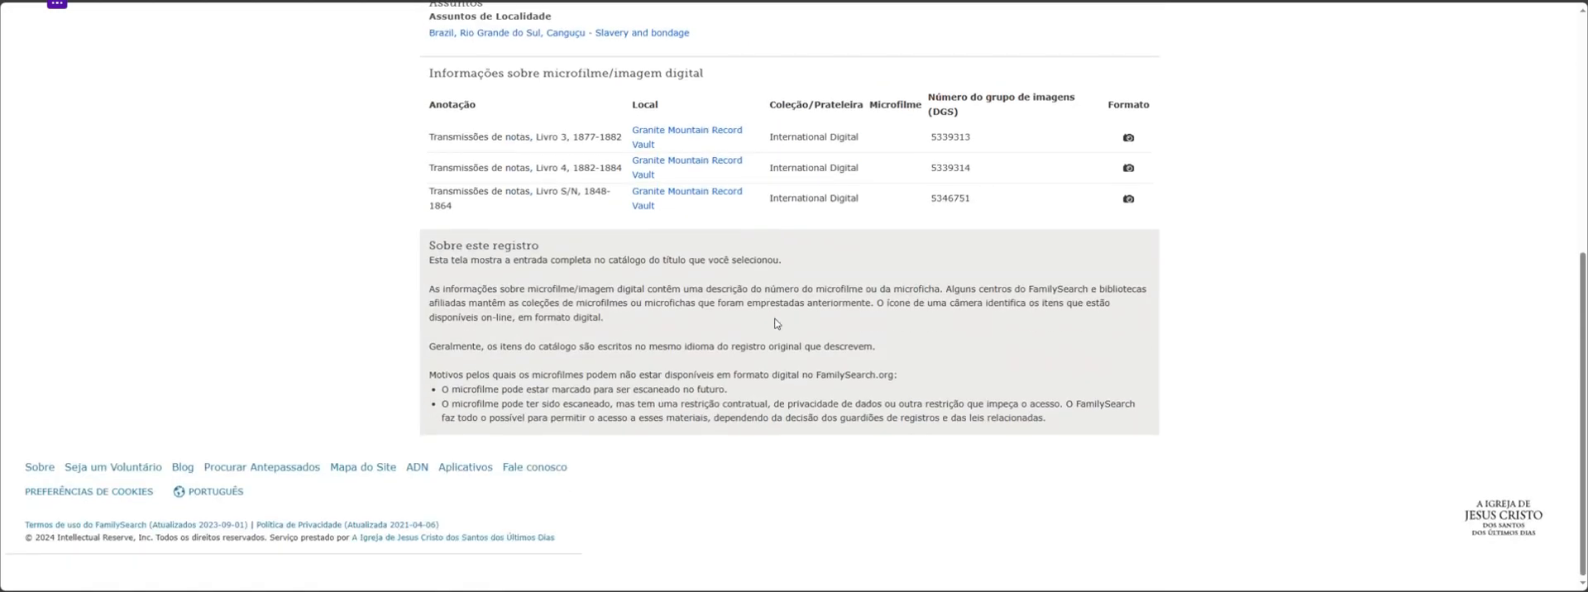
{"action": "scroll", "coordinate": [788, 305], "scroll_direction": "up", "scroll_amount": 6}
{"action": "left_click", "coordinate": [841, 272]}
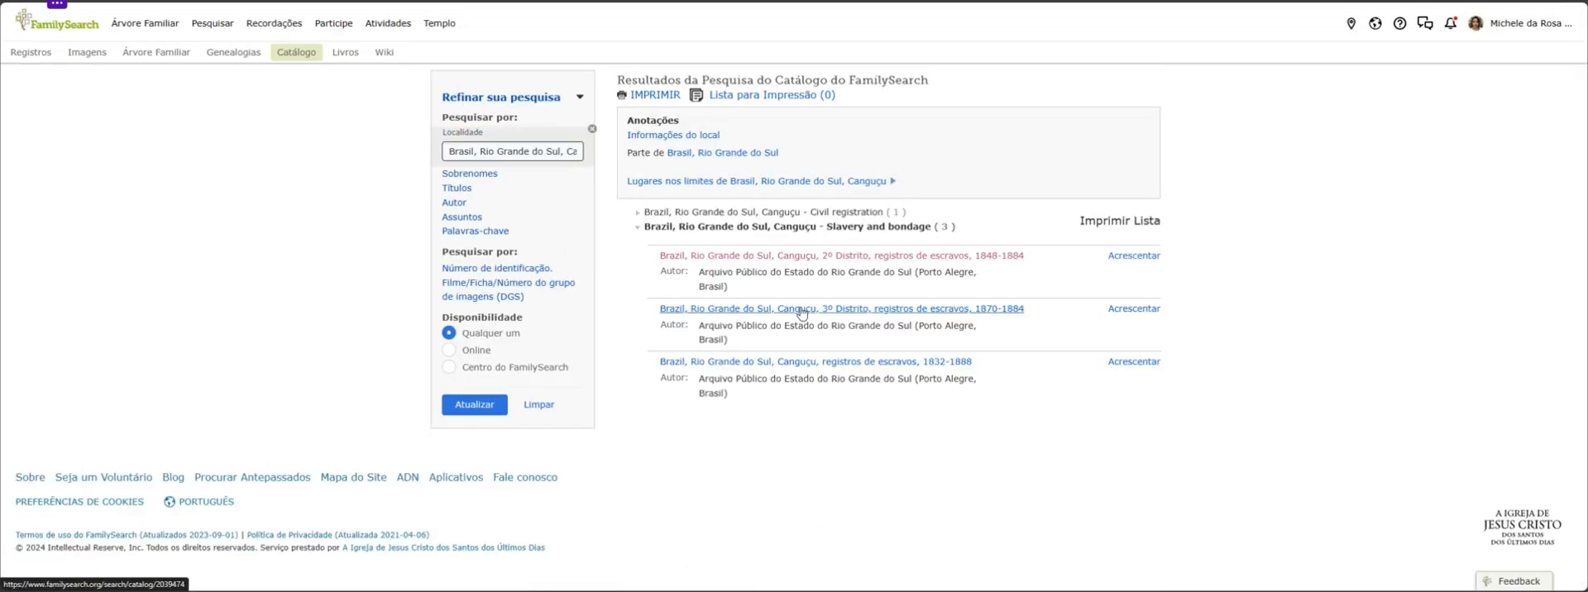
Examine the film list for Canguçu's 3º Distrito slave records, 1870-1884, and return to the catalog results
{"action": "left_click", "coordinate": [806, 313]}
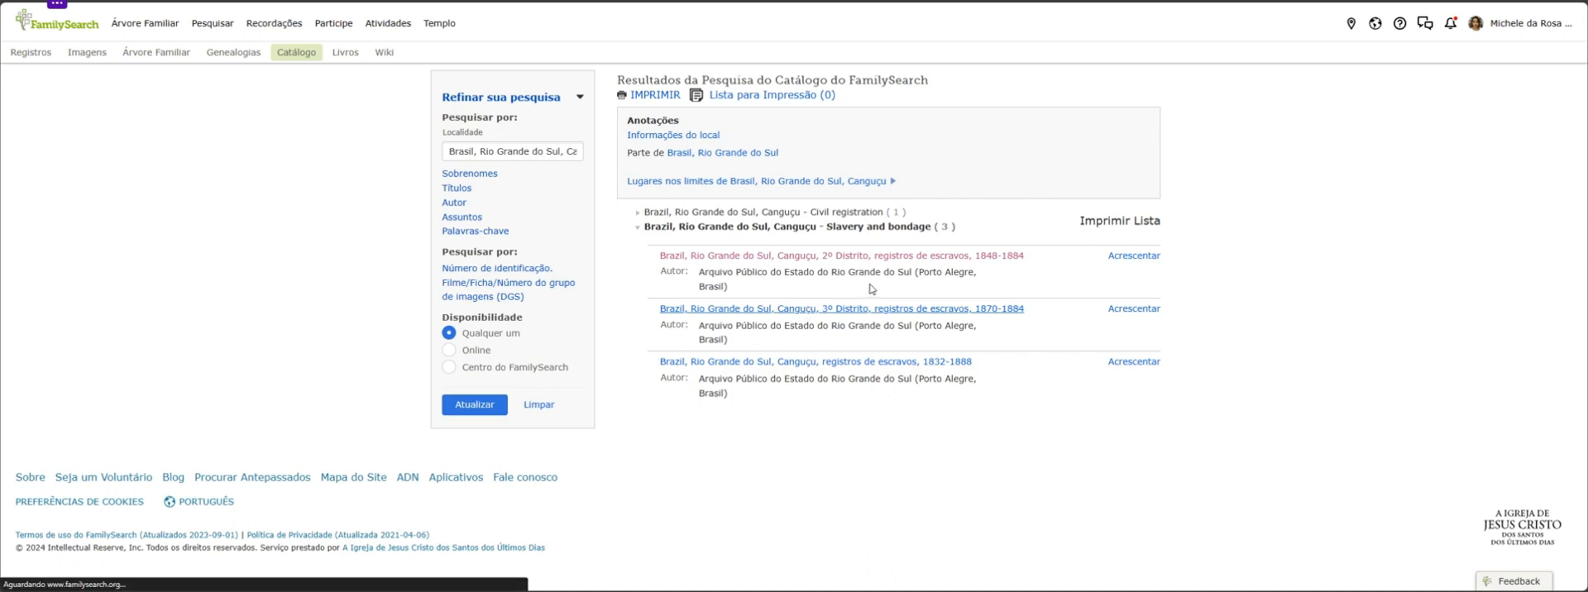
{"action": "scroll", "coordinate": [529, 406], "scroll_direction": "down", "scroll_amount": 3}
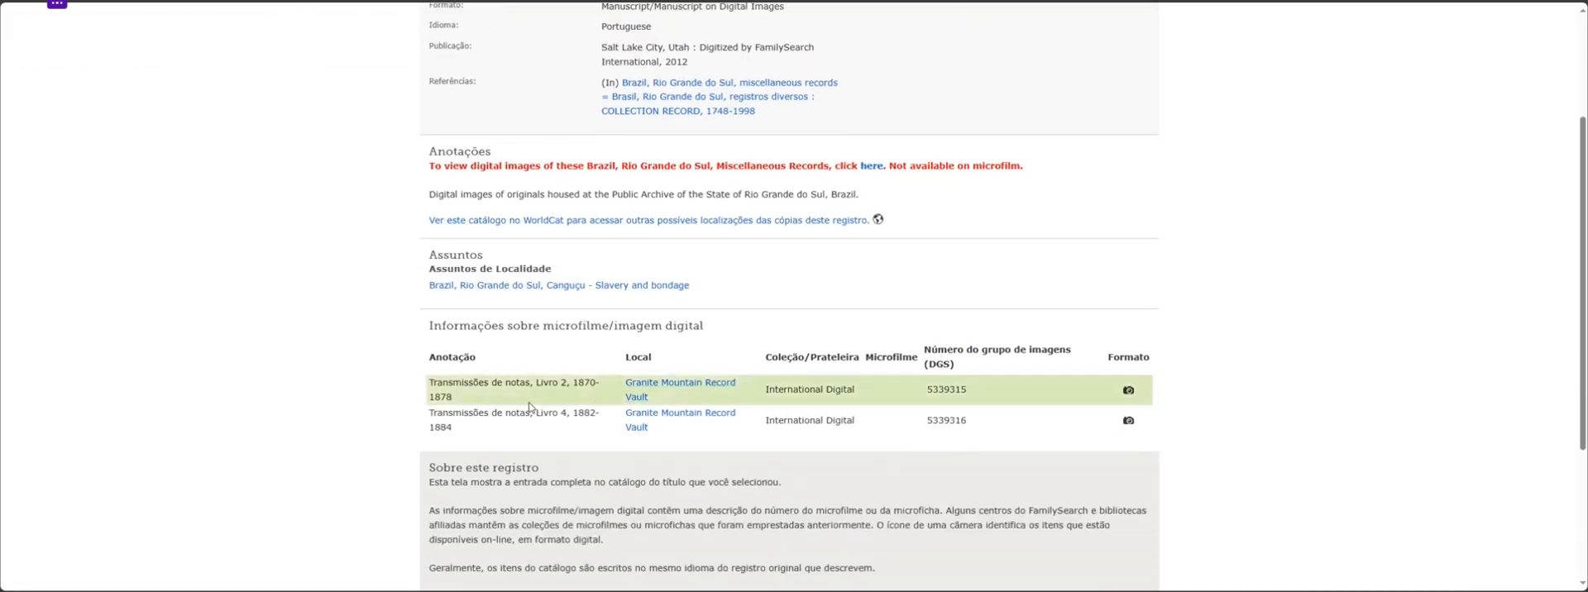
{"action": "key", "text": "alt+Left"}
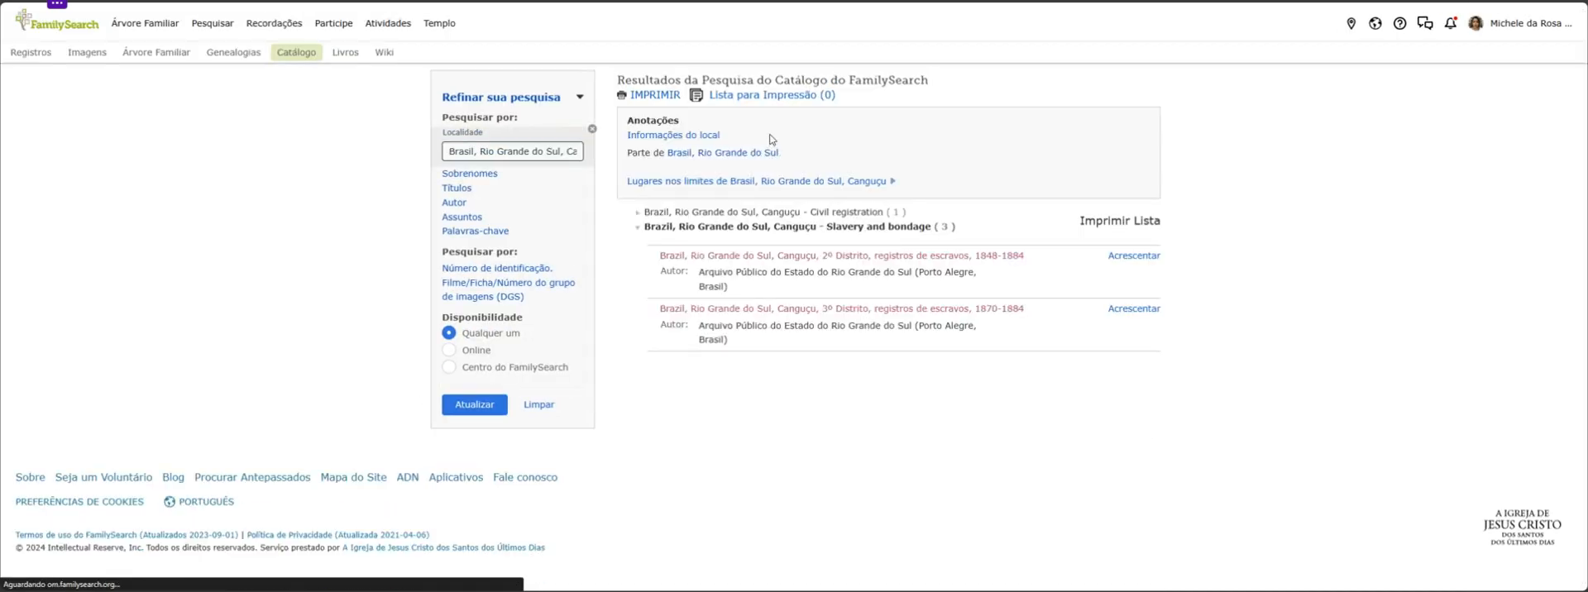
Open the "Registros civis: Canguçu" entry under Civil registration and look through its birth, marriage and death films
{"action": "left_click", "coordinate": [821, 211]}
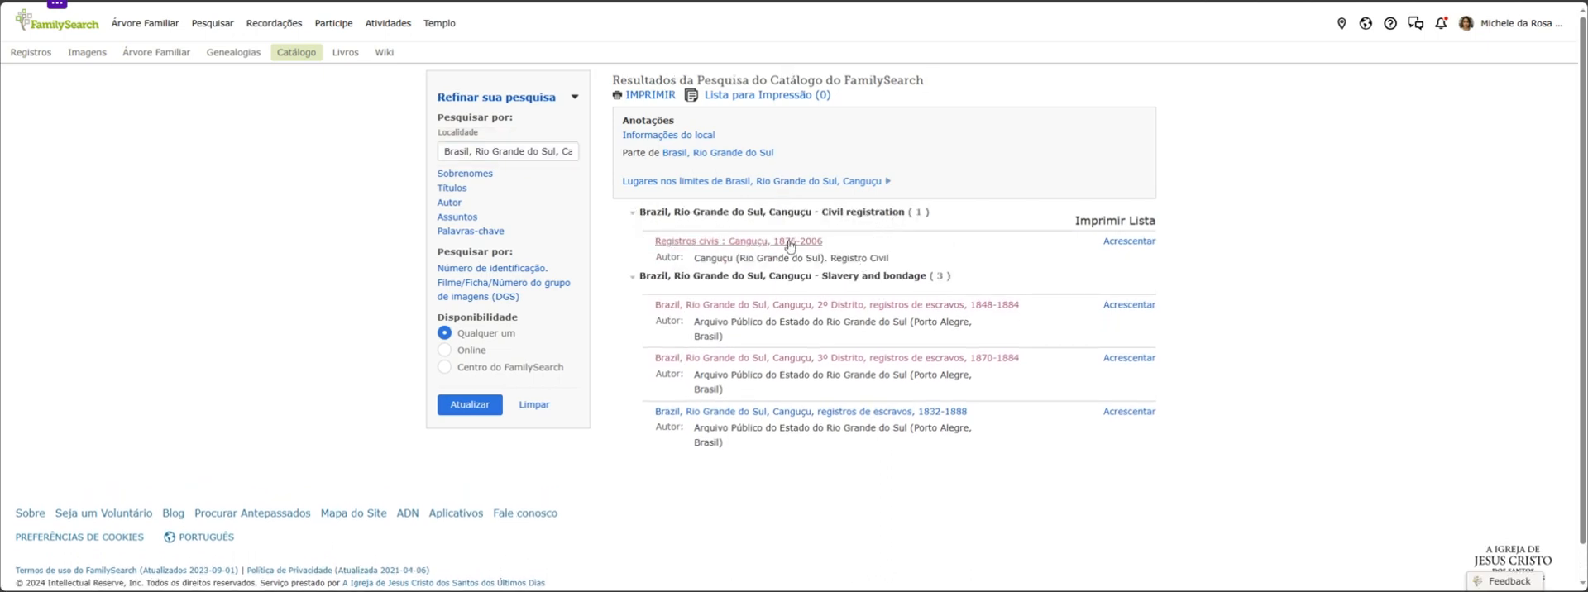
{"action": "left_click", "coordinate": [788, 242]}
{"action": "scroll", "coordinate": [857, 308], "scroll_direction": "down", "scroll_amount": 6}
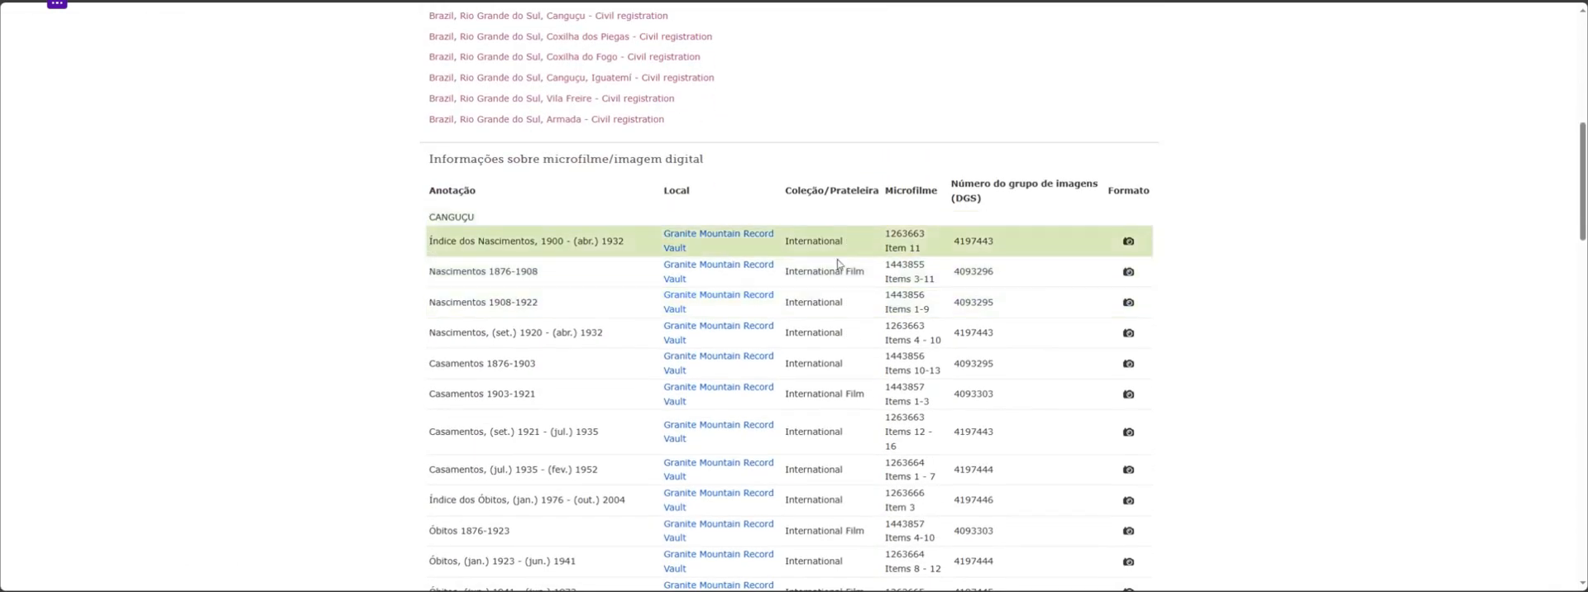
{"action": "scroll", "coordinate": [857, 308], "scroll_direction": "down", "scroll_amount": 6}
{"action": "scroll", "coordinate": [855, 354], "scroll_direction": "up", "scroll_amount": 10}
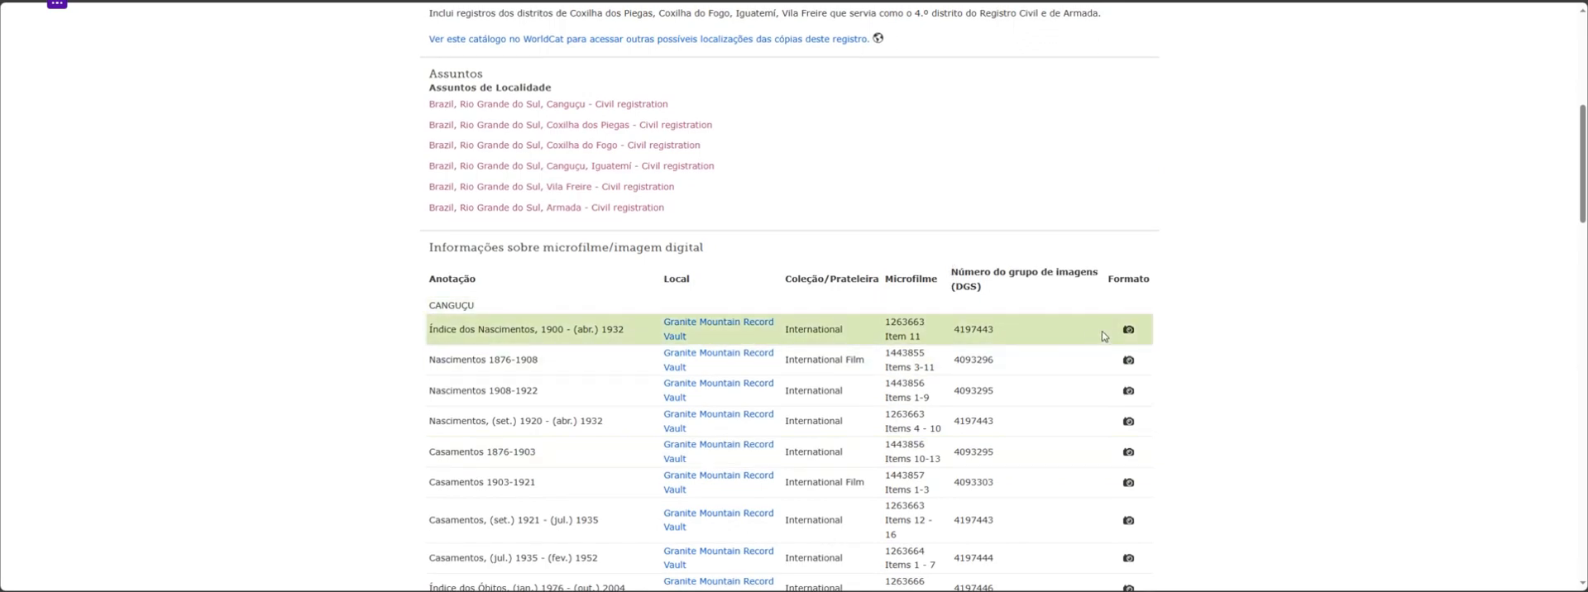
Browse the digitized film for Canguçu's birth index of 1900 to April 1932, reading image 6 and advancing to image 7
{"action": "left_click", "coordinate": [1127, 332]}
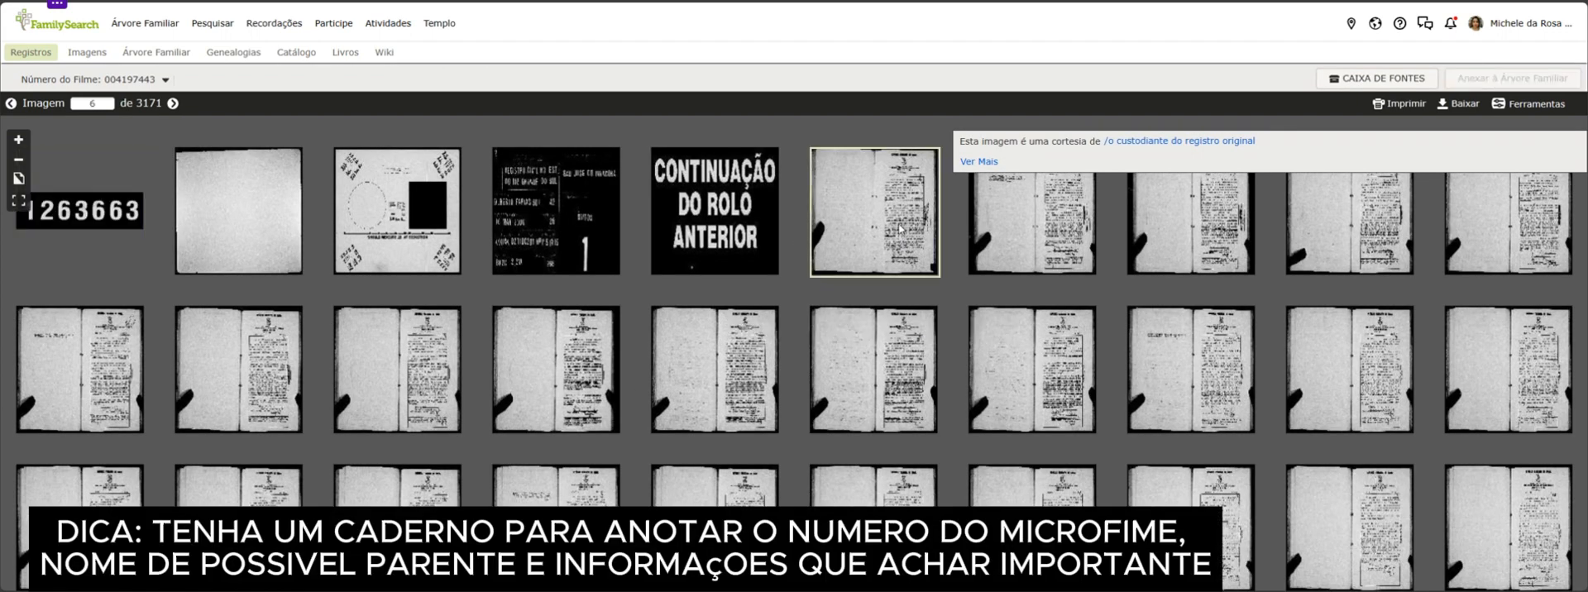
{"action": "left_click", "coordinate": [899, 230]}
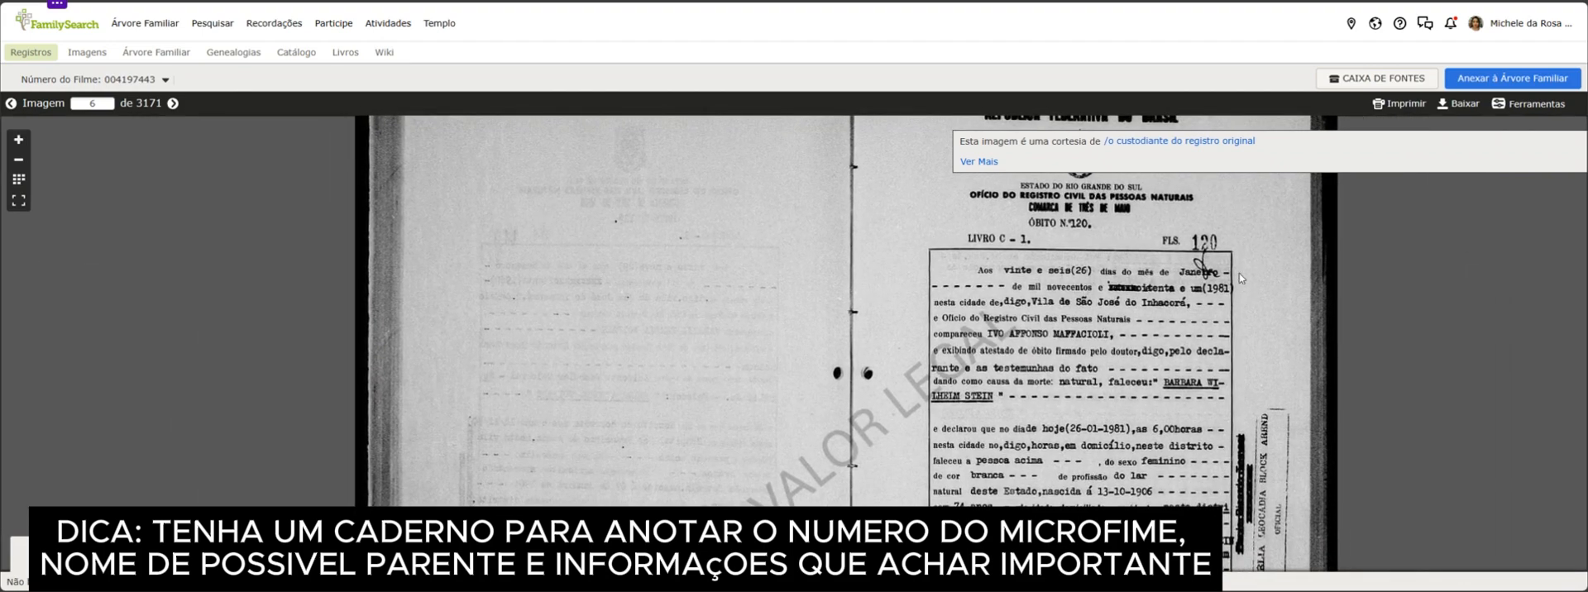
{"action": "scroll", "coordinate": [1238, 274], "scroll_direction": "down", "scroll_amount": 1}
{"action": "left_click_drag", "start_coordinate": [1238, 373], "coordinate": [1181, 331]}
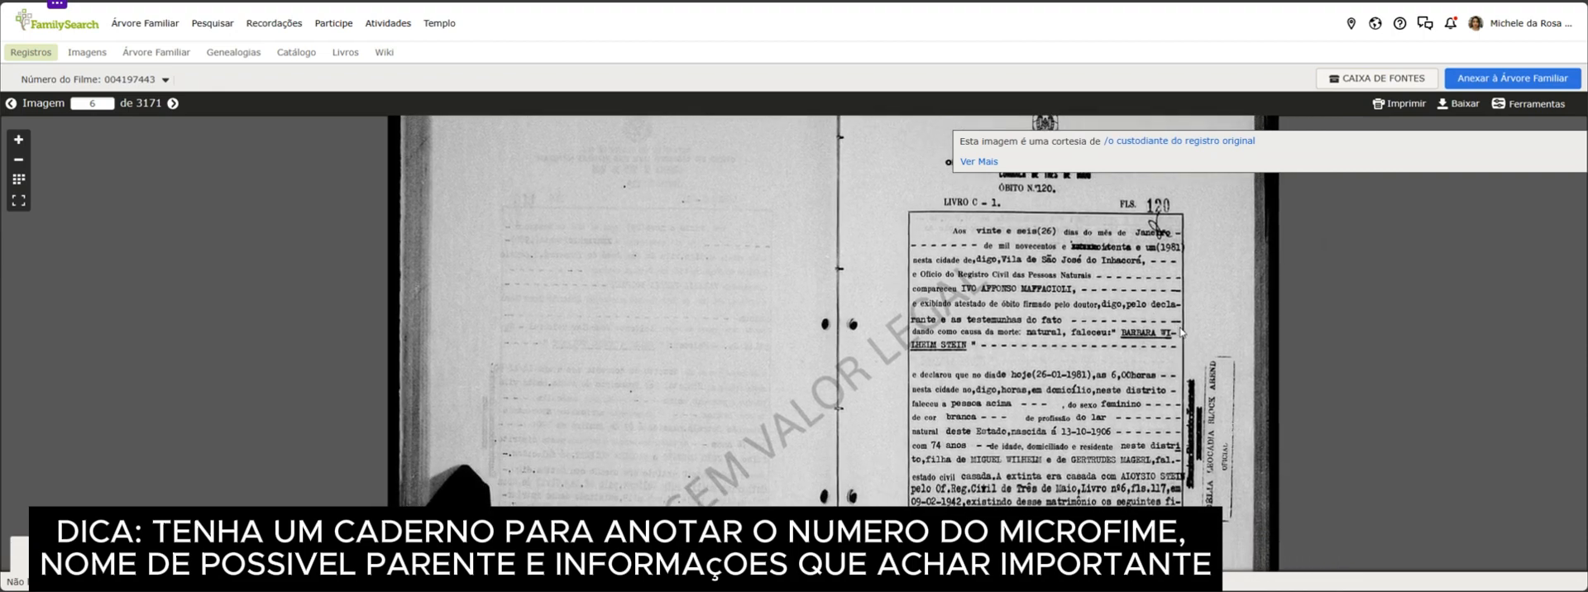
{"action": "scroll", "coordinate": [1181, 331], "scroll_direction": "up", "scroll_amount": 1}
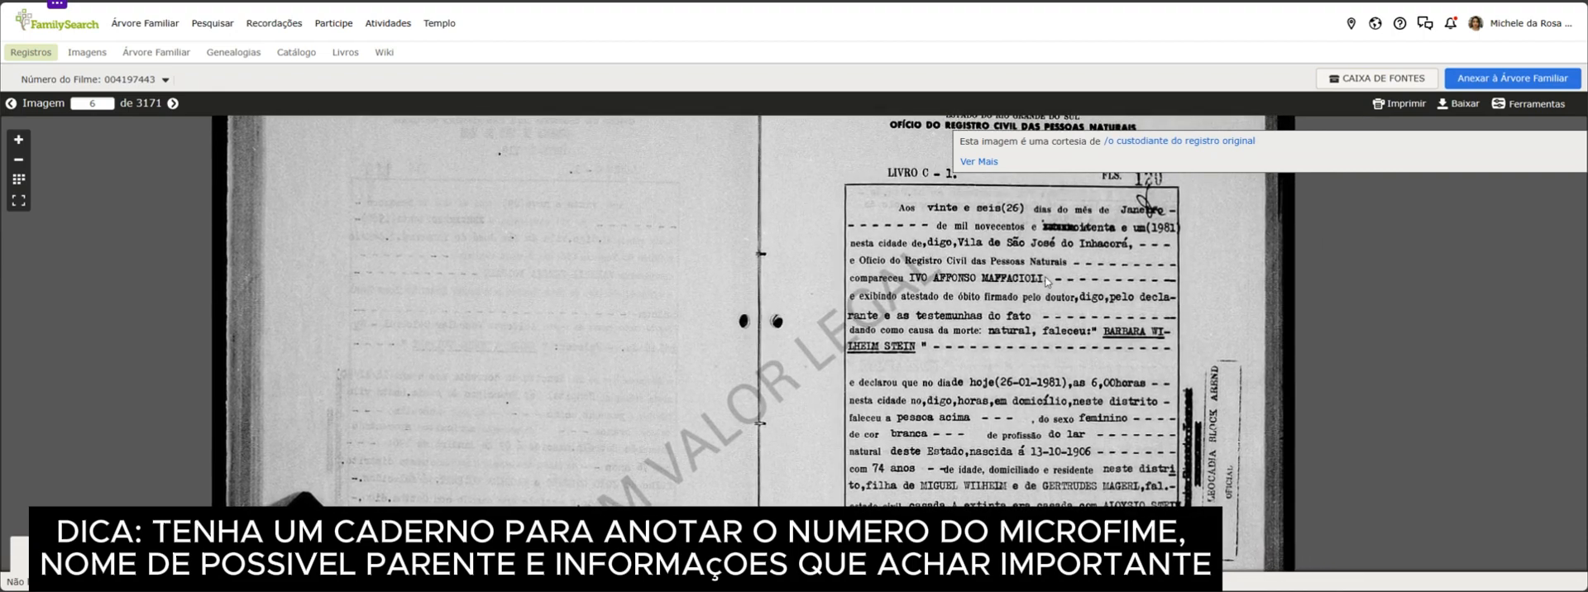
{"action": "left_click", "coordinate": [173, 103]}
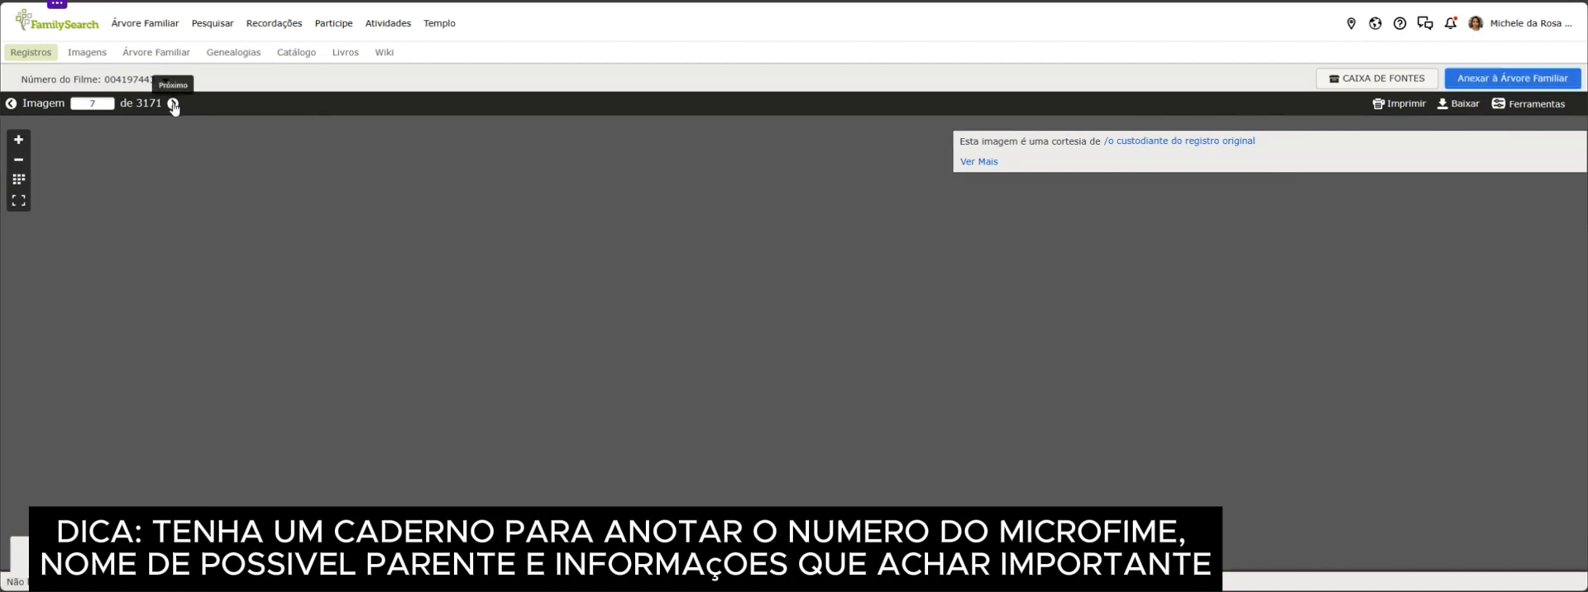
Advance to image 8 of the film and browse the page thumbnails of the first register
{"action": "left_click", "coordinate": [173, 103]}
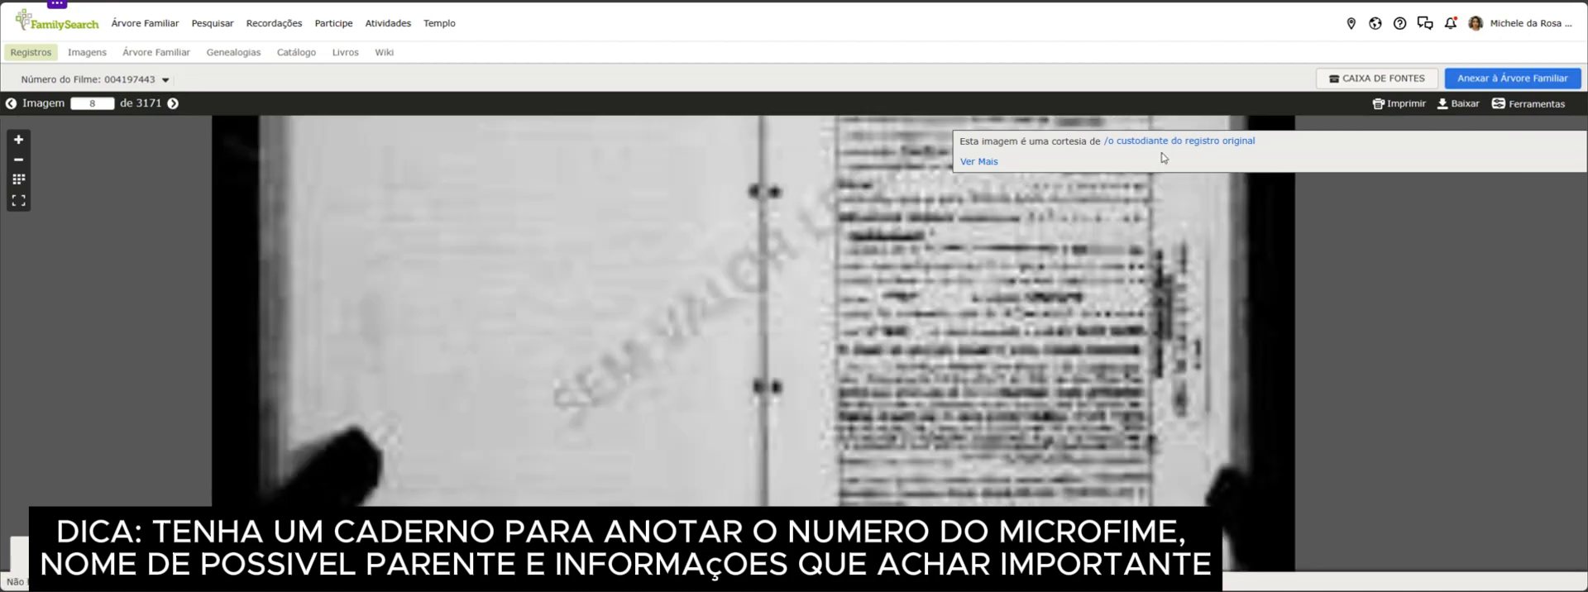
{"action": "scroll", "coordinate": [1244, 198], "scroll_direction": "down", "scroll_amount": 5}
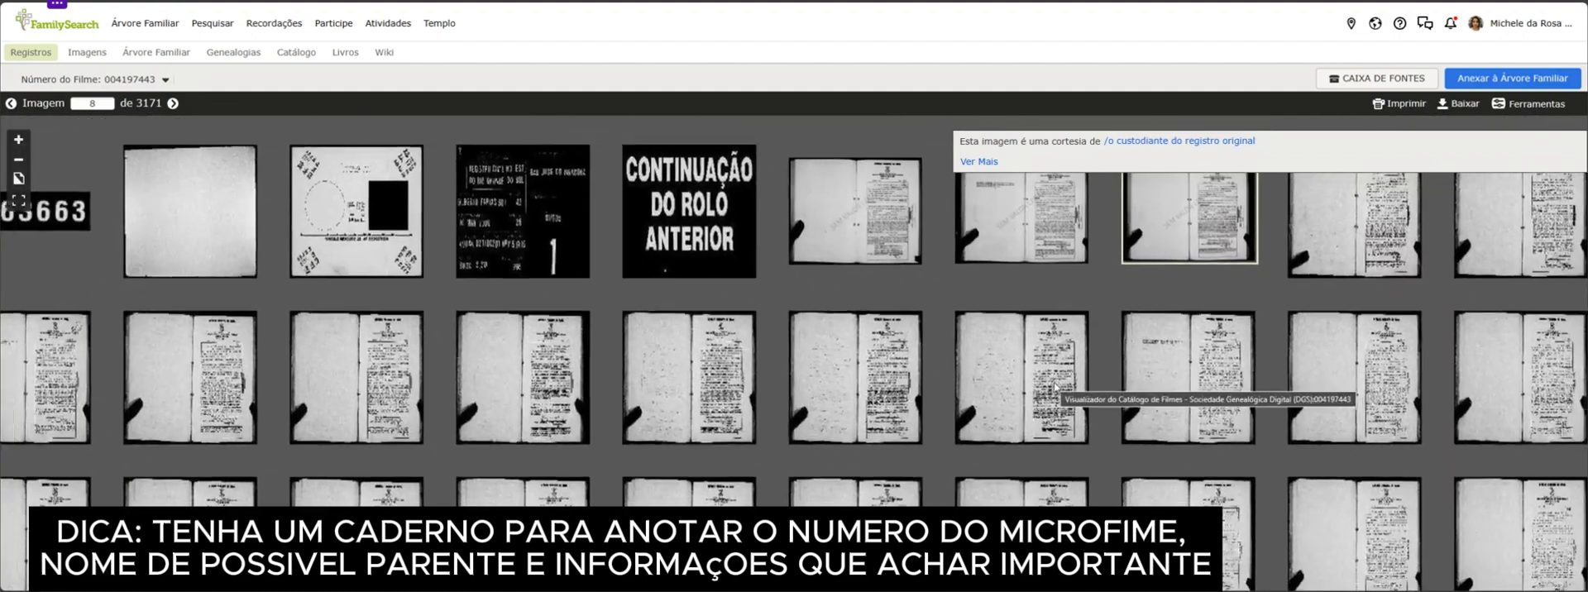
{"action": "scroll", "coordinate": [958, 326], "scroll_direction": "down", "scroll_amount": 5}
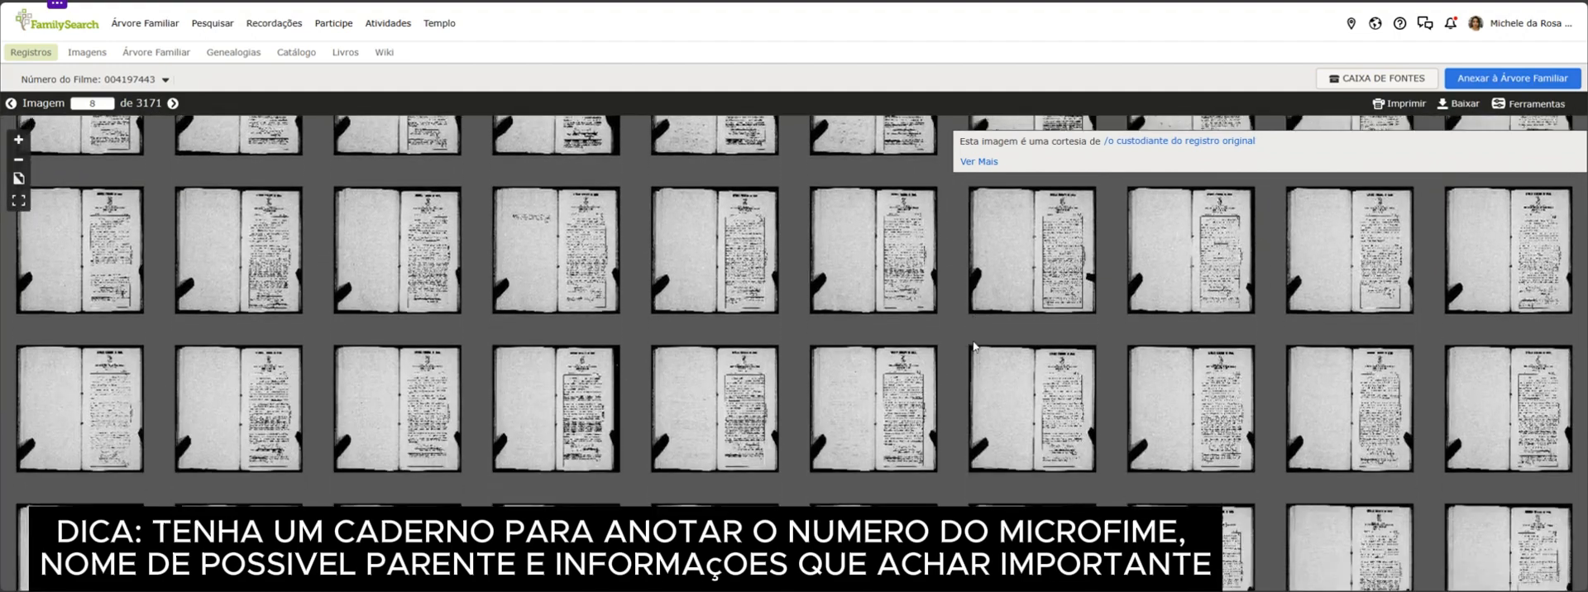
{"action": "scroll", "coordinate": [973, 346], "scroll_direction": "down", "scroll_amount": 5}
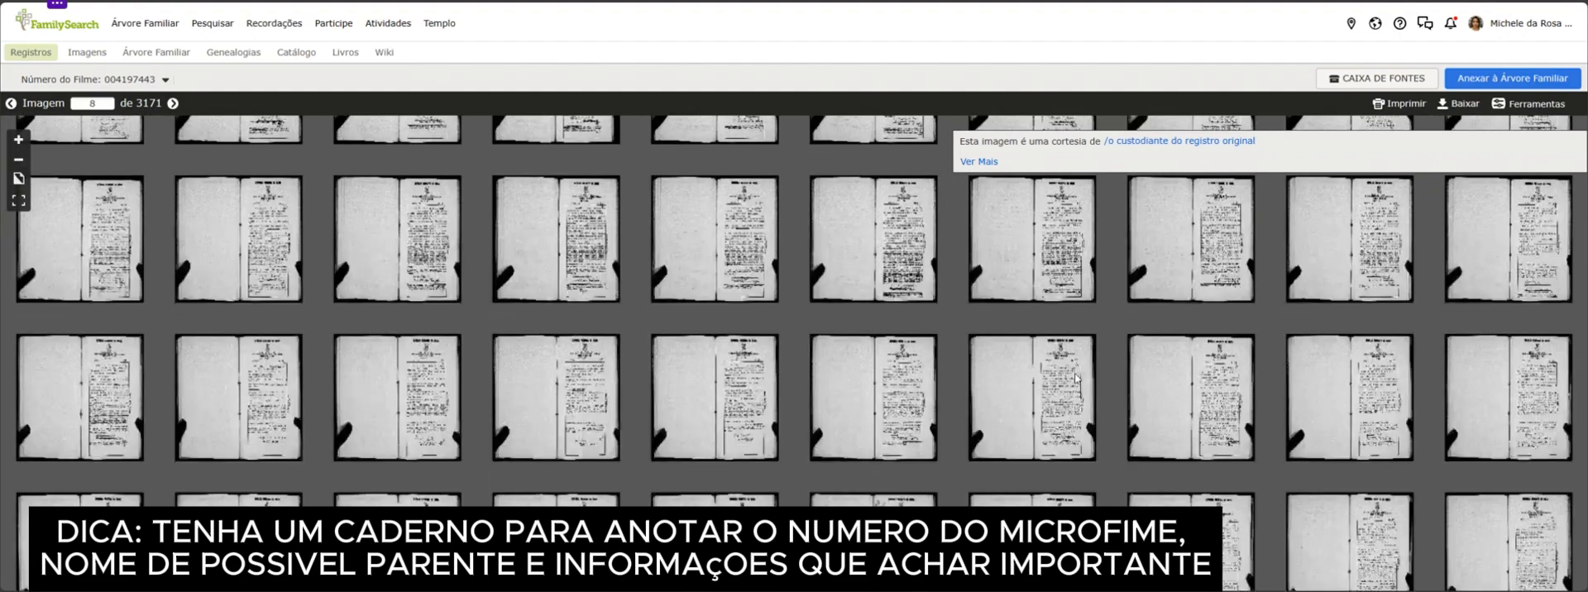
{"action": "scroll", "coordinate": [1076, 379], "scroll_direction": "down", "scroll_amount": 5}
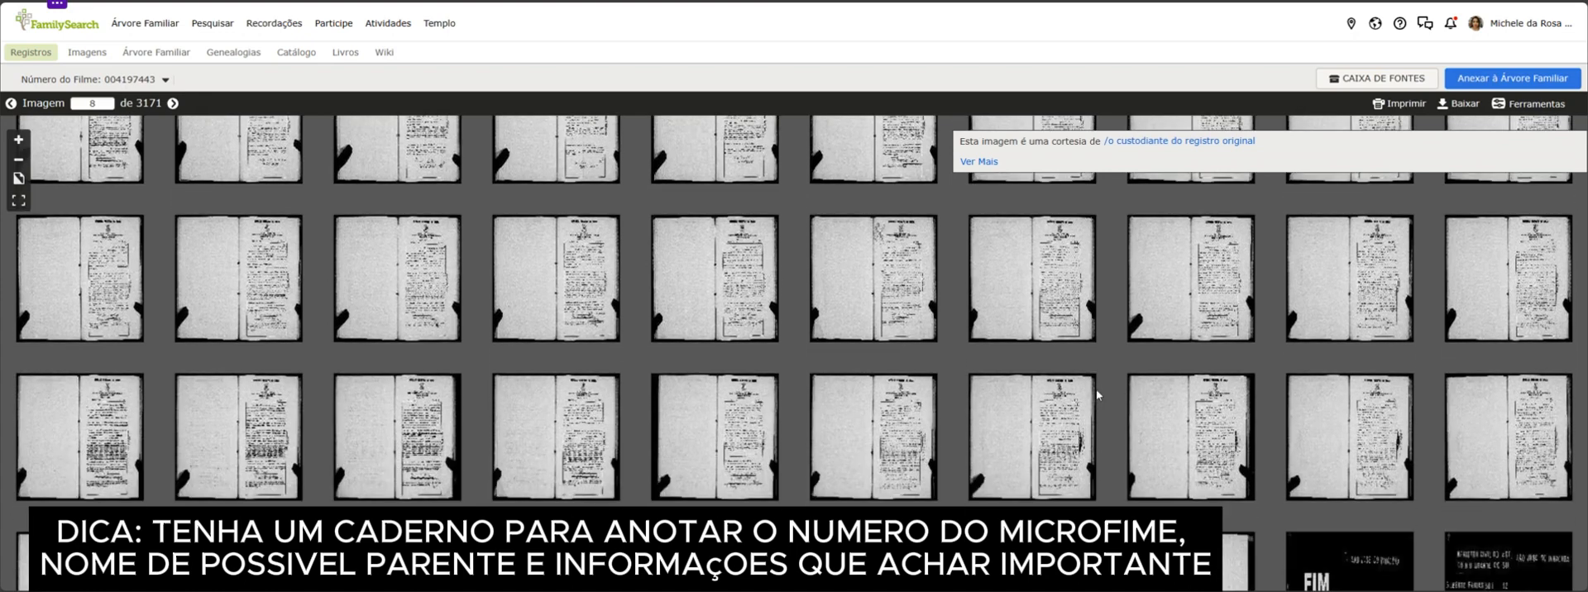
Open image 87, near the end of the first register, and view its death record page
{"action": "scroll", "coordinate": [1094, 395], "scroll_direction": "down", "scroll_amount": 2}
{"action": "double_click", "coordinate": [1048, 487]}
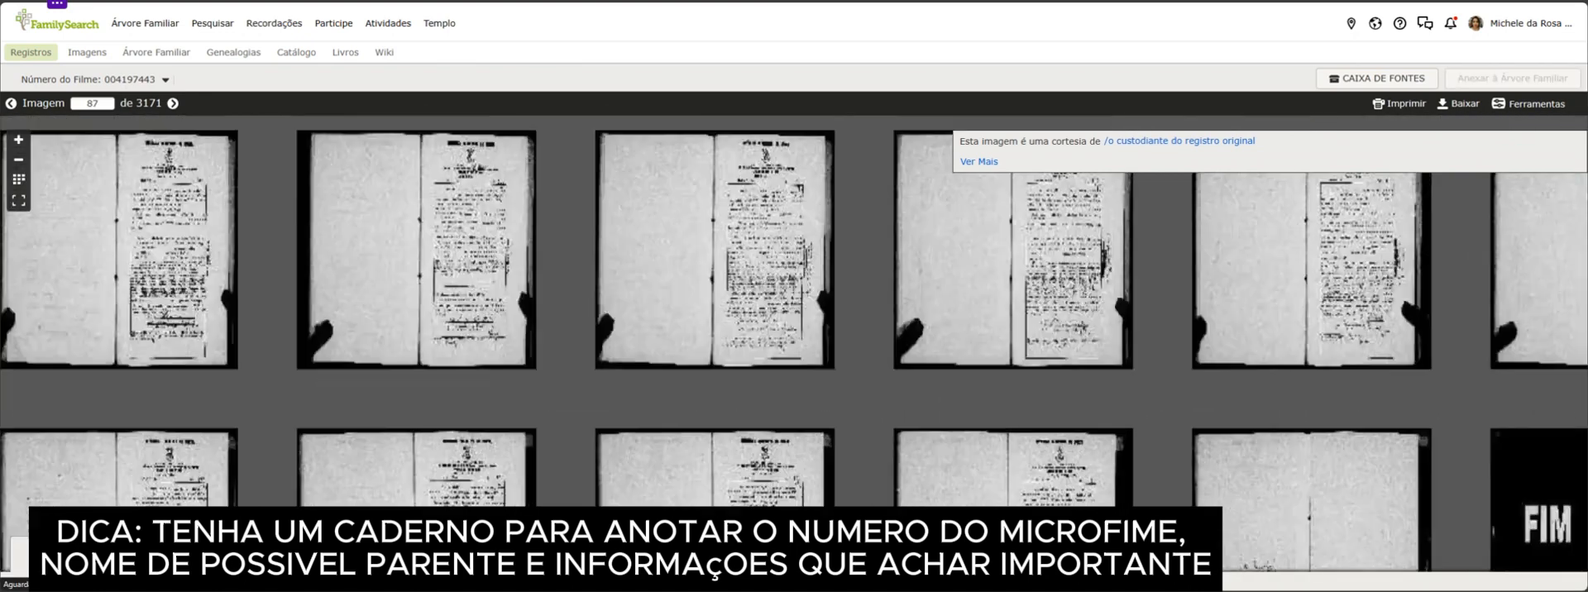
{"action": "scroll", "coordinate": [1040, 394], "scroll_direction": "down", "scroll_amount": 2}
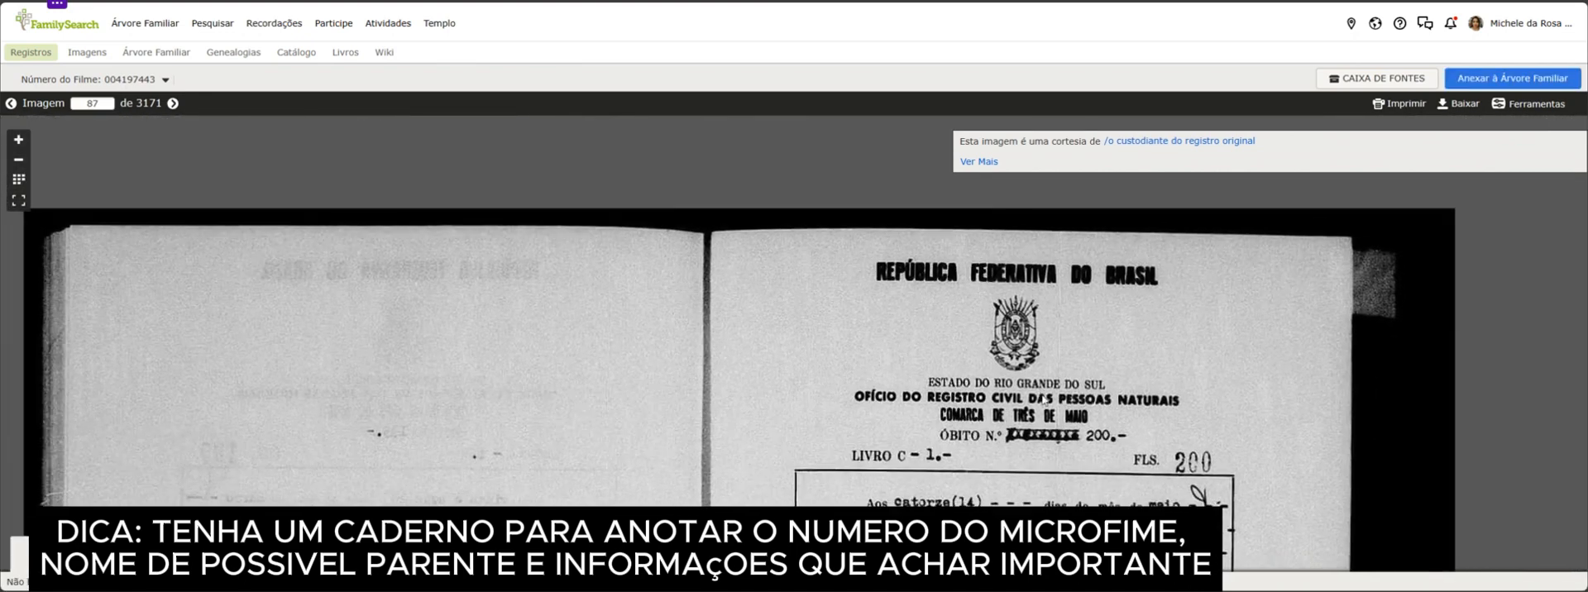
{"action": "left_click_drag", "start_coordinate": [1058, 469], "coordinate": [880, 218]}
Return to the thumbnails, select the "FIM" marker at image 89, and review the register pages preceding it
{"action": "scroll", "coordinate": [41, 162], "scroll_direction": "down", "scroll_amount": 3}
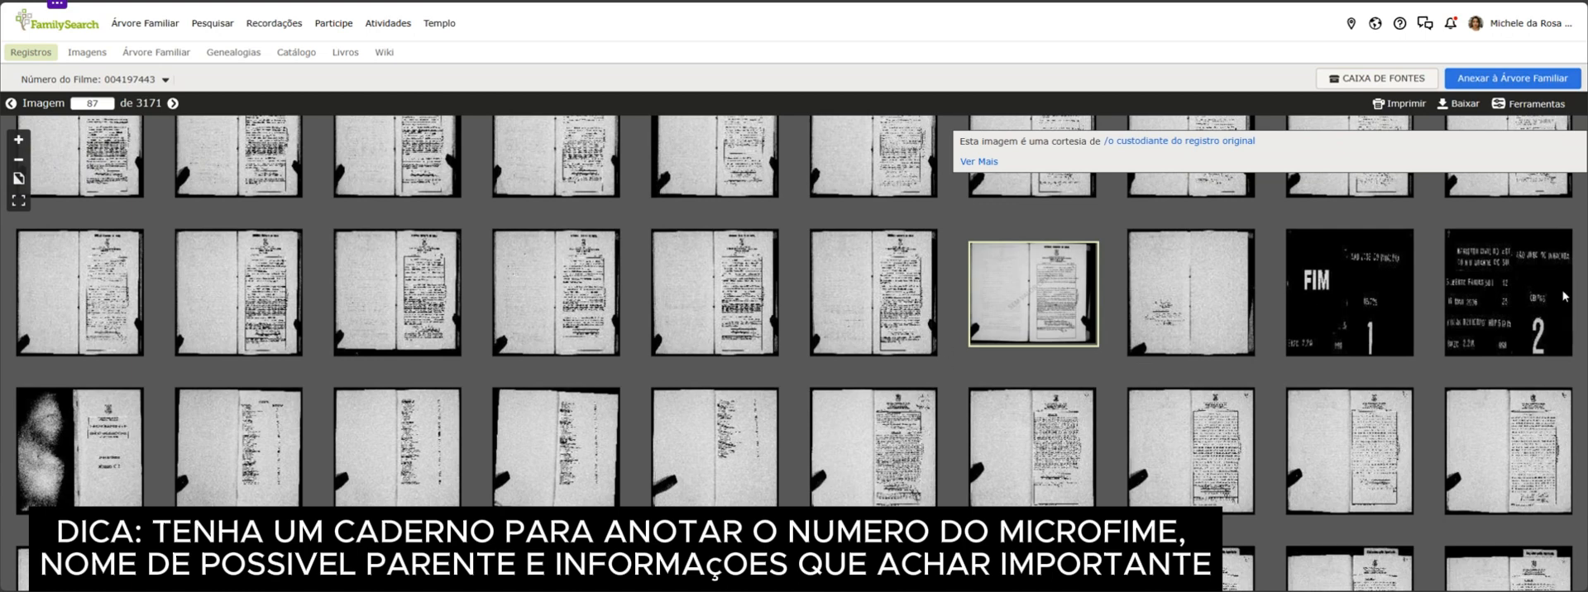
{"action": "left_click", "coordinate": [1386, 281]}
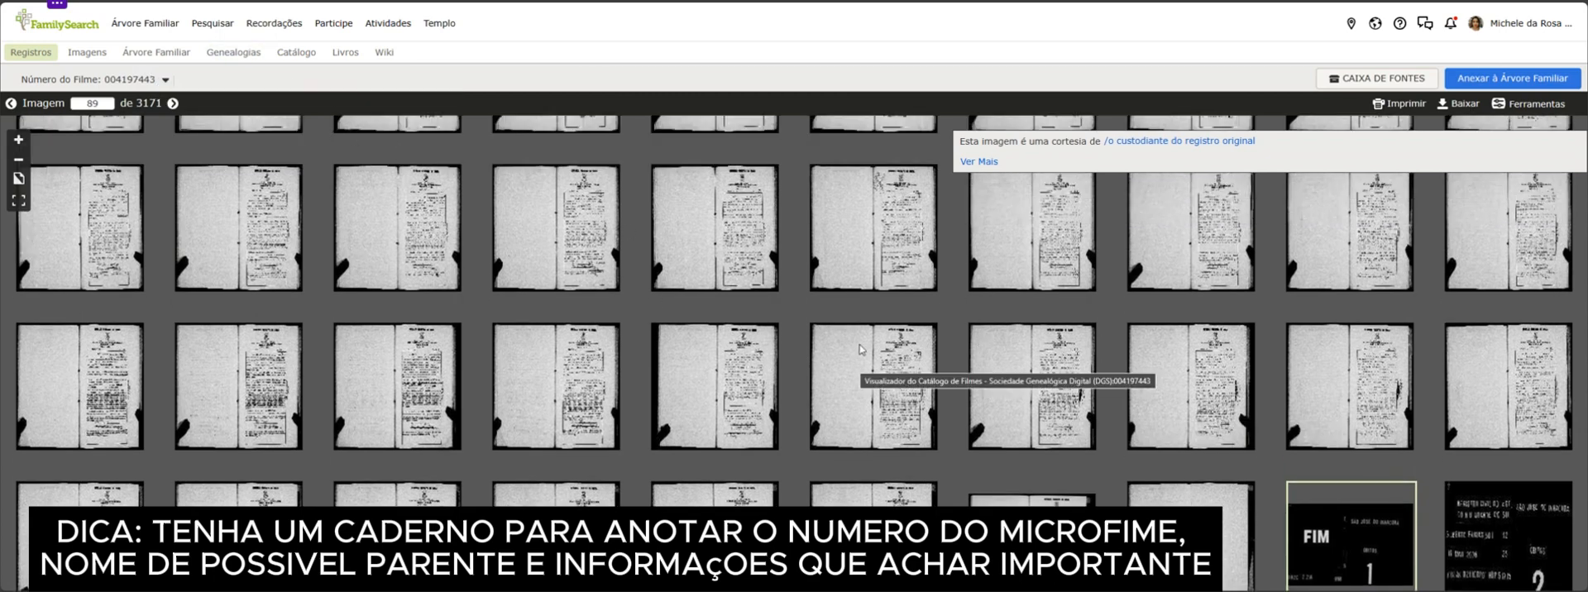
{"action": "scroll", "coordinate": [860, 349], "scroll_direction": "up", "scroll_amount": 5}
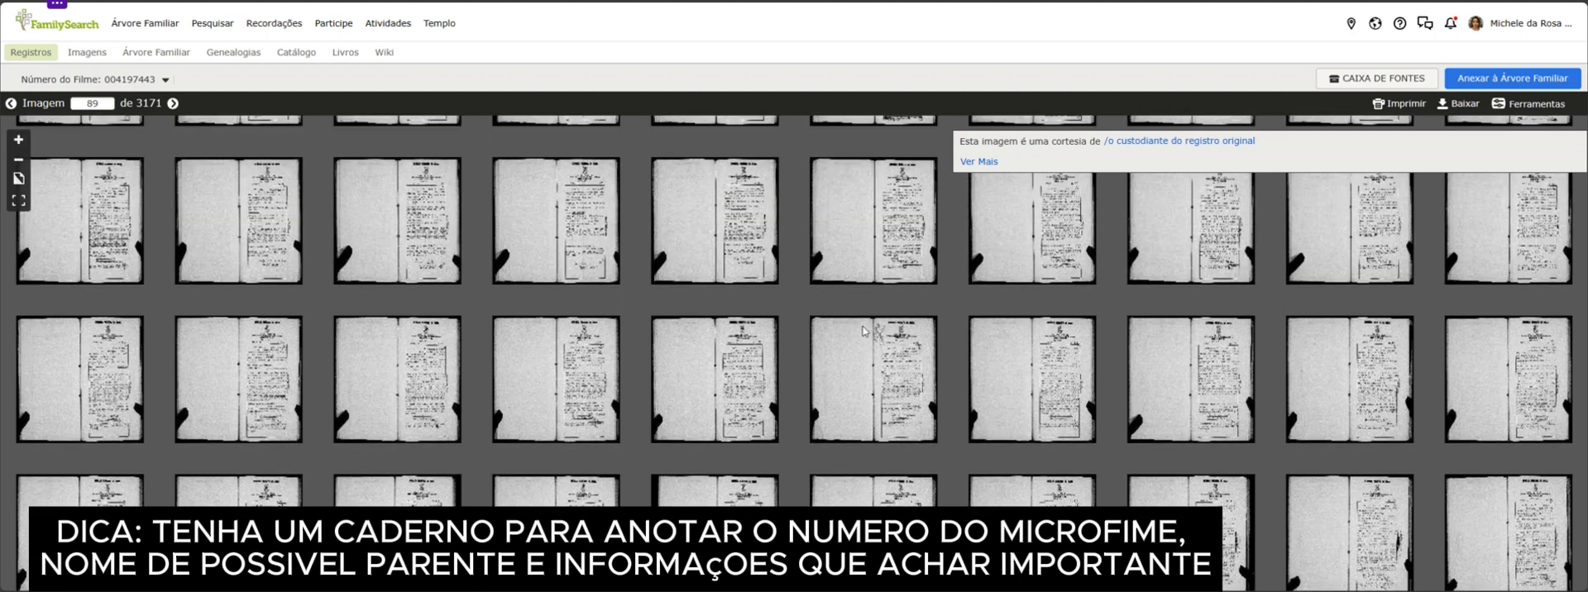
{"action": "scroll", "coordinate": [862, 331], "scroll_direction": "up", "scroll_amount": 5}
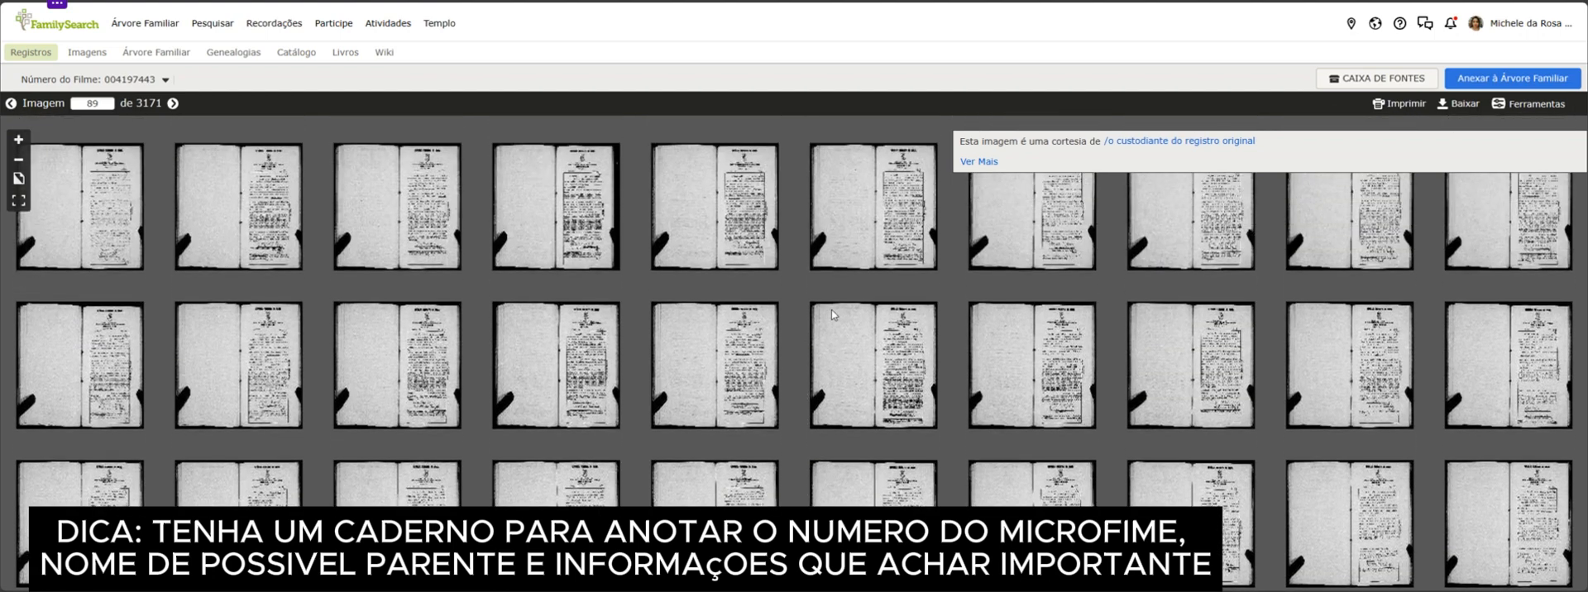
{"action": "scroll", "coordinate": [831, 309], "scroll_direction": "up", "scroll_amount": 5}
{"action": "scroll", "coordinate": [831, 310], "scroll_direction": "down", "scroll_amount": 5}
{"action": "scroll", "coordinate": [830, 369], "scroll_direction": "down", "scroll_amount": 3}
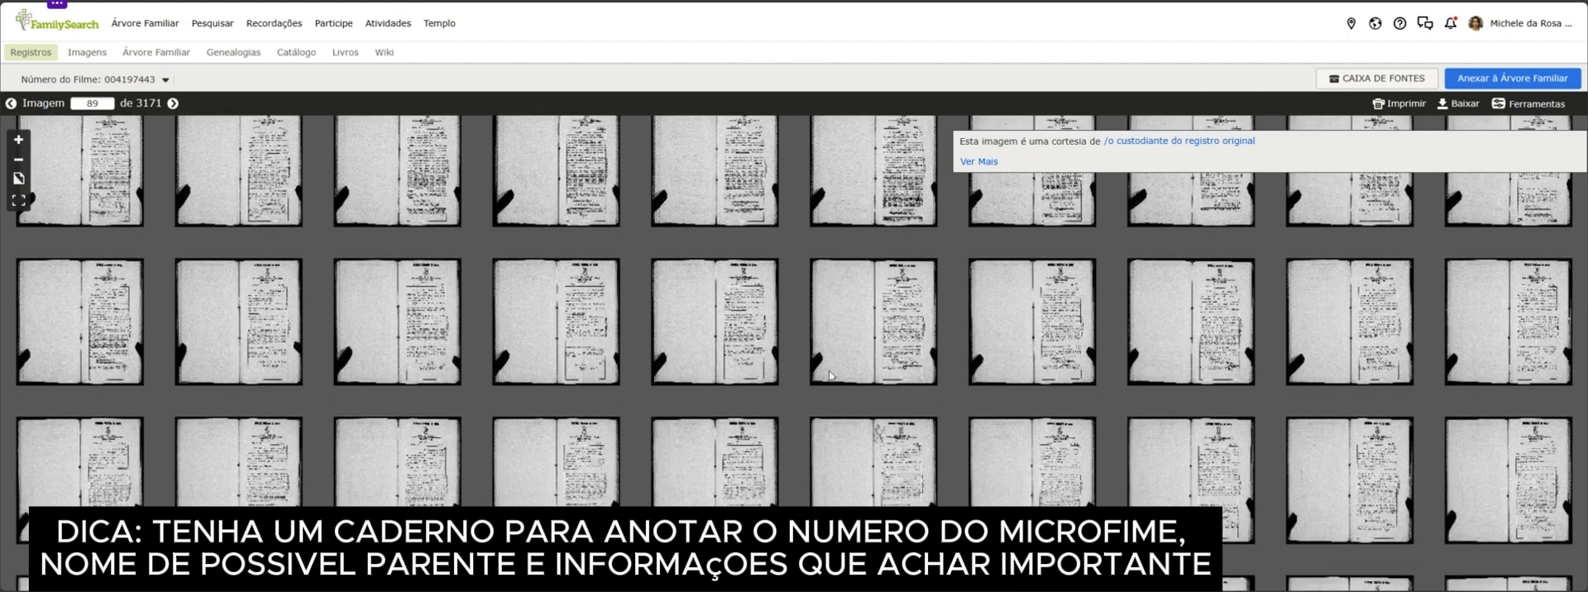
{"action": "scroll", "coordinate": [827, 361], "scroll_direction": "down", "scroll_amount": 3}
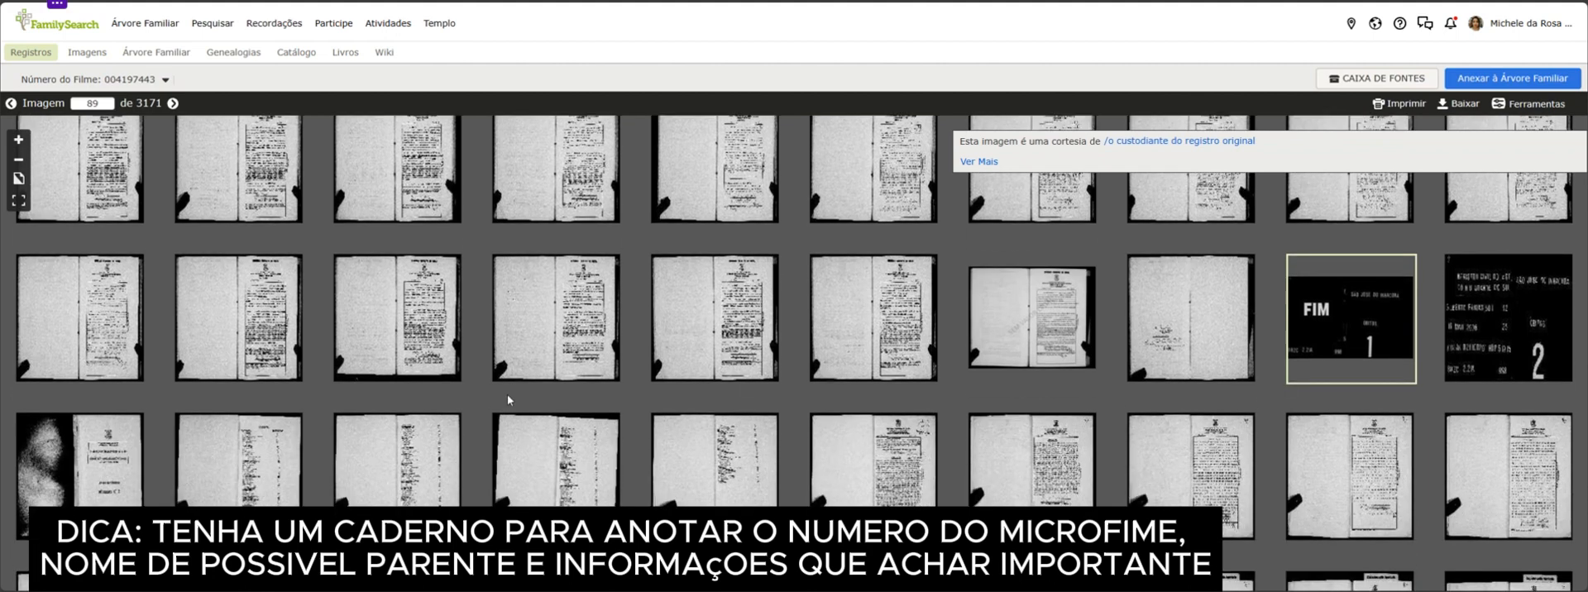
Open the second register's name index at image 92 and examine its names and folio numbers
{"action": "scroll", "coordinate": [138, 490], "scroll_direction": "down", "scroll_amount": 1}
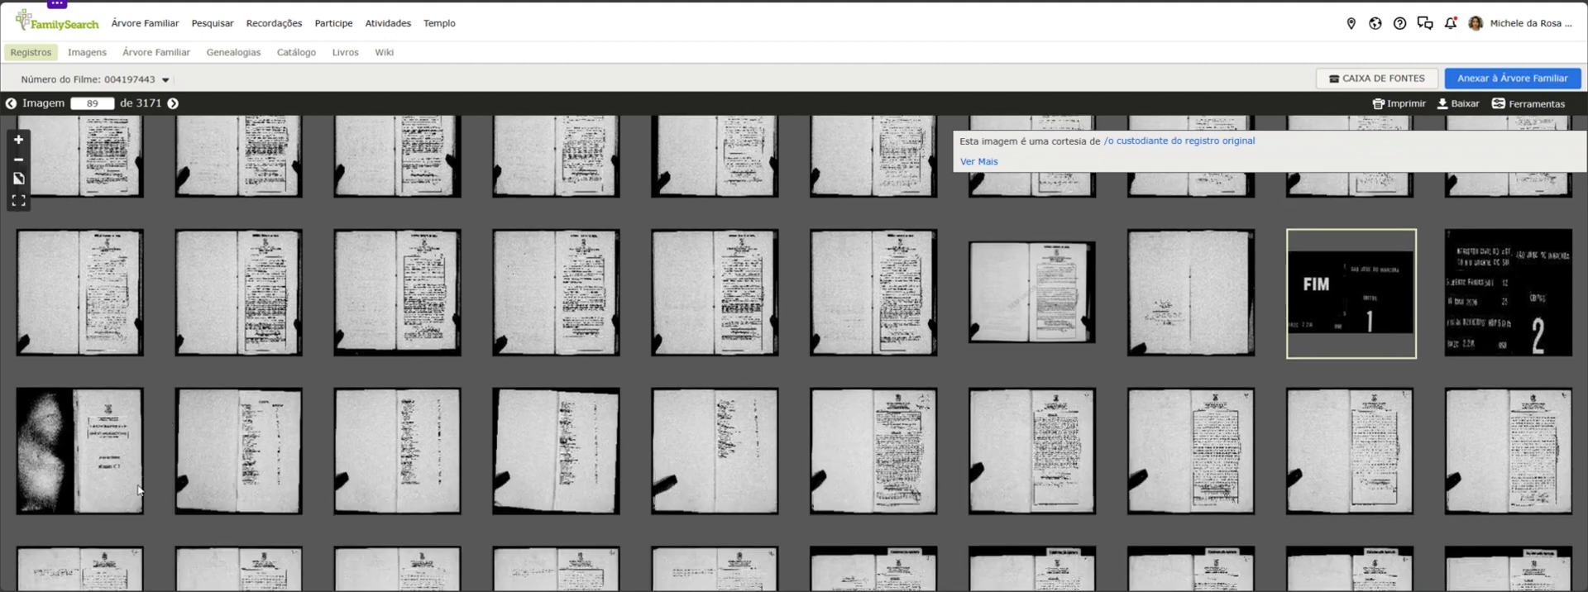
{"action": "left_click", "coordinate": [230, 444]}
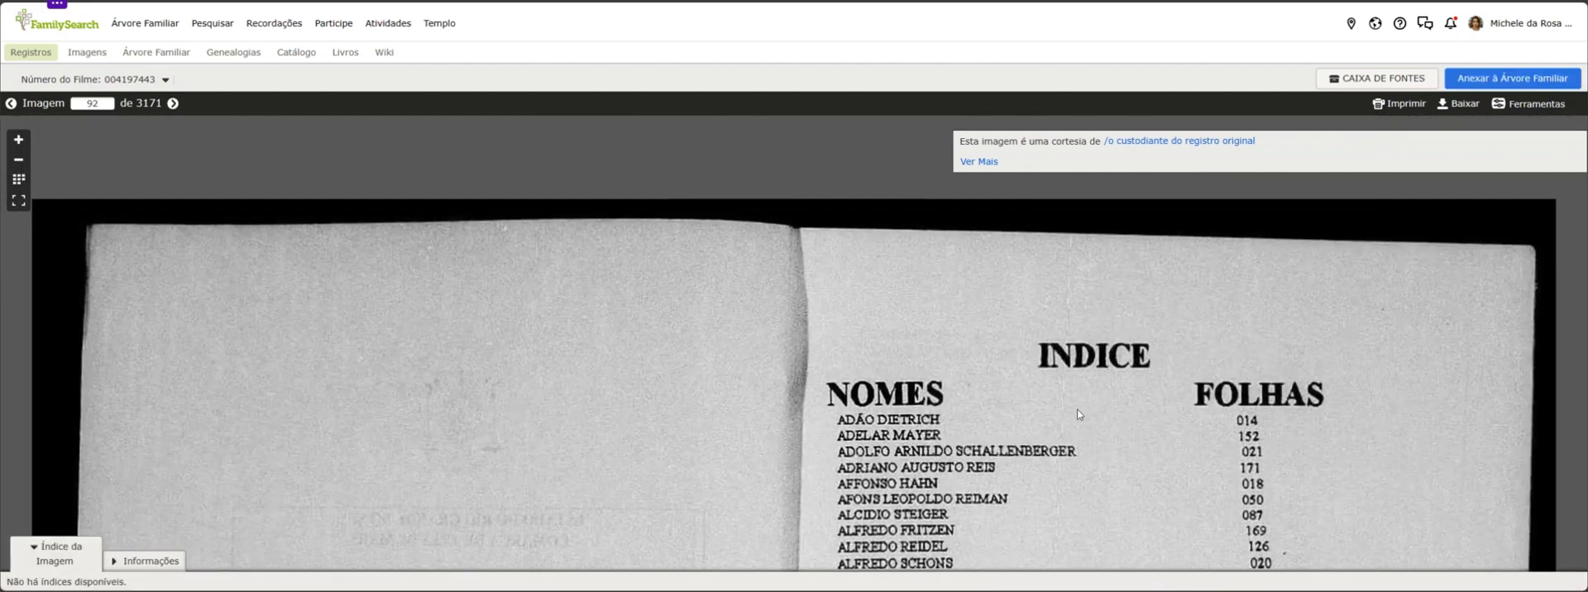
{"action": "left_click_drag", "start_coordinate": [1005, 453], "coordinate": [949, 322]}
{"action": "scroll", "coordinate": [948, 323], "scroll_direction": "down", "scroll_amount": 1}
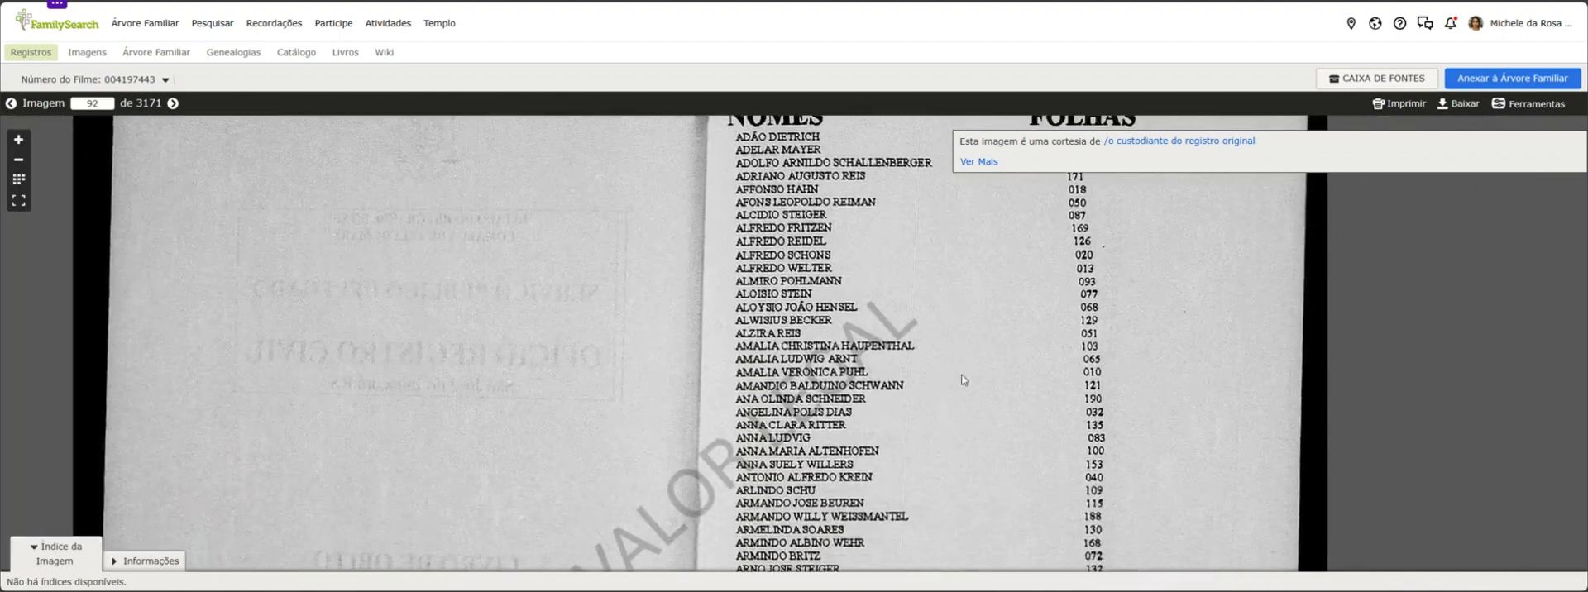
{"action": "scroll", "coordinate": [867, 316], "scroll_direction": "down", "scroll_amount": 1}
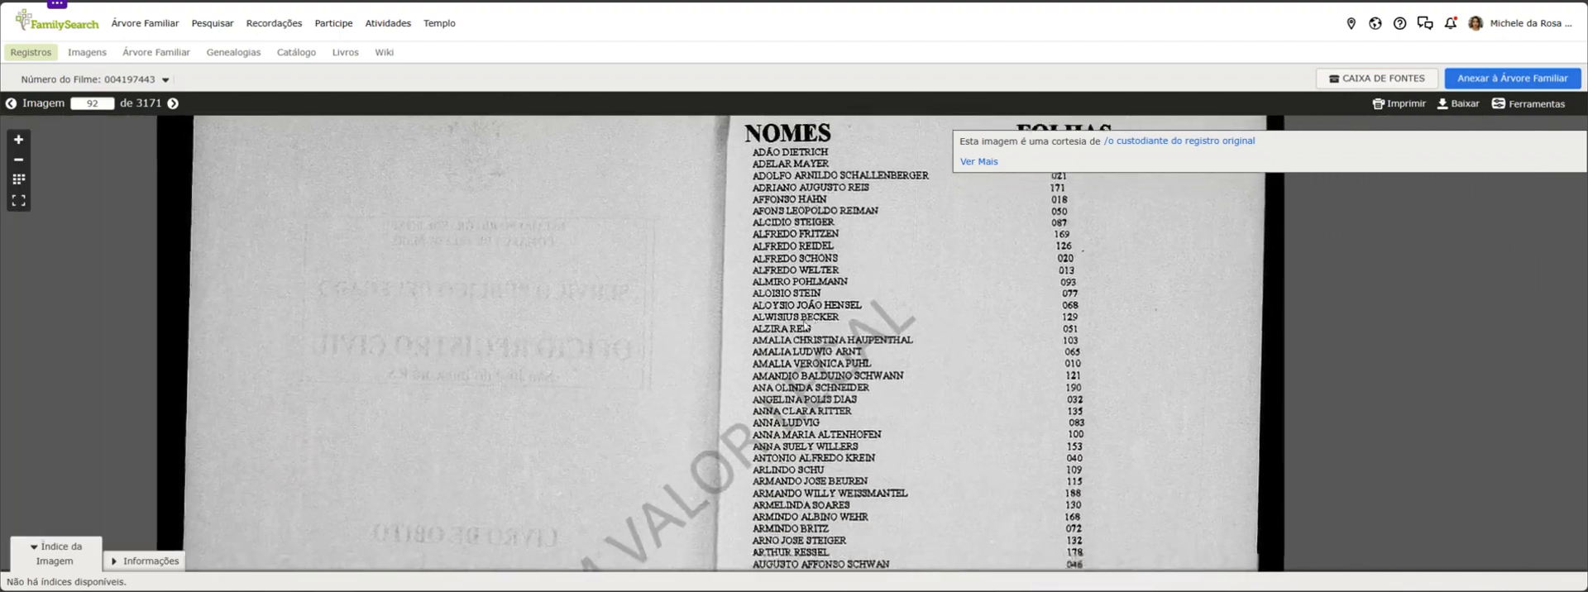
{"action": "left_click", "coordinate": [16, 162]}
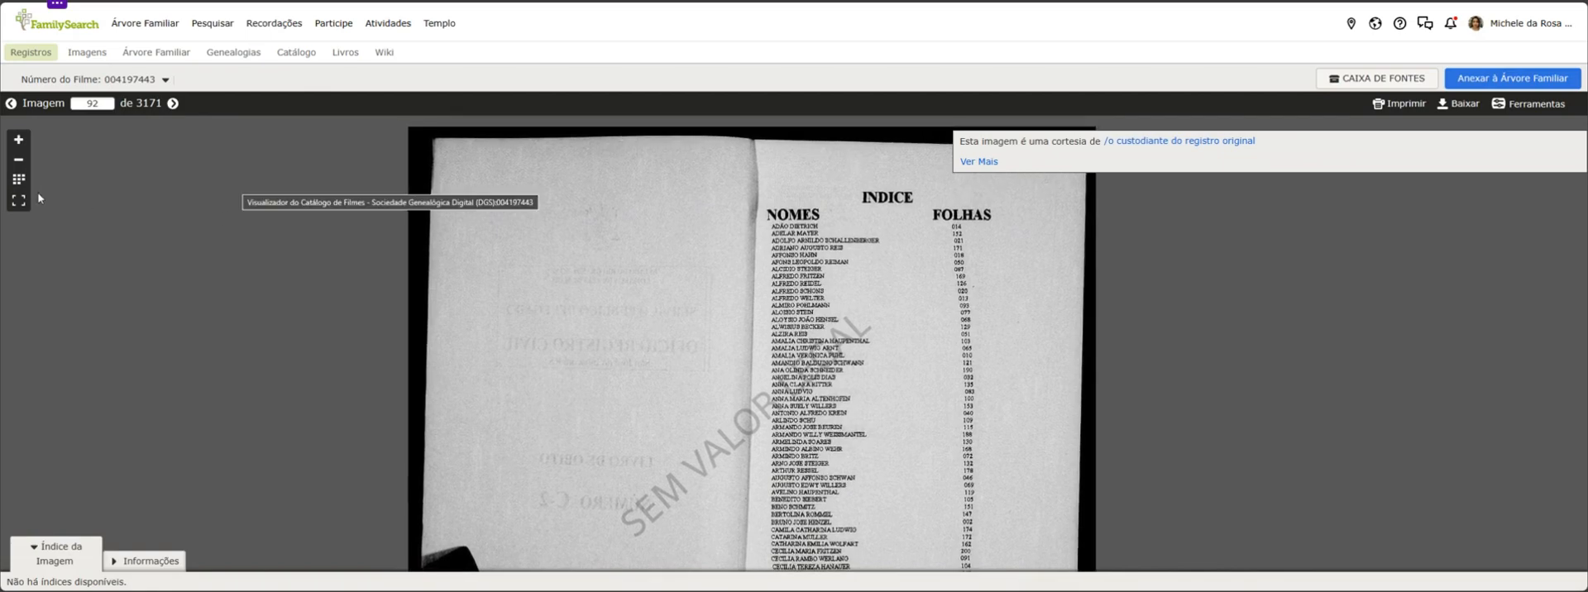
Open image 95, the last page of the name index, and read through to the final entries
{"action": "left_click", "coordinate": [20, 185]}
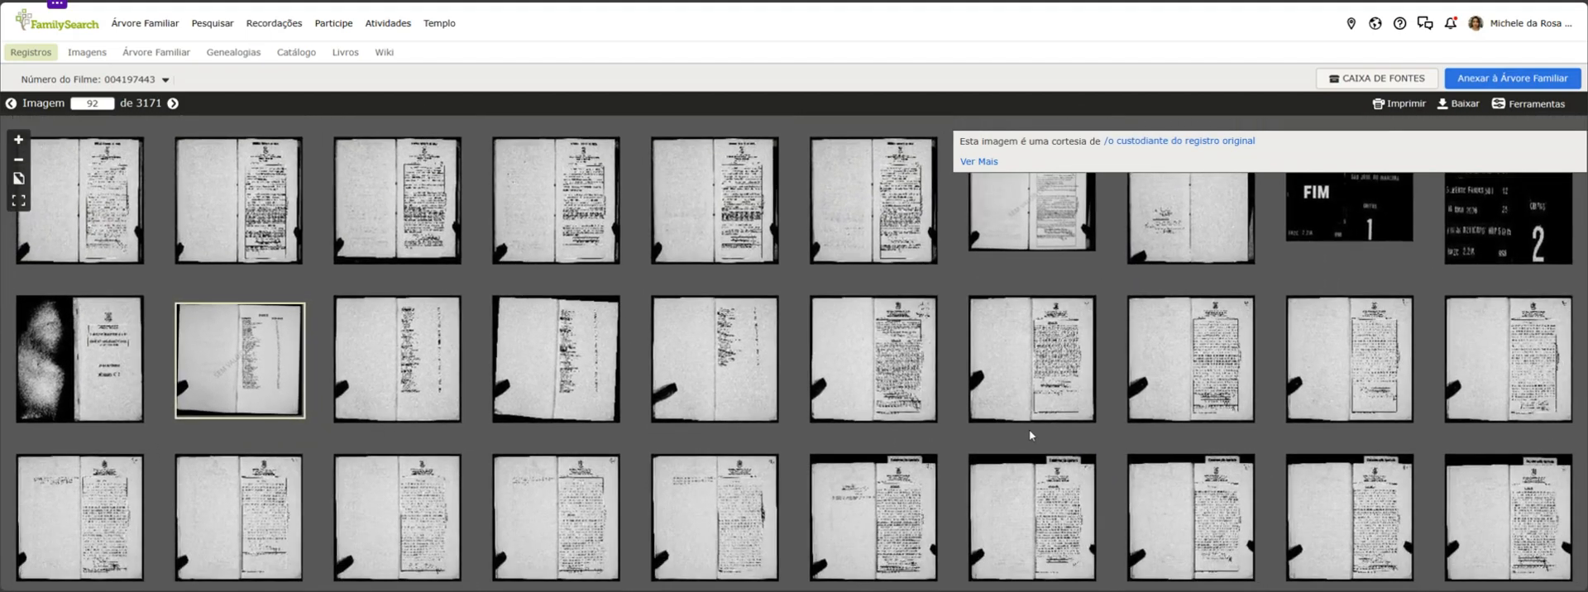
{"action": "left_click", "coordinate": [748, 357]}
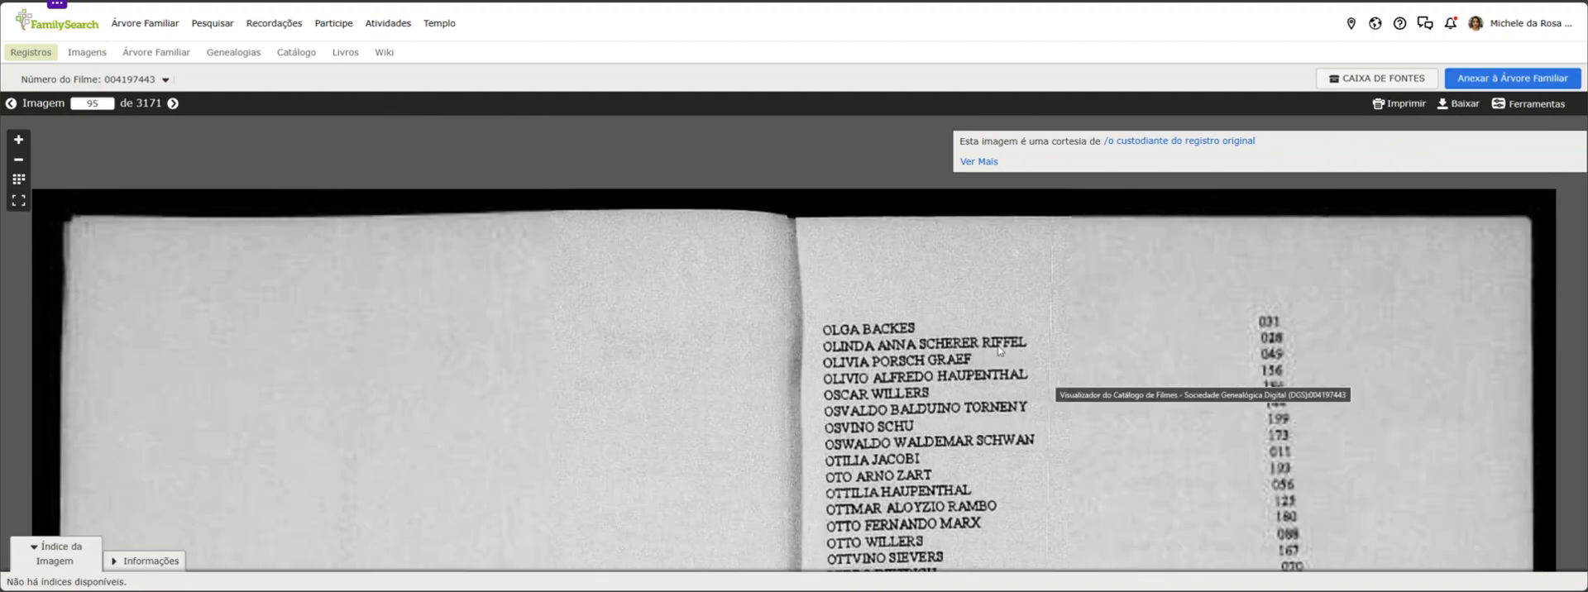
{"action": "scroll", "coordinate": [999, 351], "scroll_direction": "down", "scroll_amount": 1}
{"action": "left_click_drag", "start_coordinate": [1039, 463], "coordinate": [950, 301]}
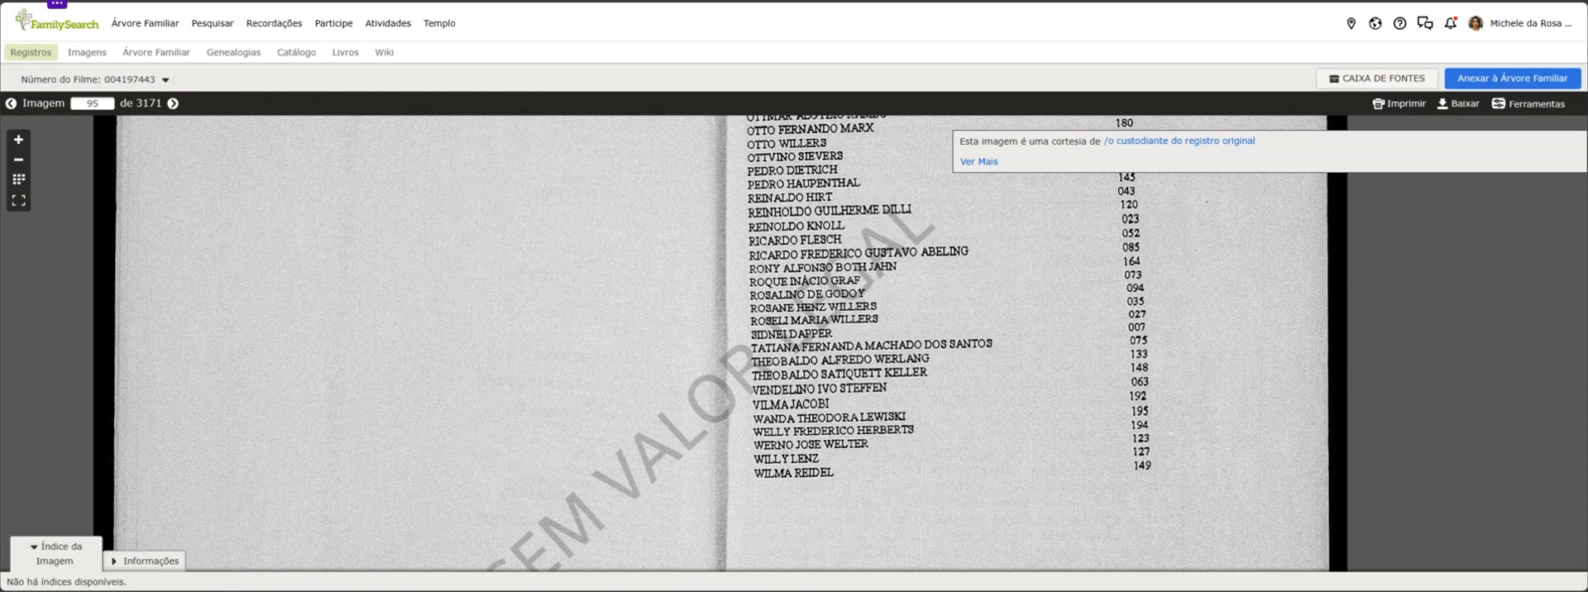
Return to the film's thumbnails and browse the register pages that follow the name index
{"action": "left_click", "coordinate": [19, 179]}
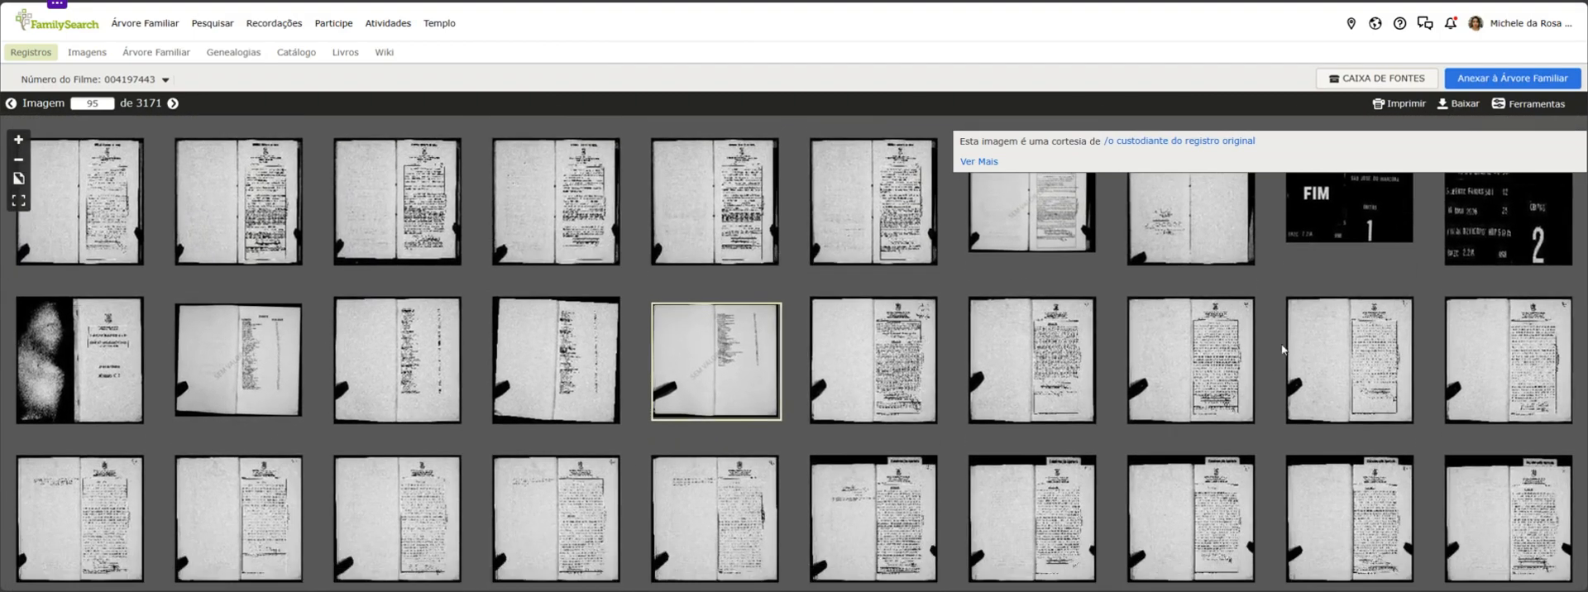
{"action": "scroll", "coordinate": [1282, 349], "scroll_direction": "down", "scroll_amount": 3}
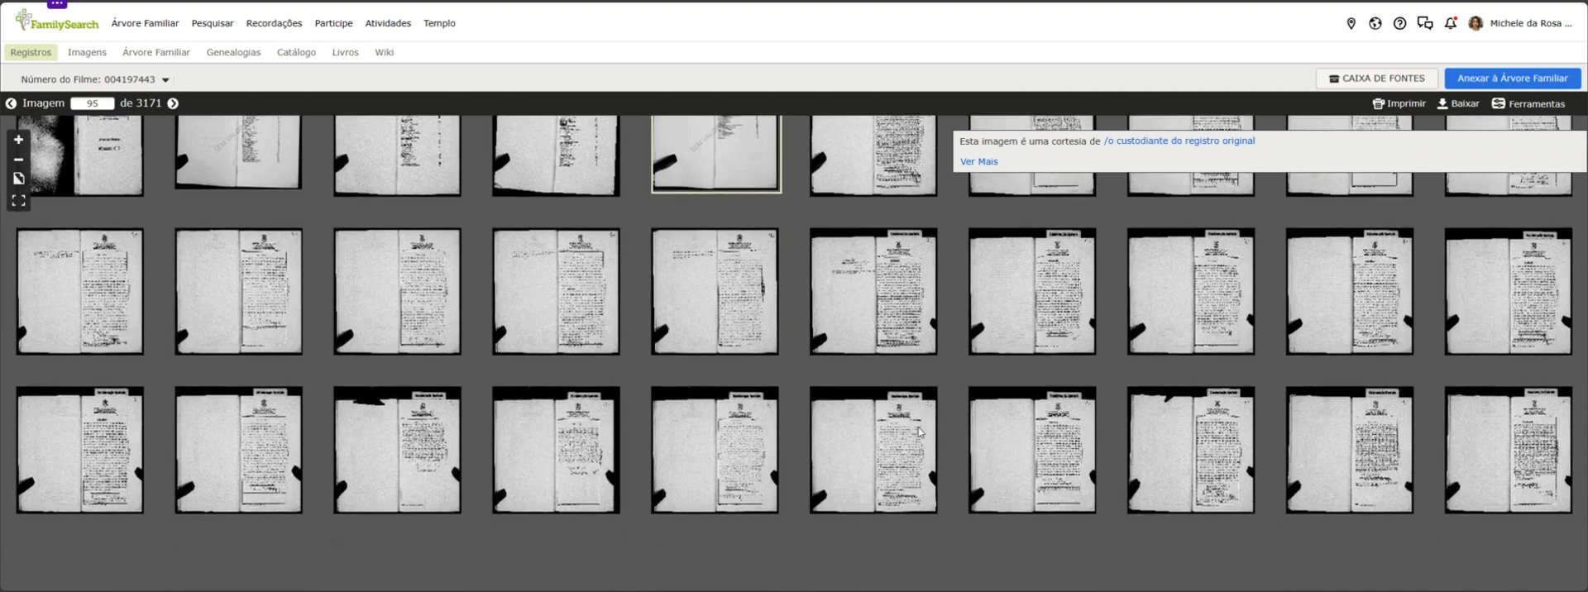
{"action": "scroll", "coordinate": [920, 431], "scroll_direction": "down", "scroll_amount": 5}
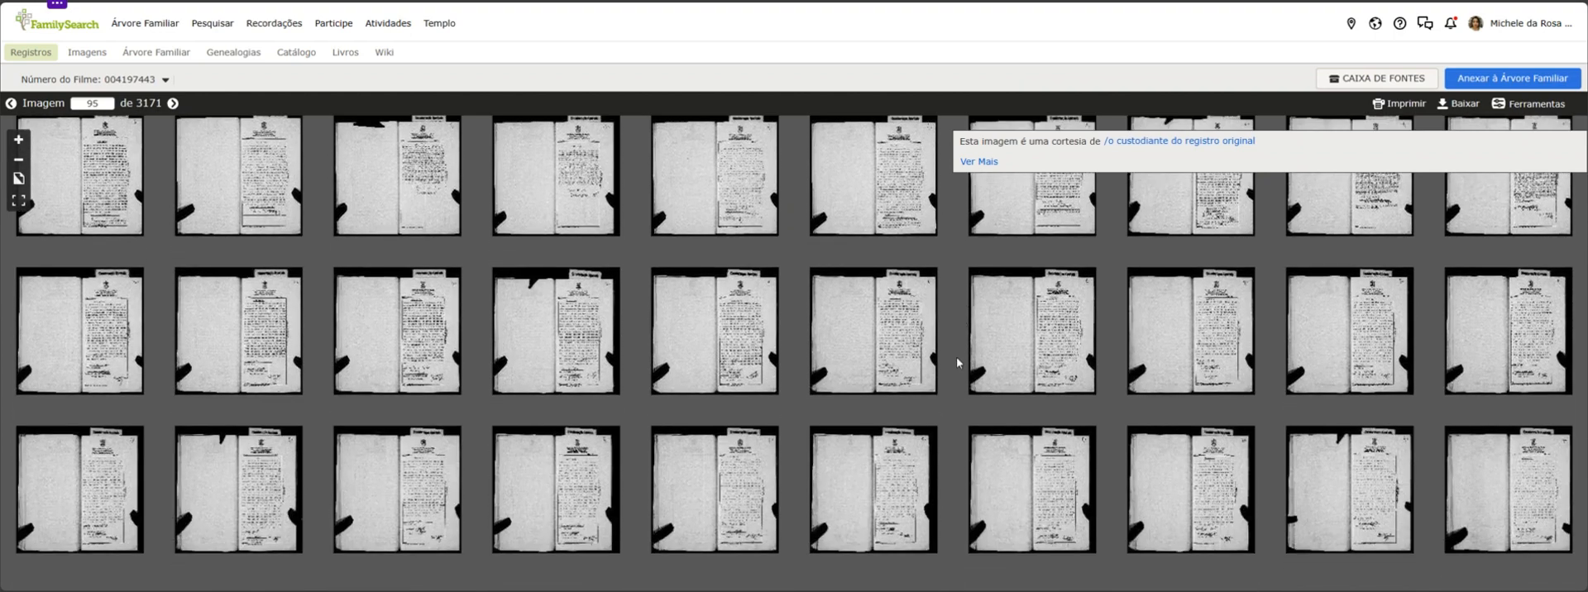
{"action": "scroll", "coordinate": [956, 362], "scroll_direction": "down", "scroll_amount": 5}
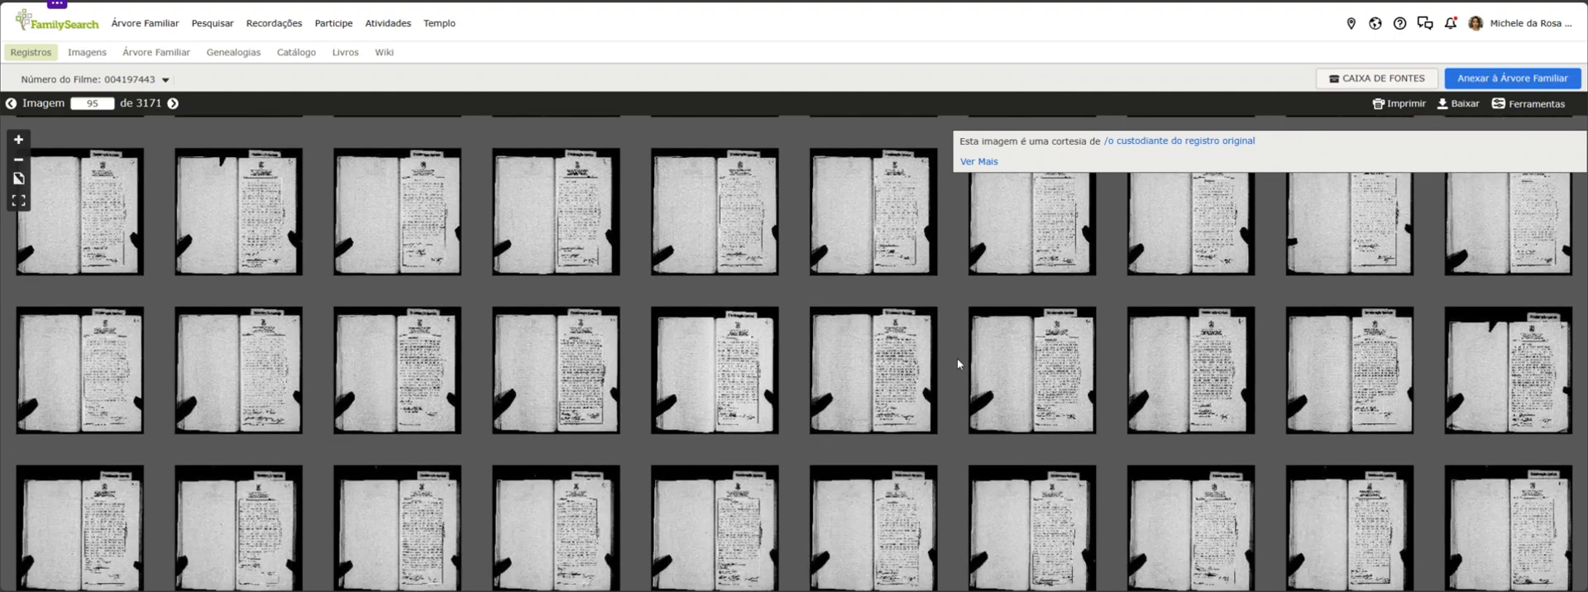
{"action": "scroll", "coordinate": [957, 362], "scroll_direction": "down", "scroll_amount": 5}
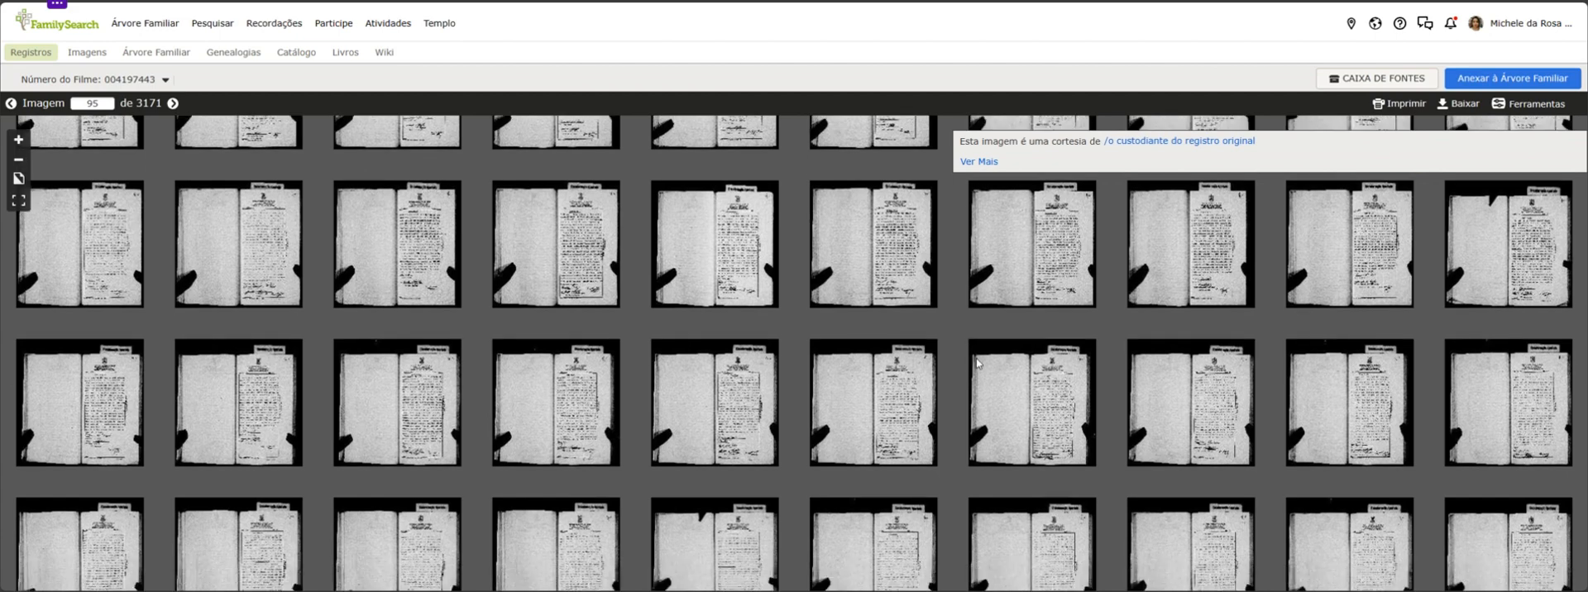
{"action": "scroll", "coordinate": [962, 430], "scroll_direction": "down", "scroll_amount": 4}
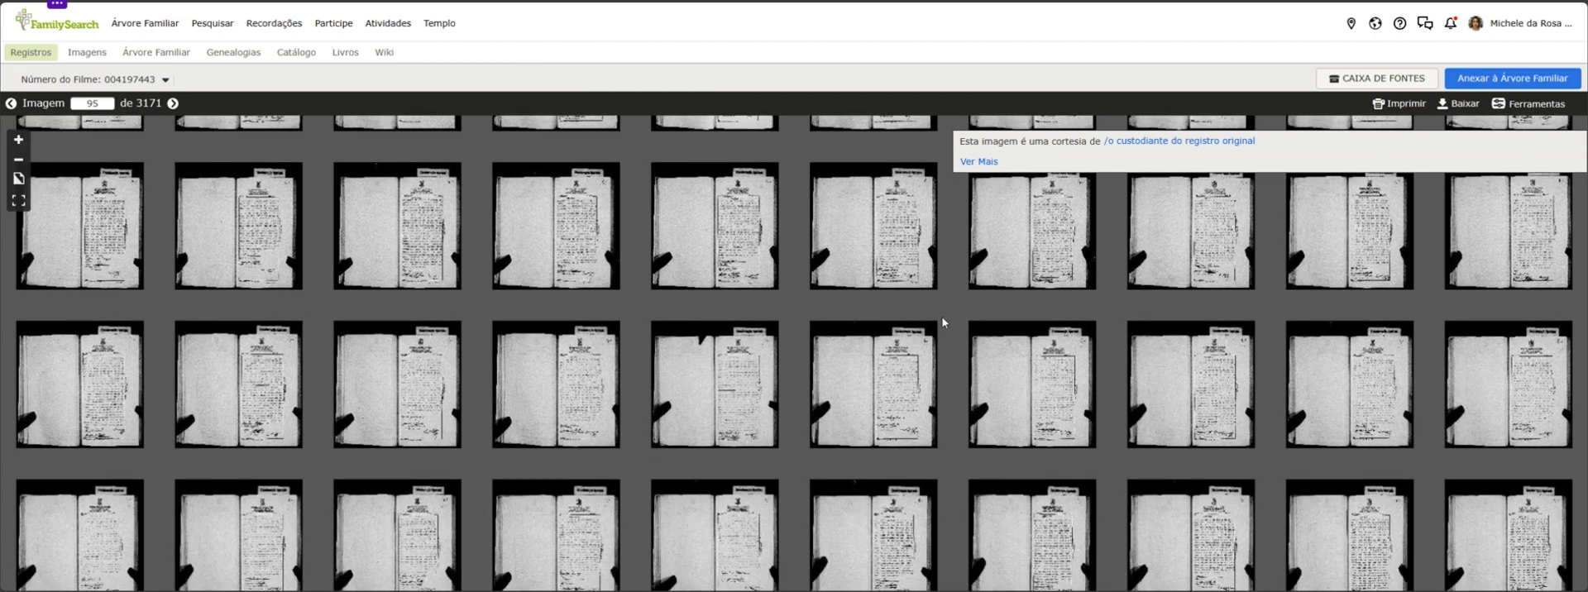
{"action": "scroll", "coordinate": [942, 322], "scroll_direction": "down", "scroll_amount": 3}
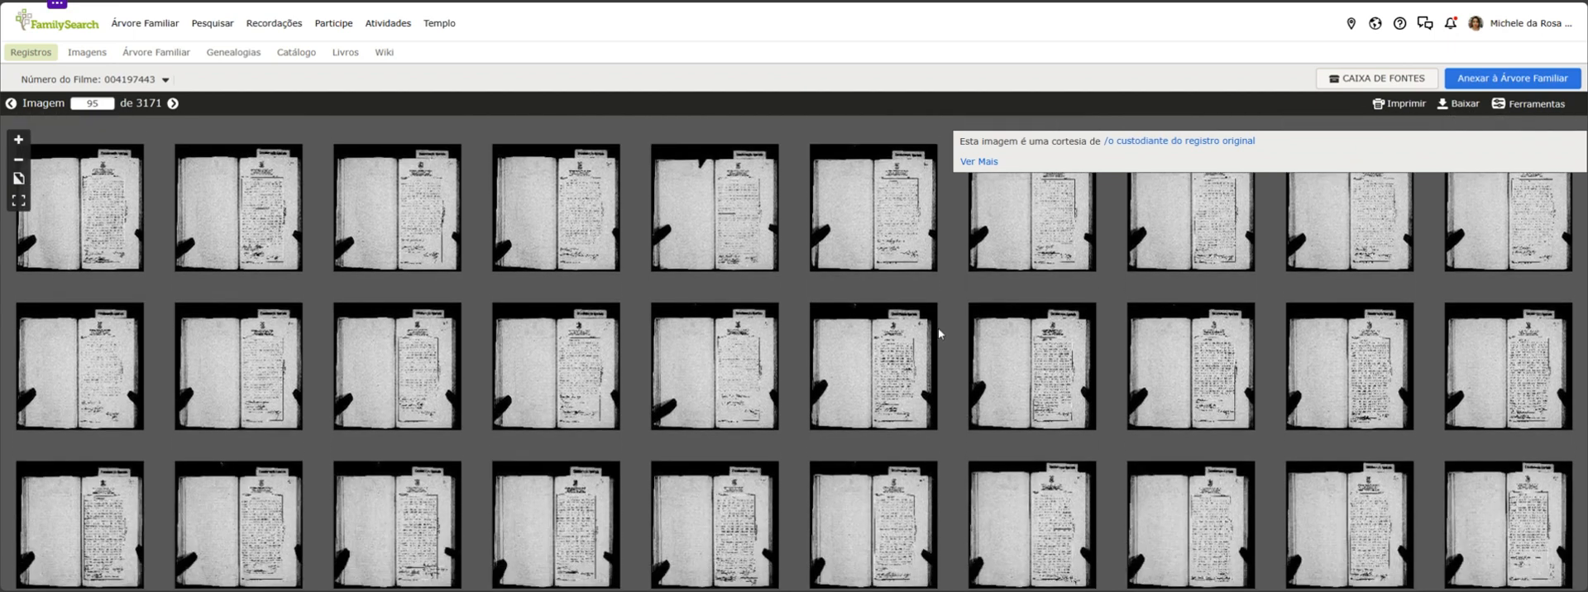
{"action": "scroll", "coordinate": [933, 335], "scroll_direction": "down", "scroll_amount": 3}
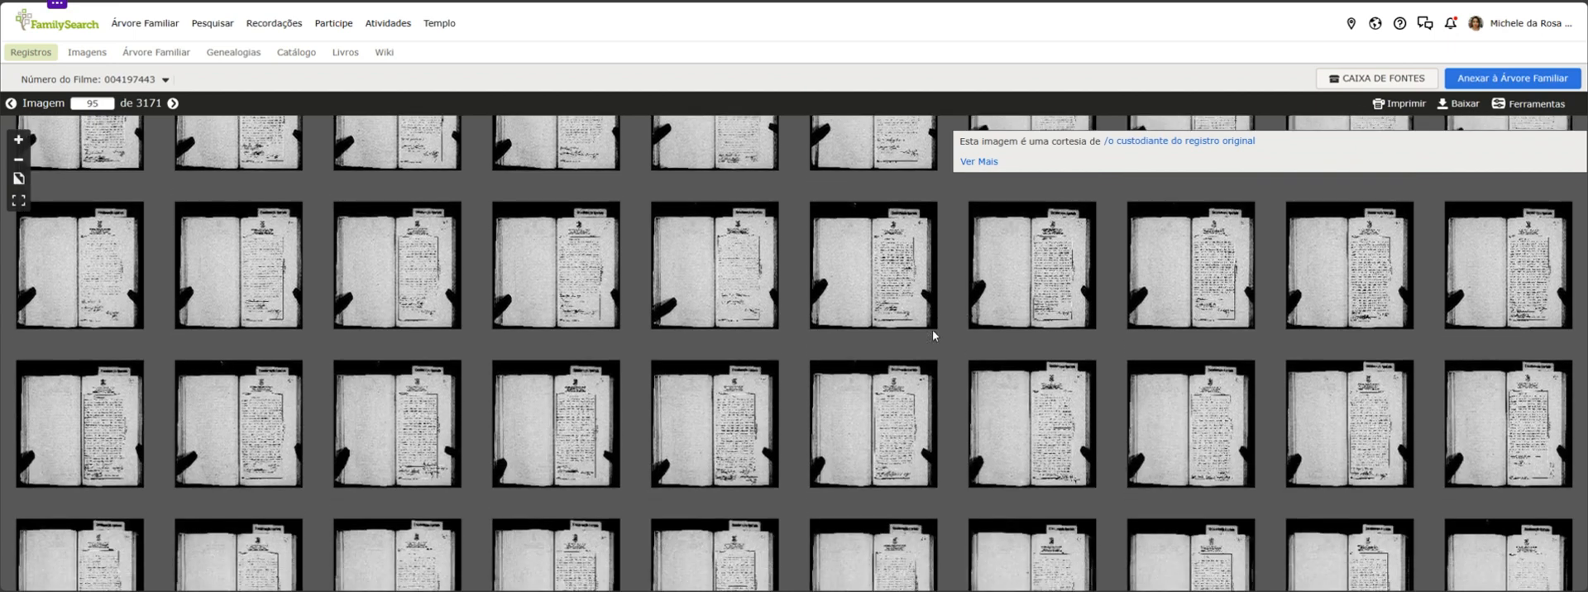
{"action": "scroll", "coordinate": [932, 339], "scroll_direction": "down", "scroll_amount": 3}
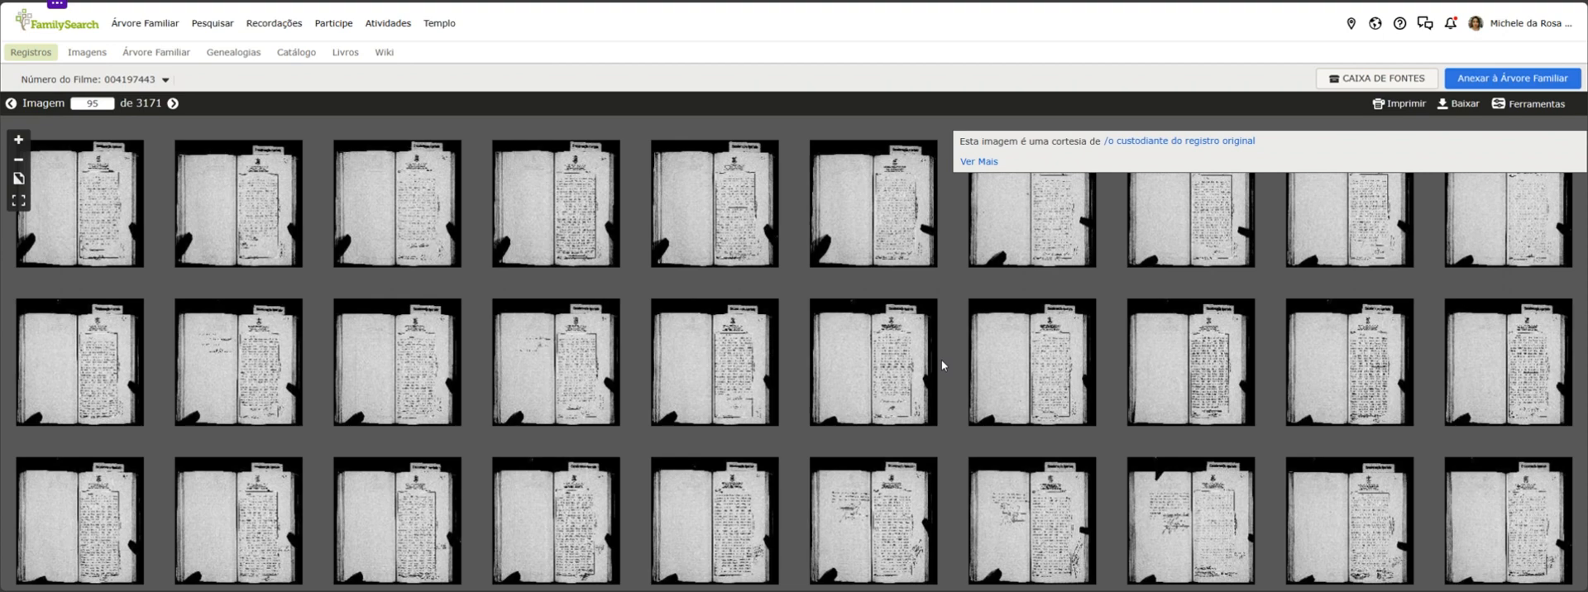
{"action": "scroll", "coordinate": [632, 242], "scroll_direction": "down", "scroll_amount": 3}
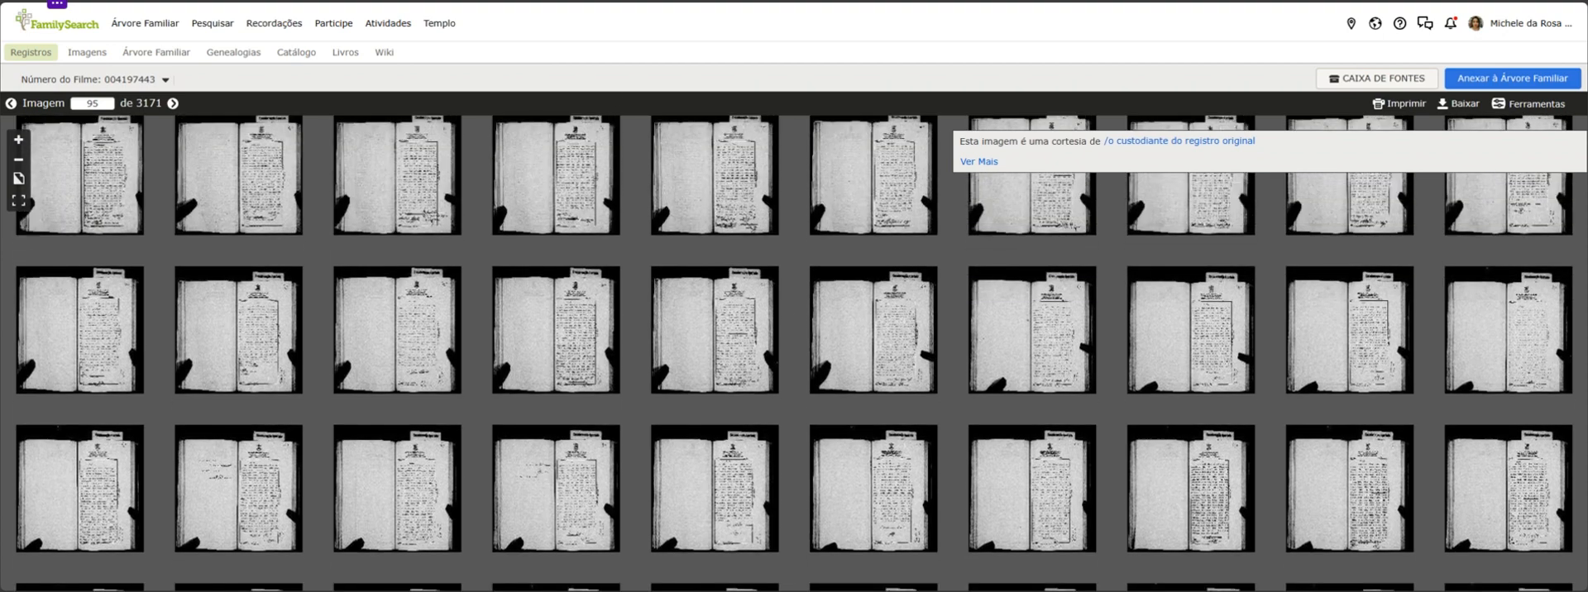
{"action": "scroll", "coordinate": [521, 263], "scroll_direction": "down", "scroll_amount": 5}
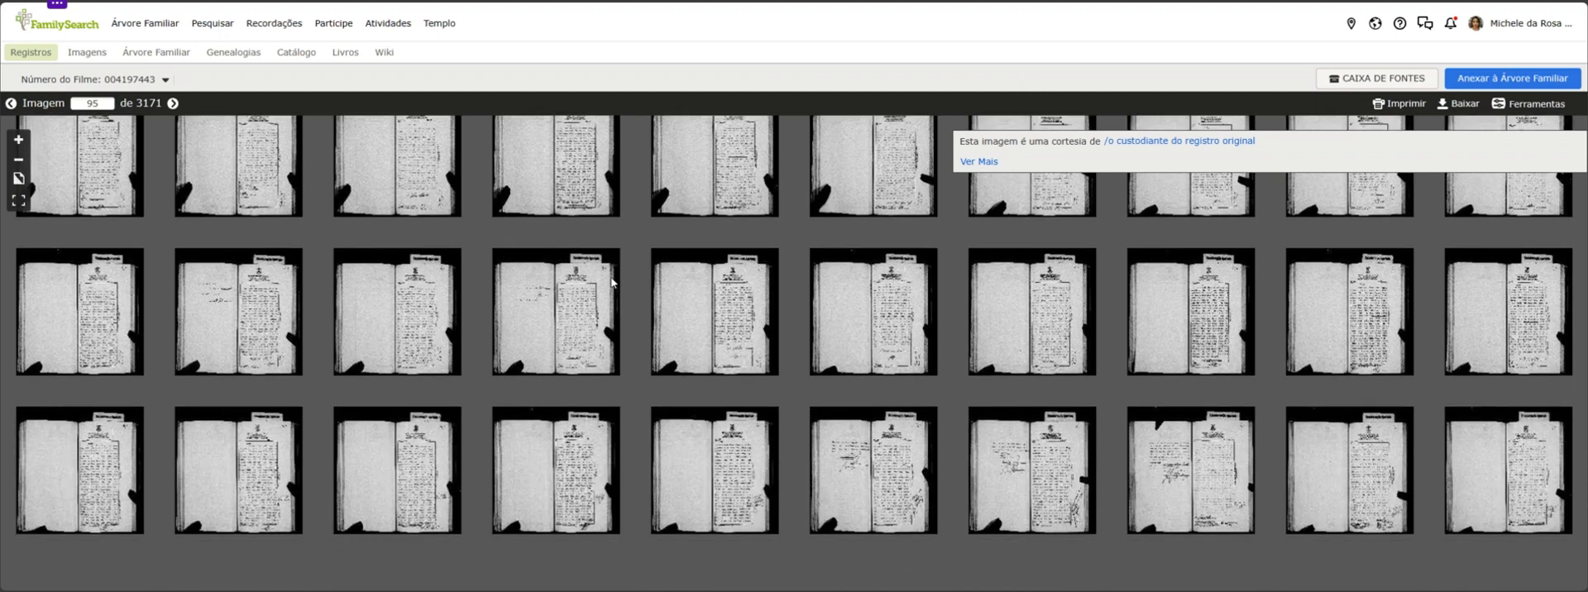
{"action": "scroll", "coordinate": [629, 251], "scroll_direction": "down", "scroll_amount": 5}
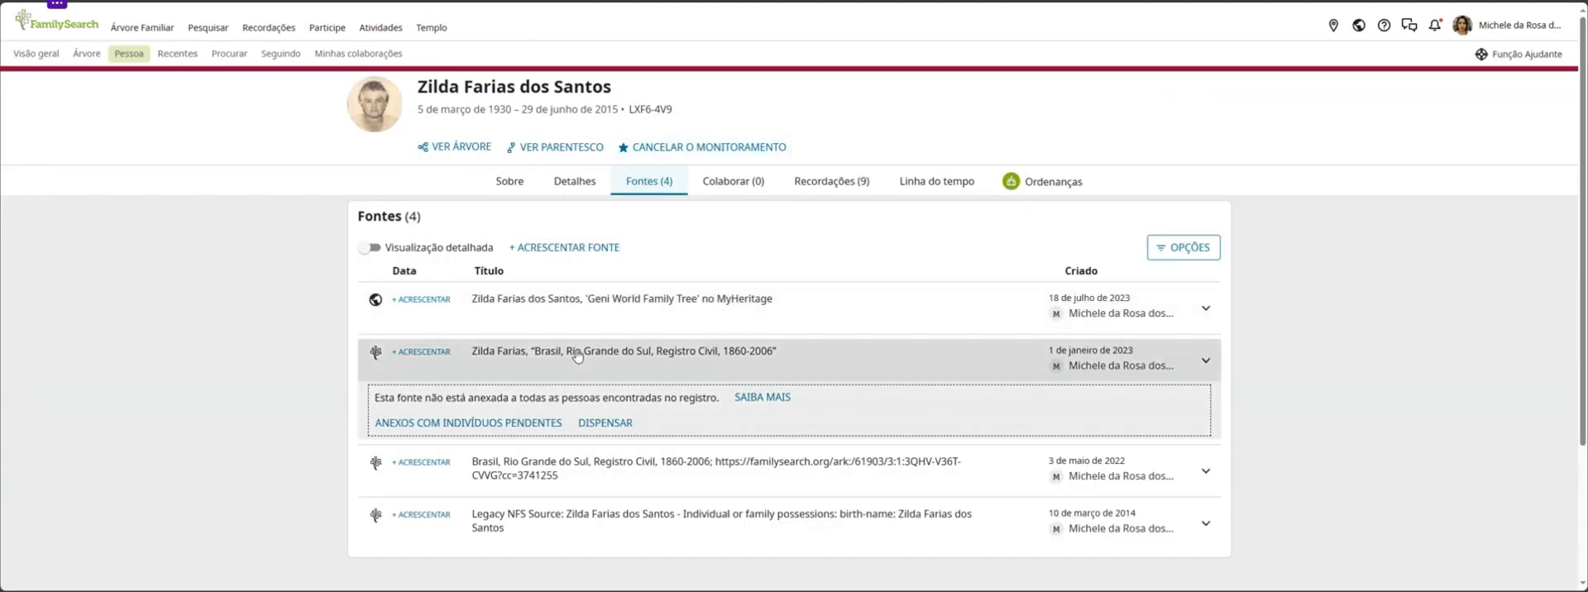
On the ancestor's sources page, expand the Legacy NFS source and the "Brasil, Rio Grande do Sul, Registro Civil, 1860-2006" source with the record link
{"action": "left_click", "coordinate": [589, 517]}
{"action": "scroll", "coordinate": [612, 477], "scroll_direction": "down", "scroll_amount": 4}
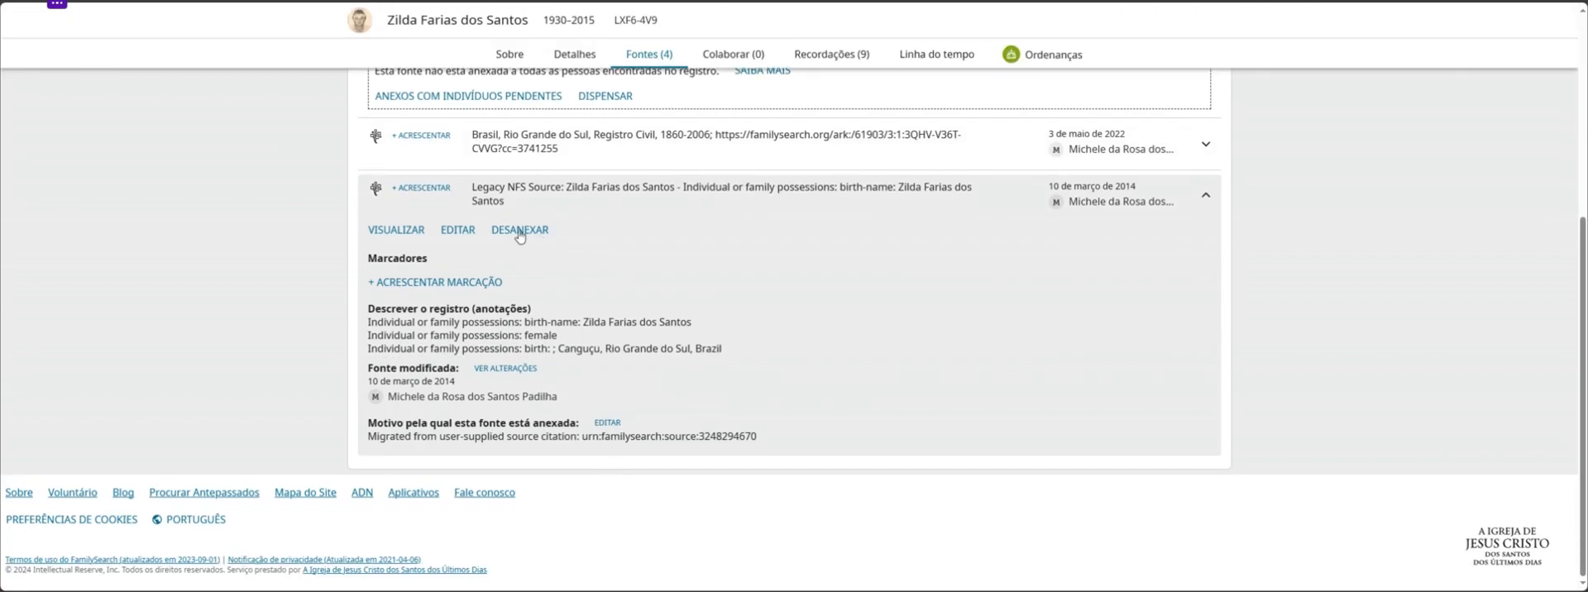
{"action": "left_click", "coordinate": [529, 145]}
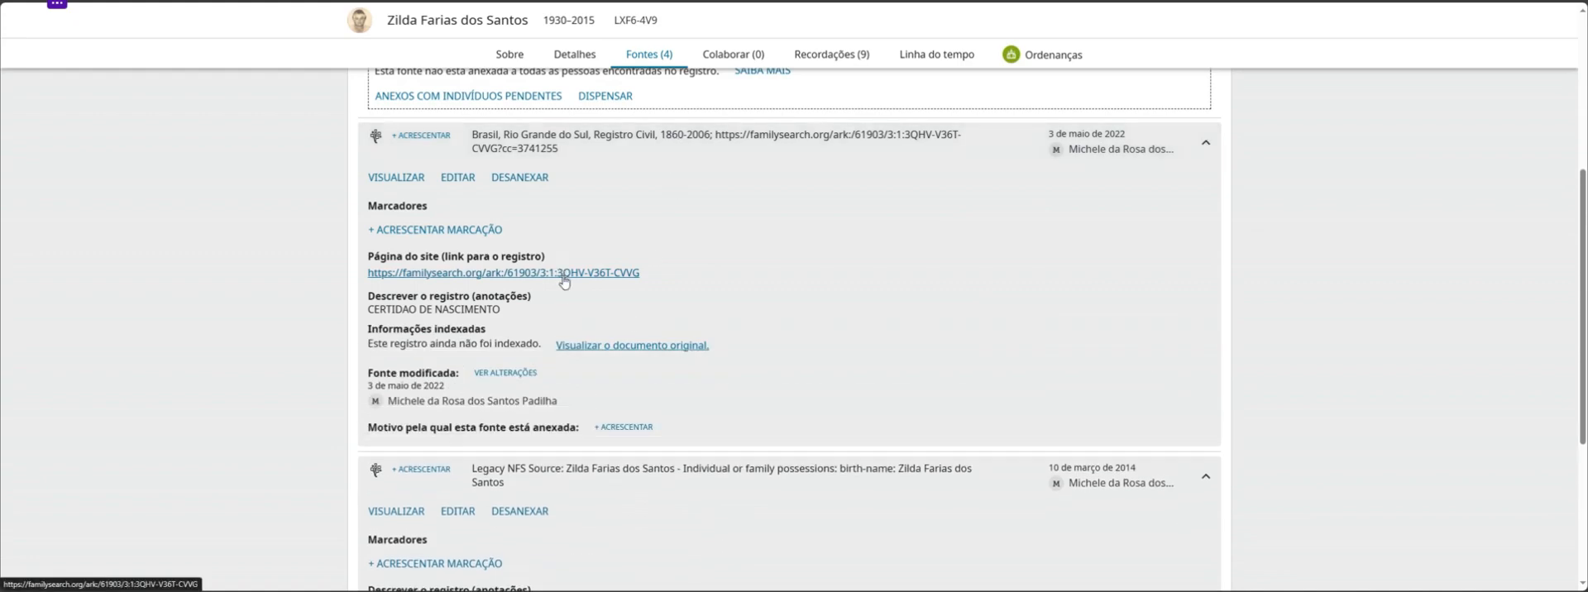
Open the record linked in the "Brasil, Rio Grande do Sul, Registro Civil, 1860-2006" source and examine the birth certificate's heading and opening lines
{"action": "left_click", "coordinate": [563, 274]}
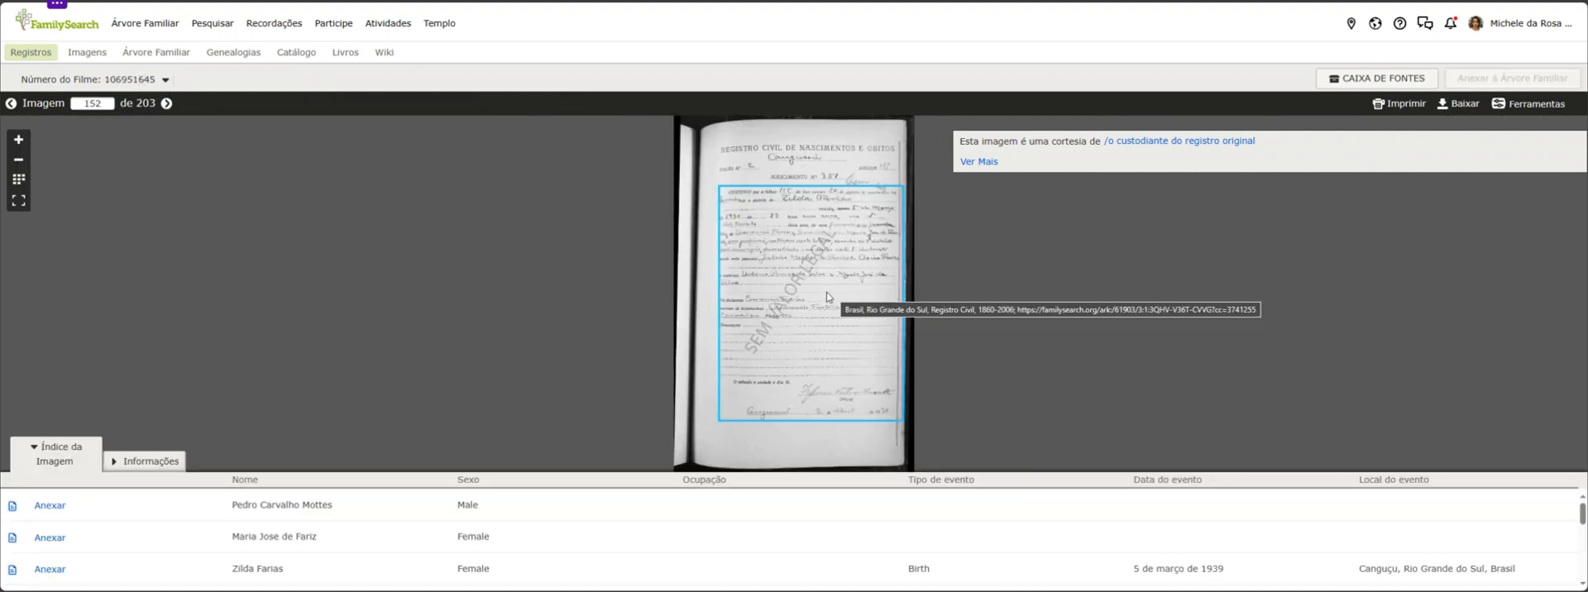
{"action": "scroll", "coordinate": [773, 263], "scroll_direction": "up", "scroll_amount": 2}
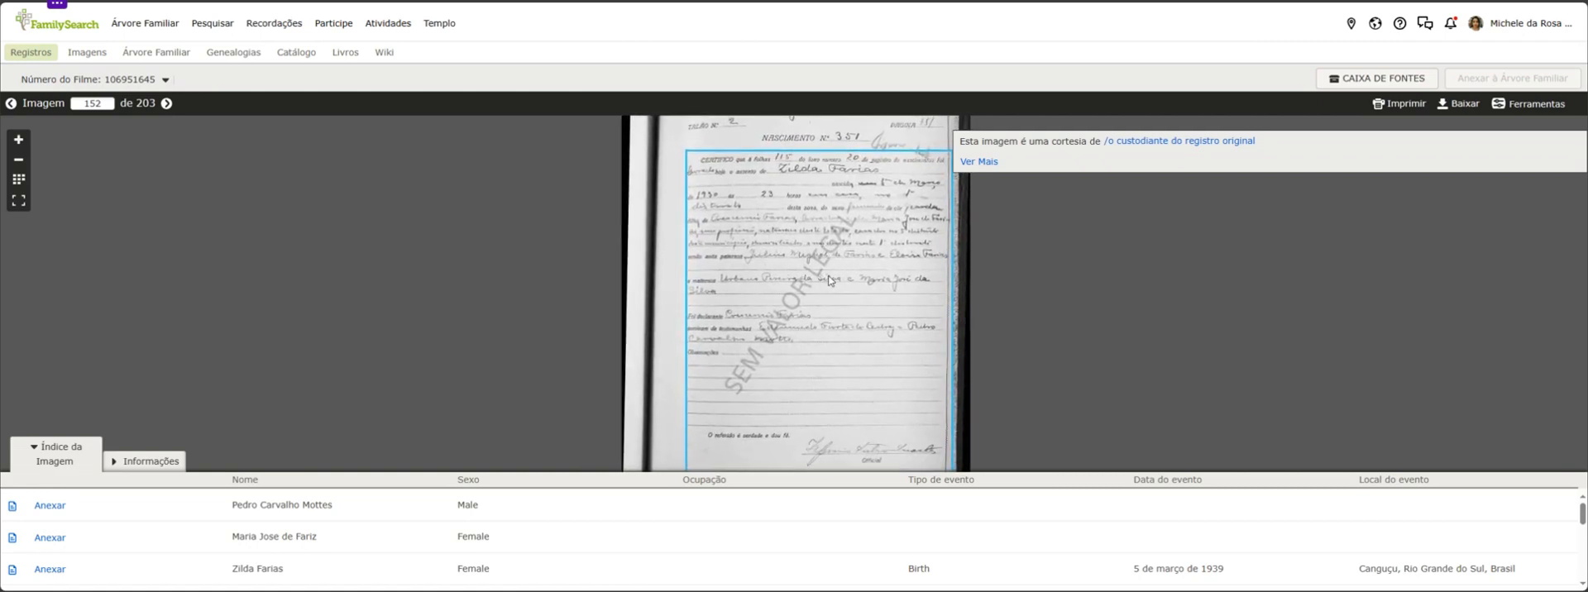
{"action": "left_click_drag", "start_coordinate": [805, 207], "coordinate": [767, 257]}
{"action": "scroll", "coordinate": [747, 341], "scroll_direction": "up", "scroll_amount": 2}
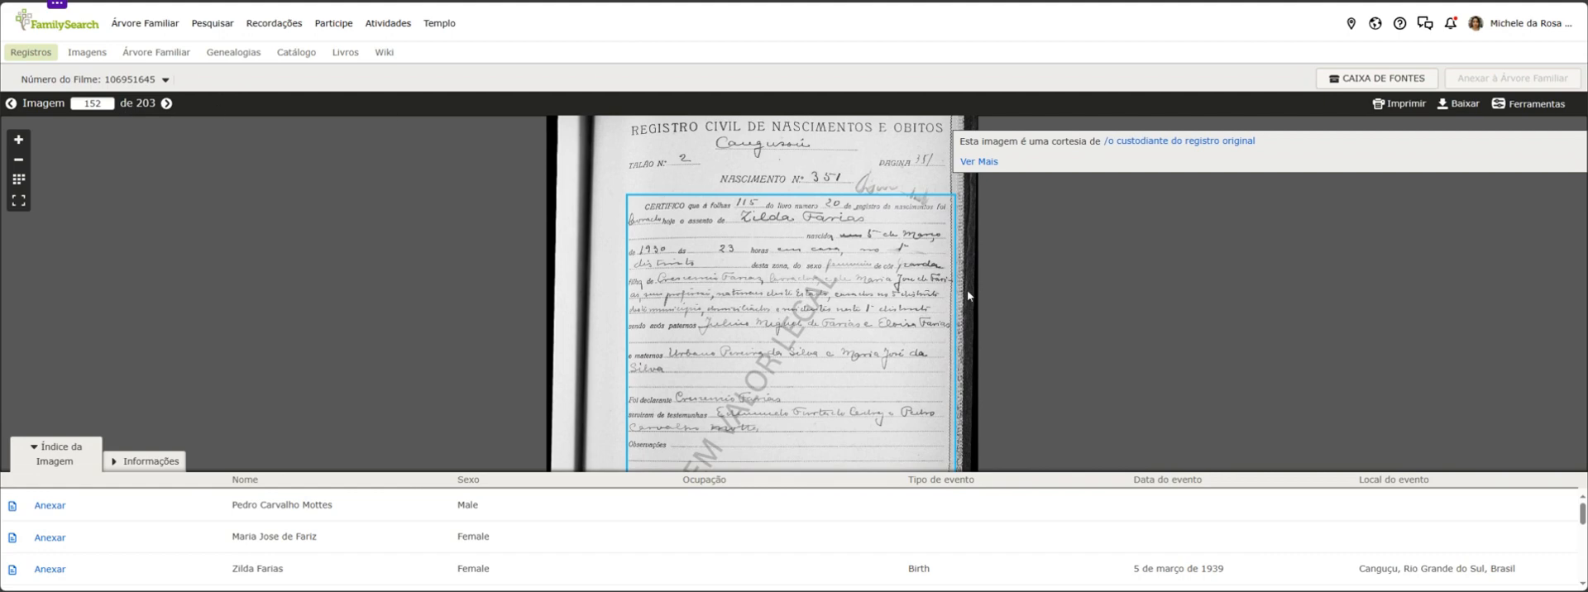
{"action": "scroll", "coordinate": [678, 266], "scroll_direction": "up", "scroll_amount": 2}
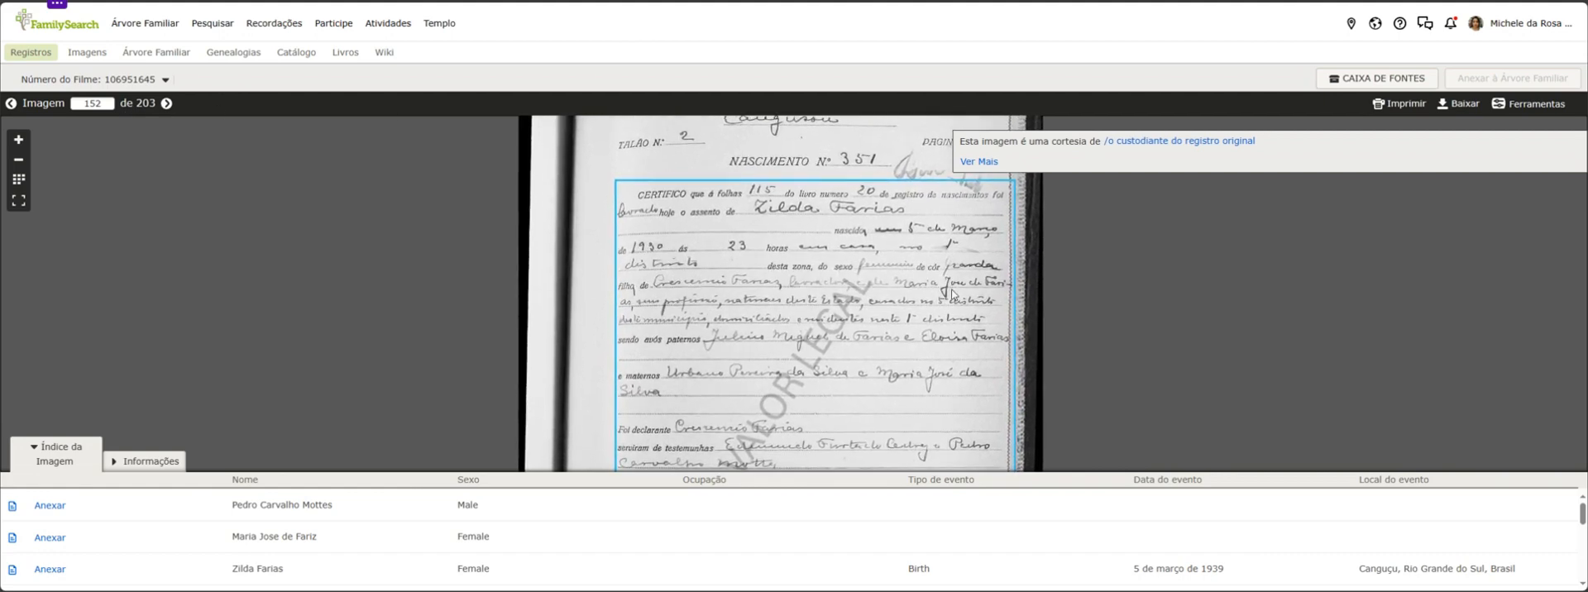
{"action": "left_click_drag", "start_coordinate": [820, 242], "coordinate": [794, 311]}
{"action": "scroll", "coordinate": [808, 286], "scroll_direction": "up", "scroll_amount": 2}
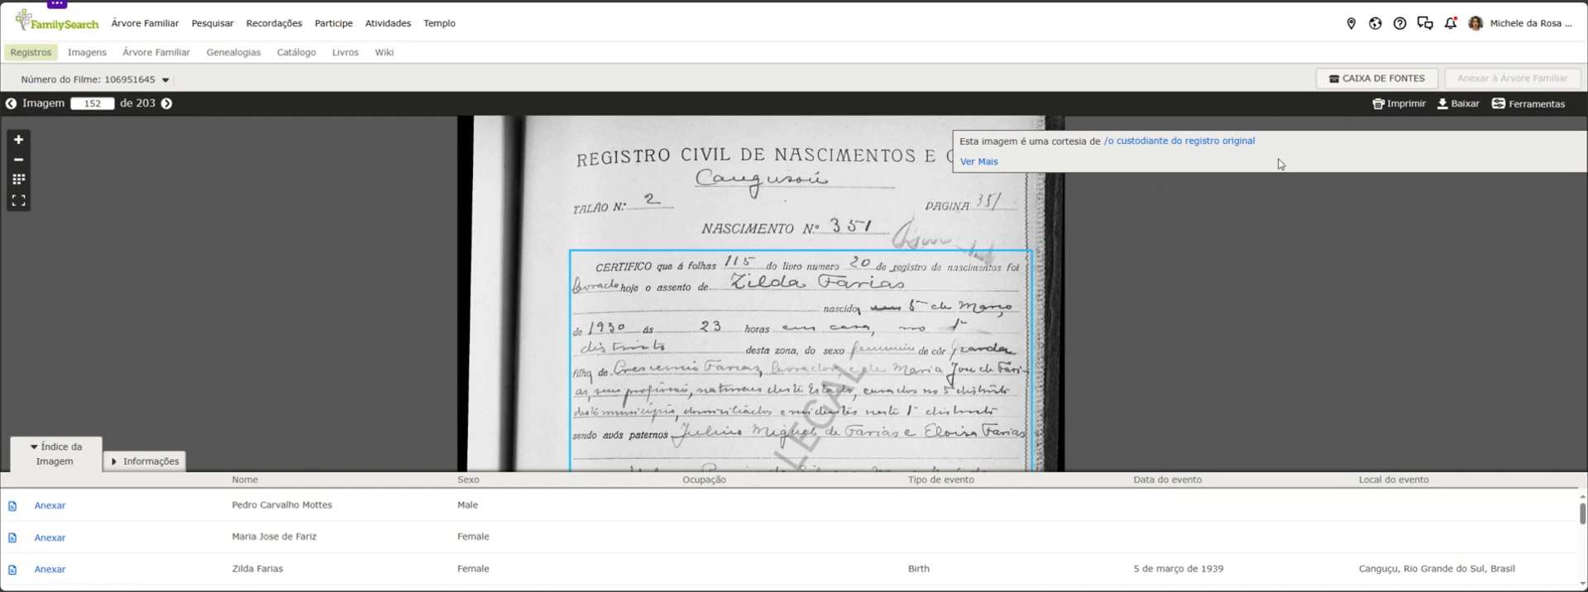
Read the certificate's folio and book references, the child's name, and the date, time and place of birth
{"action": "scroll", "coordinate": [942, 297], "scroll_direction": "down", "scroll_amount": 2}
{"action": "left_click_drag", "start_coordinate": [878, 398], "coordinate": [889, 298]}
{"action": "scroll", "coordinate": [797, 242], "scroll_direction": "up", "scroll_amount": 3}
{"action": "left_click_drag", "start_coordinate": [798, 242], "coordinate": [766, 301]}
{"action": "left_click_drag", "start_coordinate": [966, 306], "coordinate": [927, 303]}
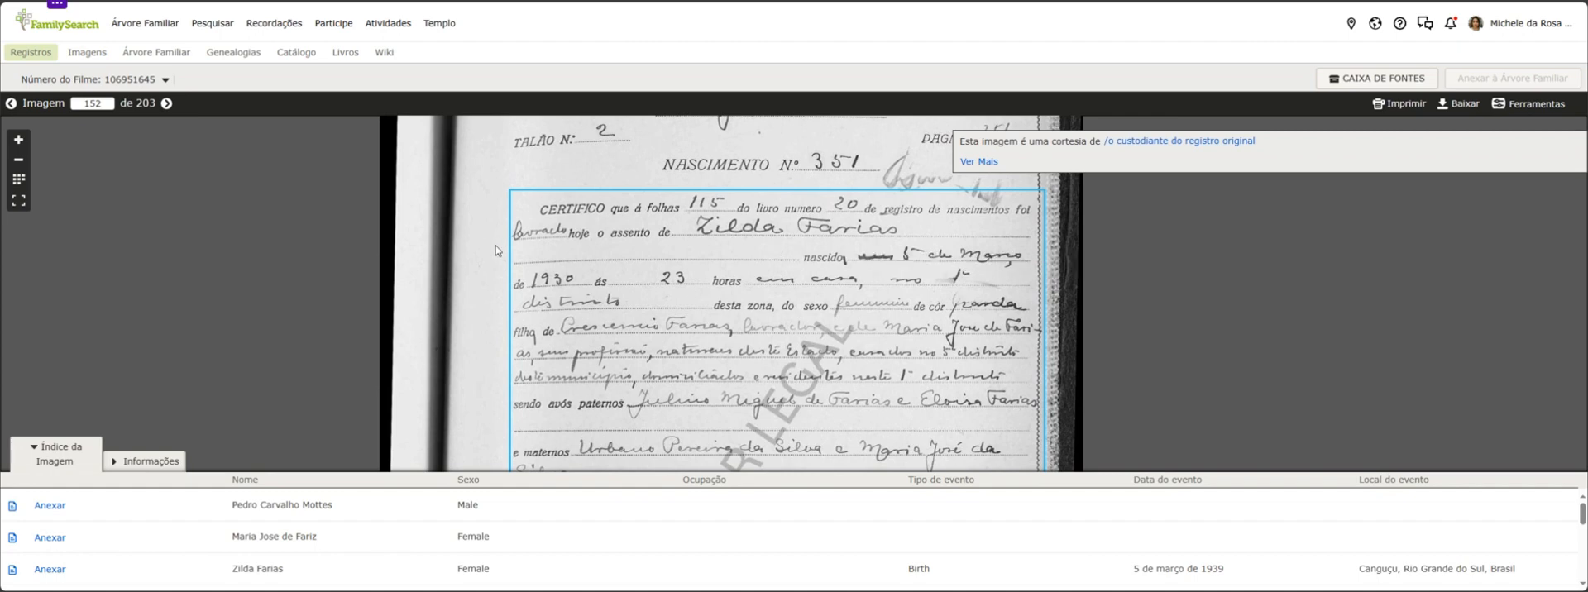
{"action": "left_click_drag", "start_coordinate": [939, 215], "coordinate": [916, 237]}
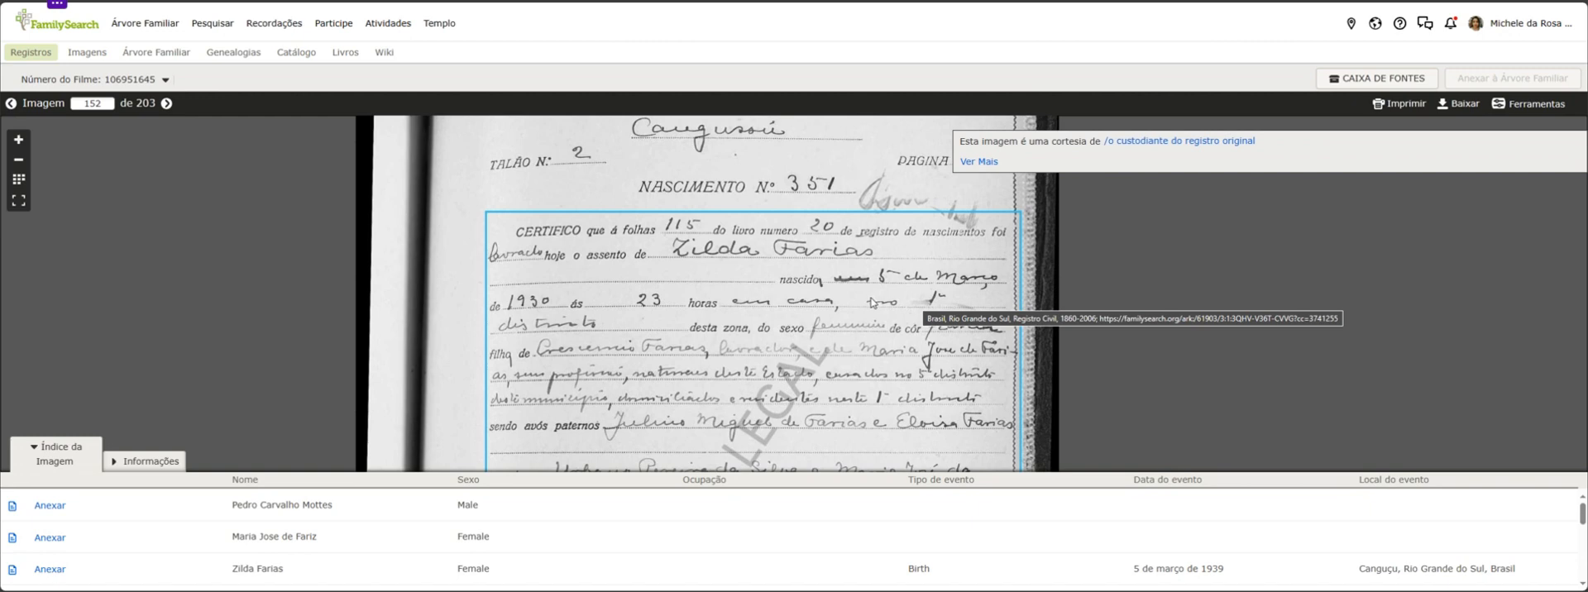
{"action": "left_click_drag", "start_coordinate": [848, 335], "coordinate": [845, 314]}
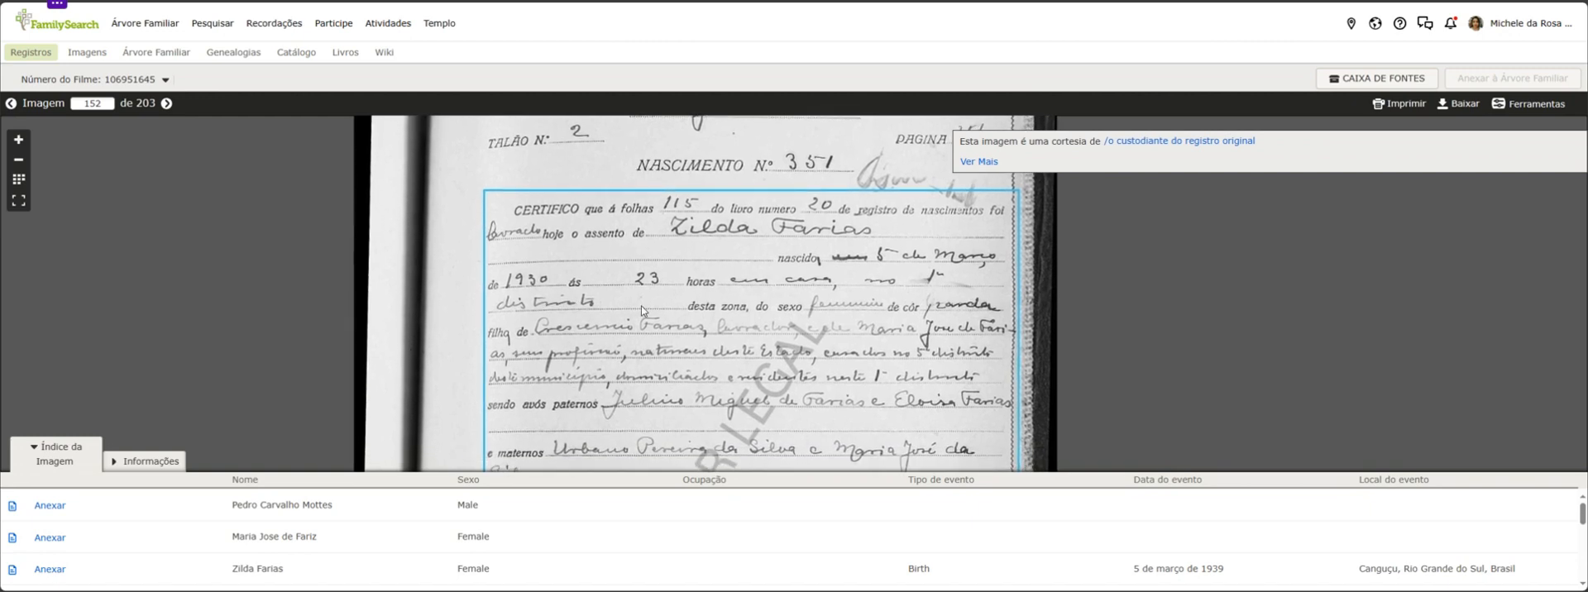
{"action": "left_click_drag", "start_coordinate": [802, 325], "coordinate": [788, 325]}
{"action": "scroll", "coordinate": [788, 325], "scroll_direction": "up", "scroll_amount": 2}
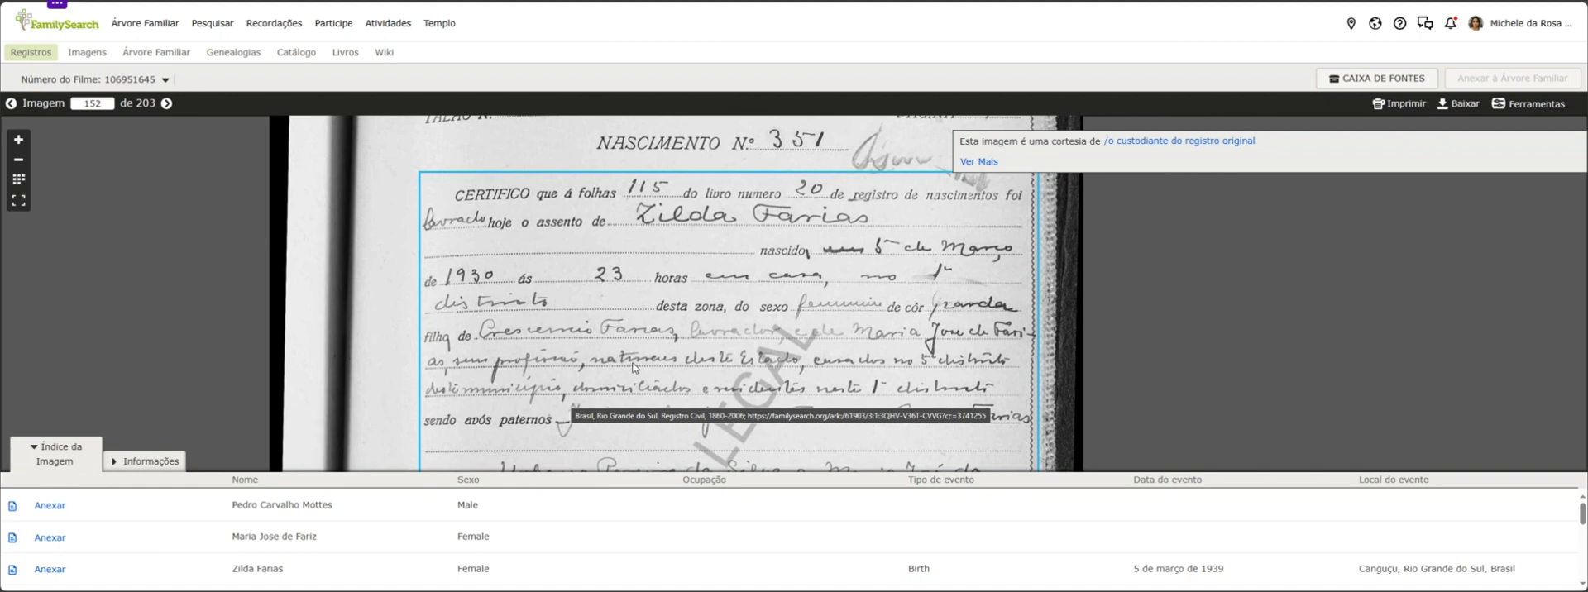
Examine the certificate's lines on the parents, their origin and residence, and the paternal and maternal grandparents
{"action": "left_click_drag", "start_coordinate": [567, 343], "coordinate": [607, 348]}
{"action": "scroll", "coordinate": [612, 333], "scroll_direction": "up", "scroll_amount": 1}
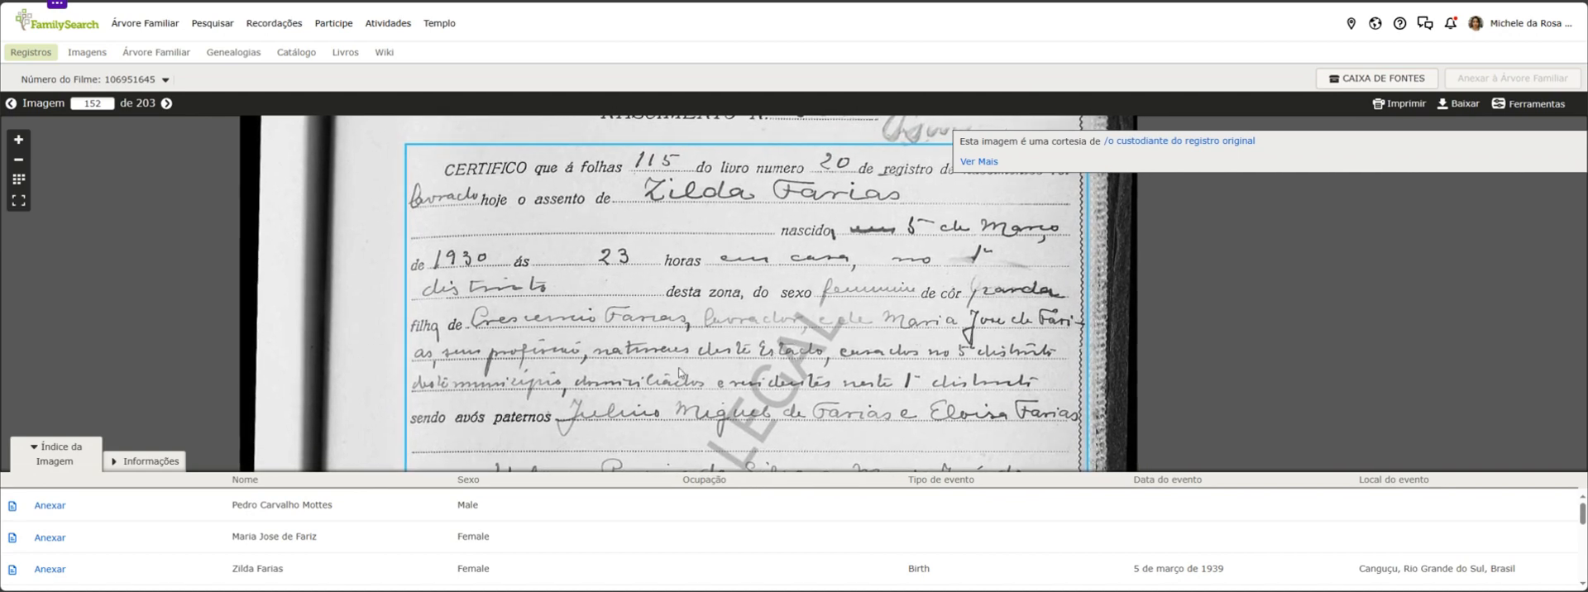
{"action": "left_click_drag", "start_coordinate": [506, 370], "coordinate": [502, 339]}
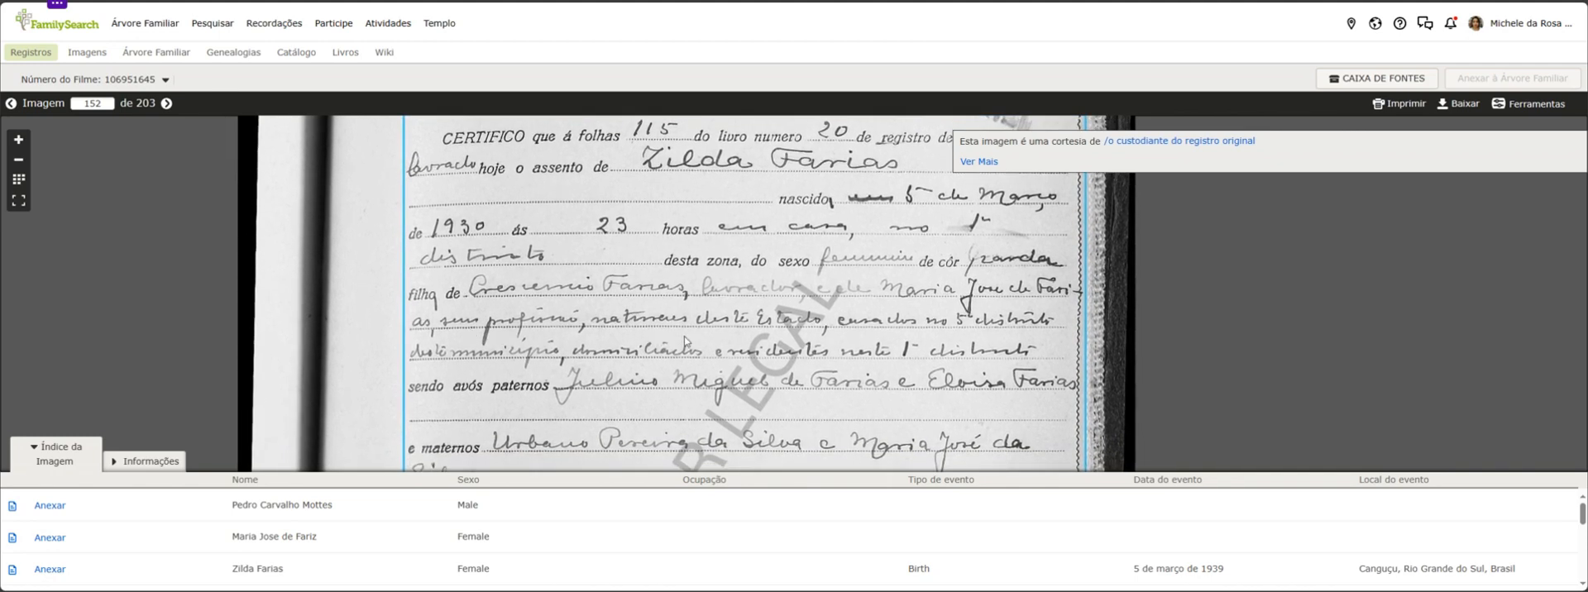
{"action": "left_click_drag", "start_coordinate": [635, 327], "coordinate": [624, 309]}
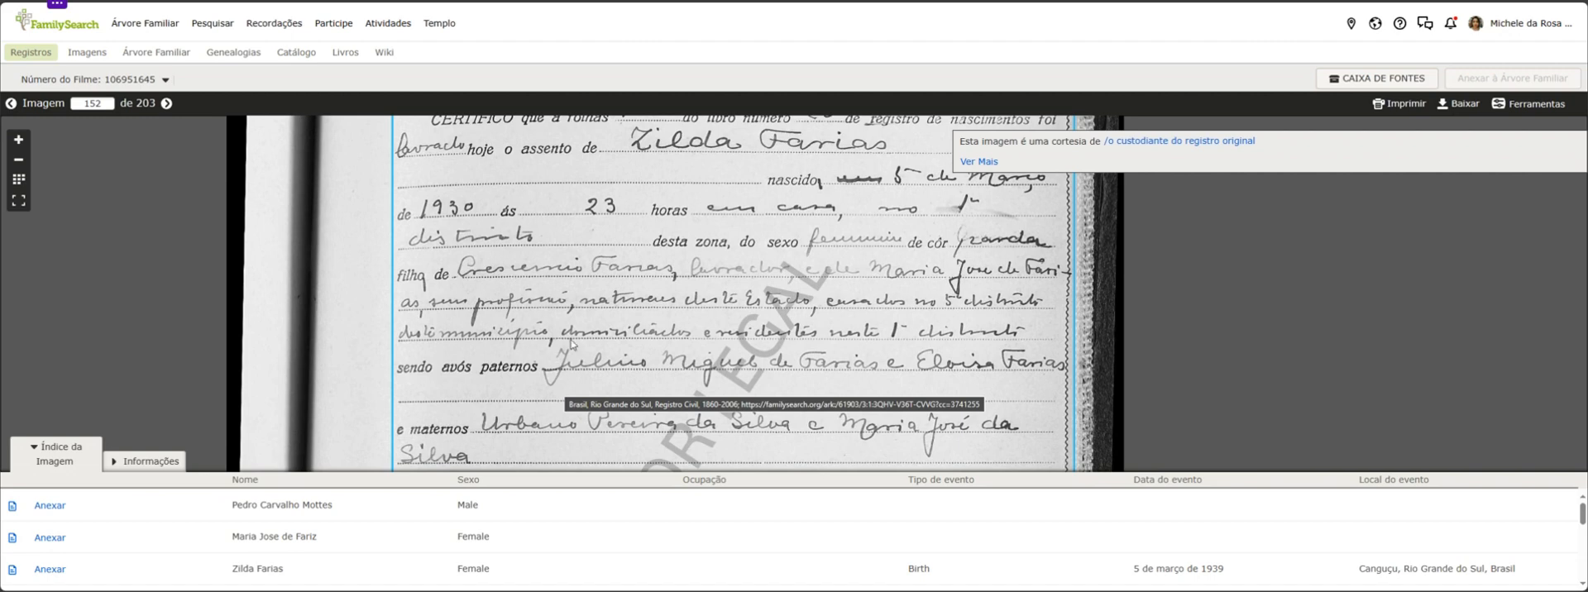
{"action": "scroll", "coordinate": [696, 315], "scroll_direction": "down", "scroll_amount": 1}
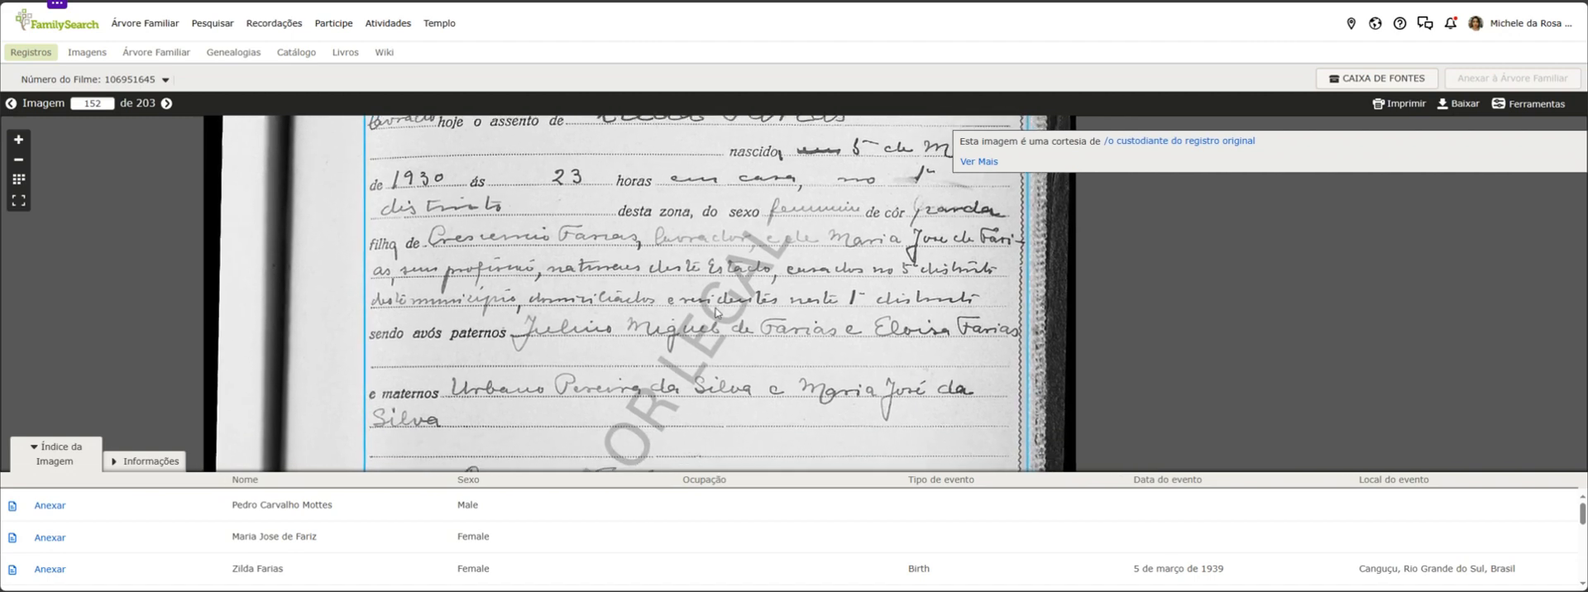
{"action": "scroll", "coordinate": [664, 357], "scroll_direction": "up", "scroll_amount": 3}
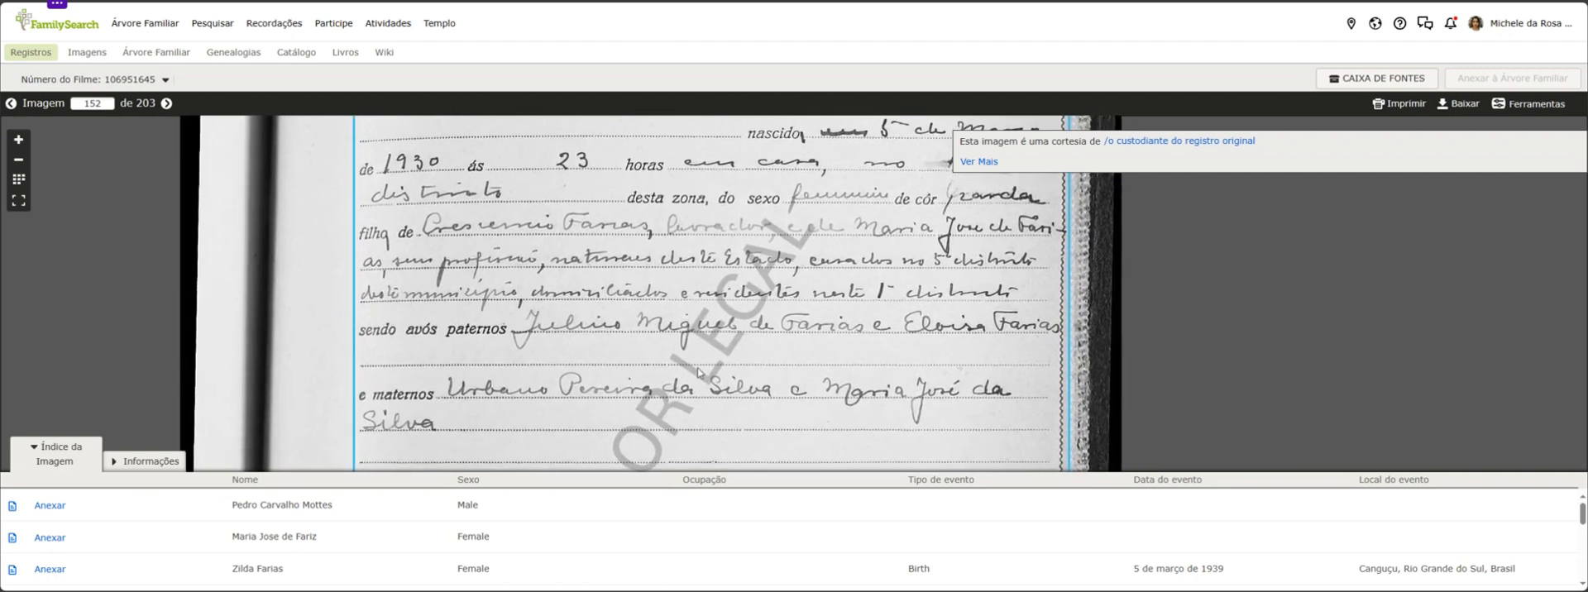
{"action": "scroll", "coordinate": [664, 356], "scroll_direction": "down", "scroll_amount": 2}
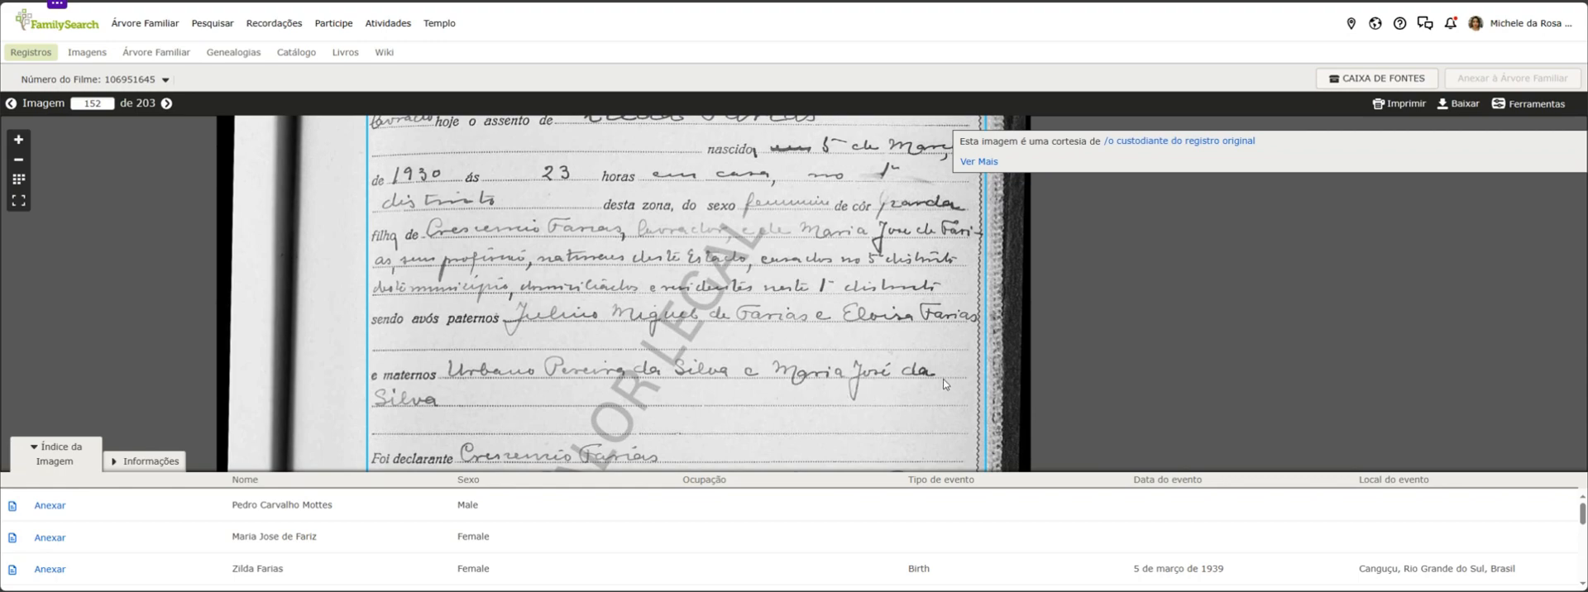
{"action": "left_click_drag", "start_coordinate": [942, 379], "coordinate": [956, 336]}
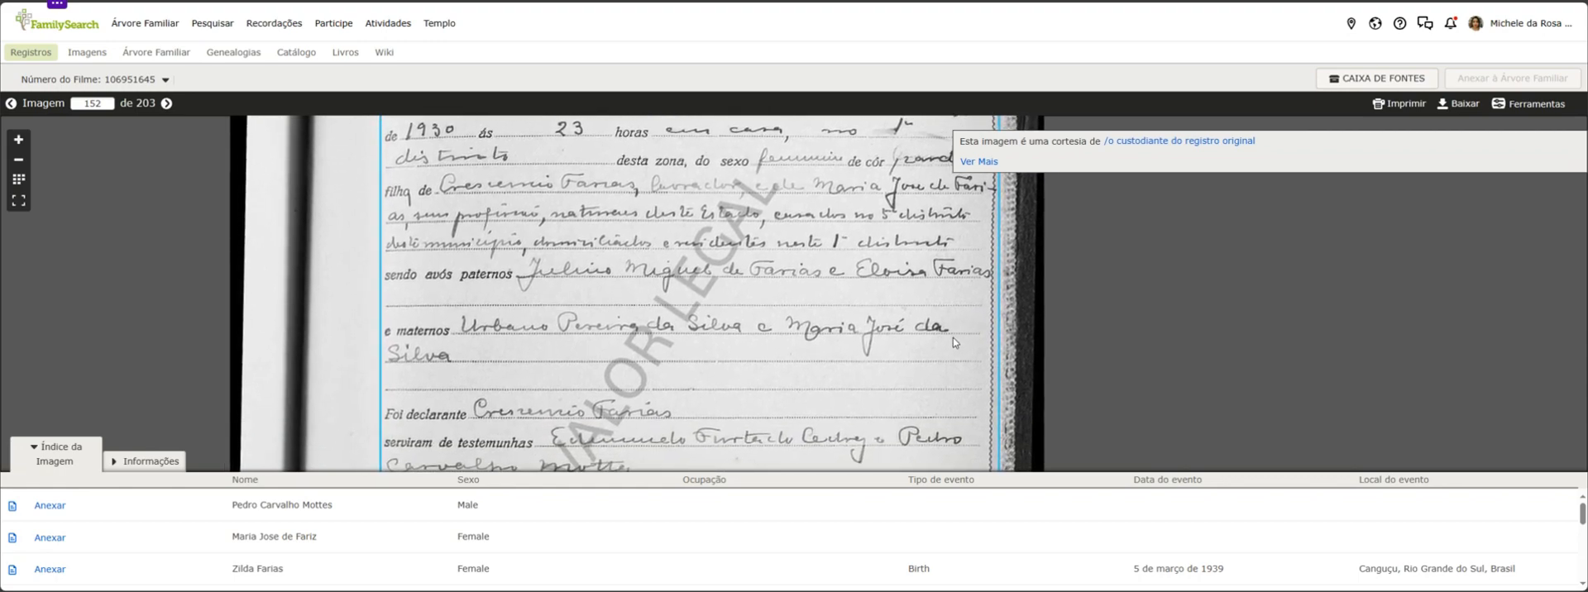
Review the certificate from the child's name down to the declarant and witnesses
{"action": "scroll", "coordinate": [657, 350], "scroll_direction": "down", "scroll_amount": 2}
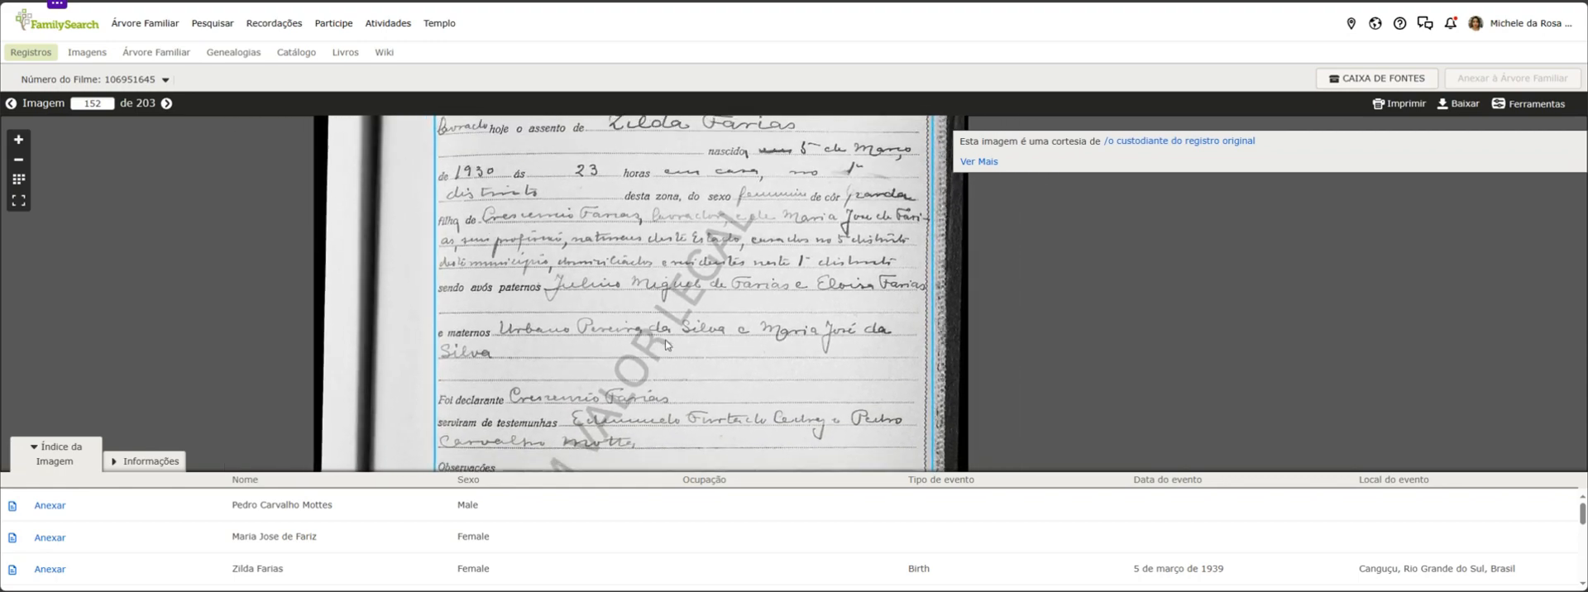
{"action": "scroll", "coordinate": [664, 344], "scroll_direction": "down", "scroll_amount": 2}
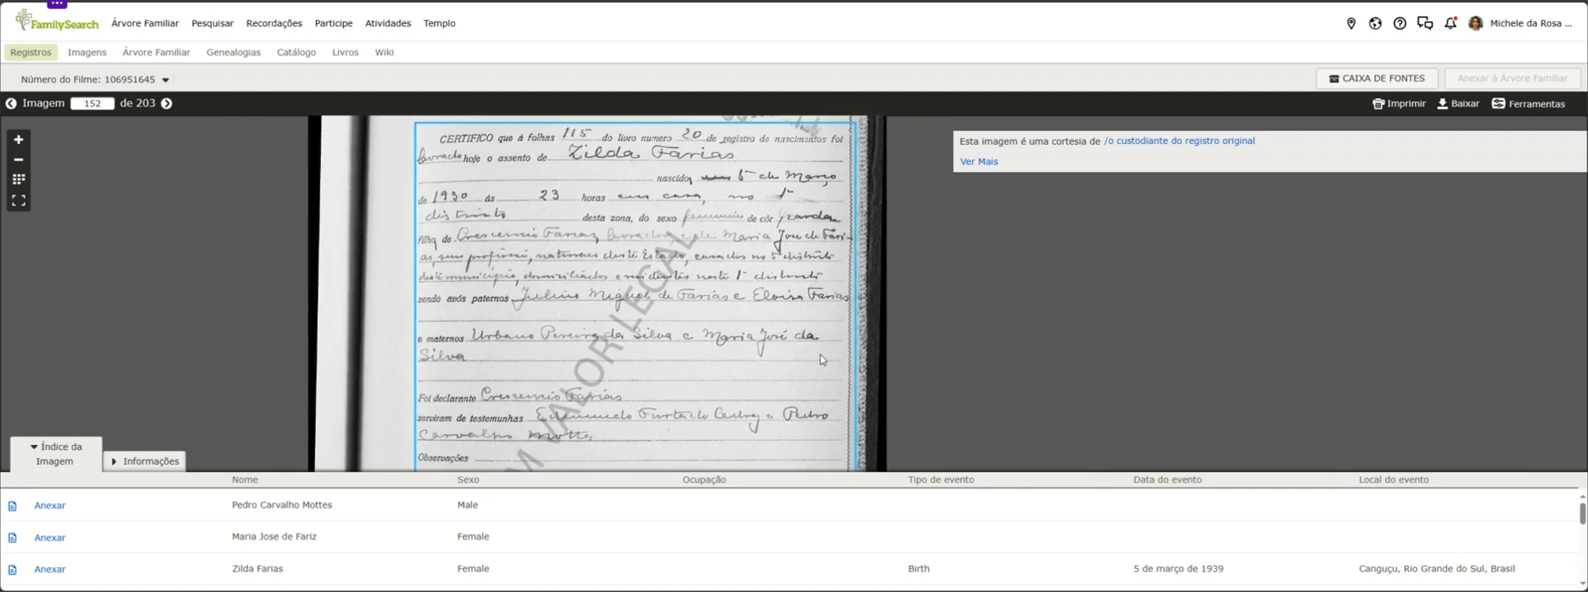
{"action": "left_click_drag", "start_coordinate": [748, 362], "coordinate": [738, 391]}
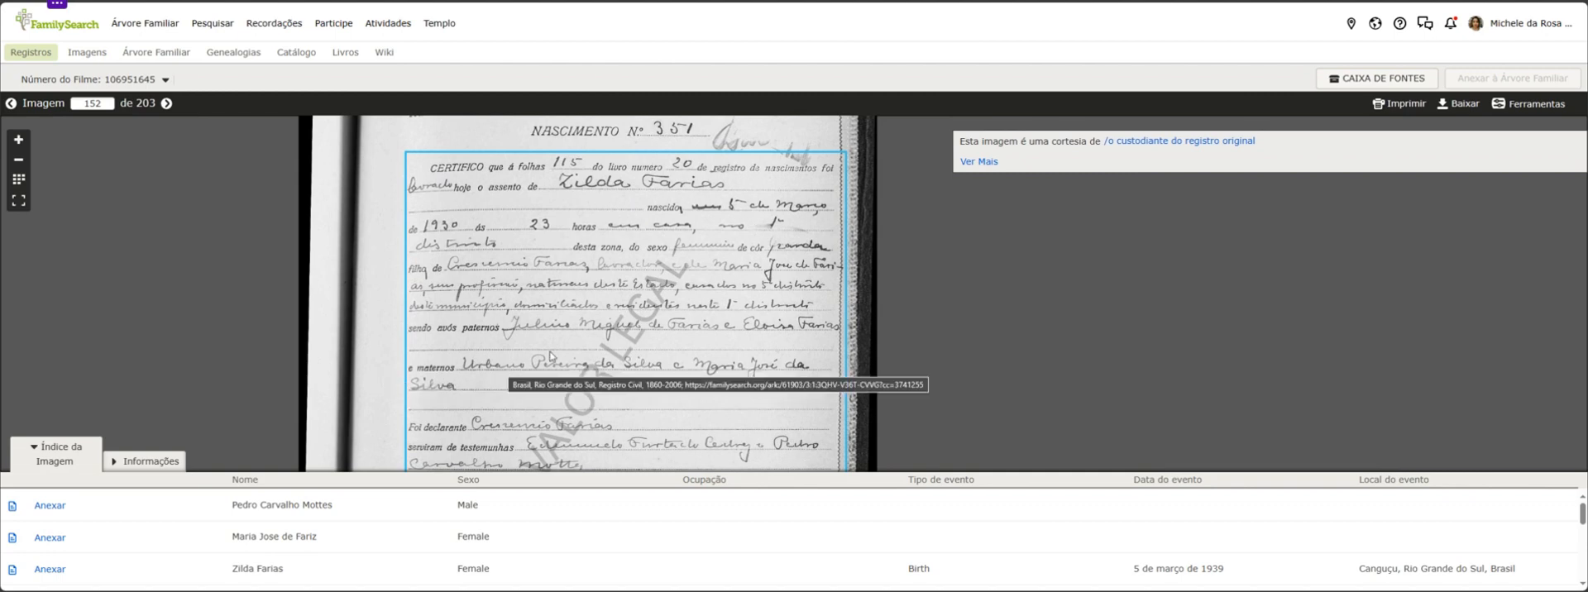
{"action": "scroll", "coordinate": [738, 331], "scroll_direction": "down", "scroll_amount": 2}
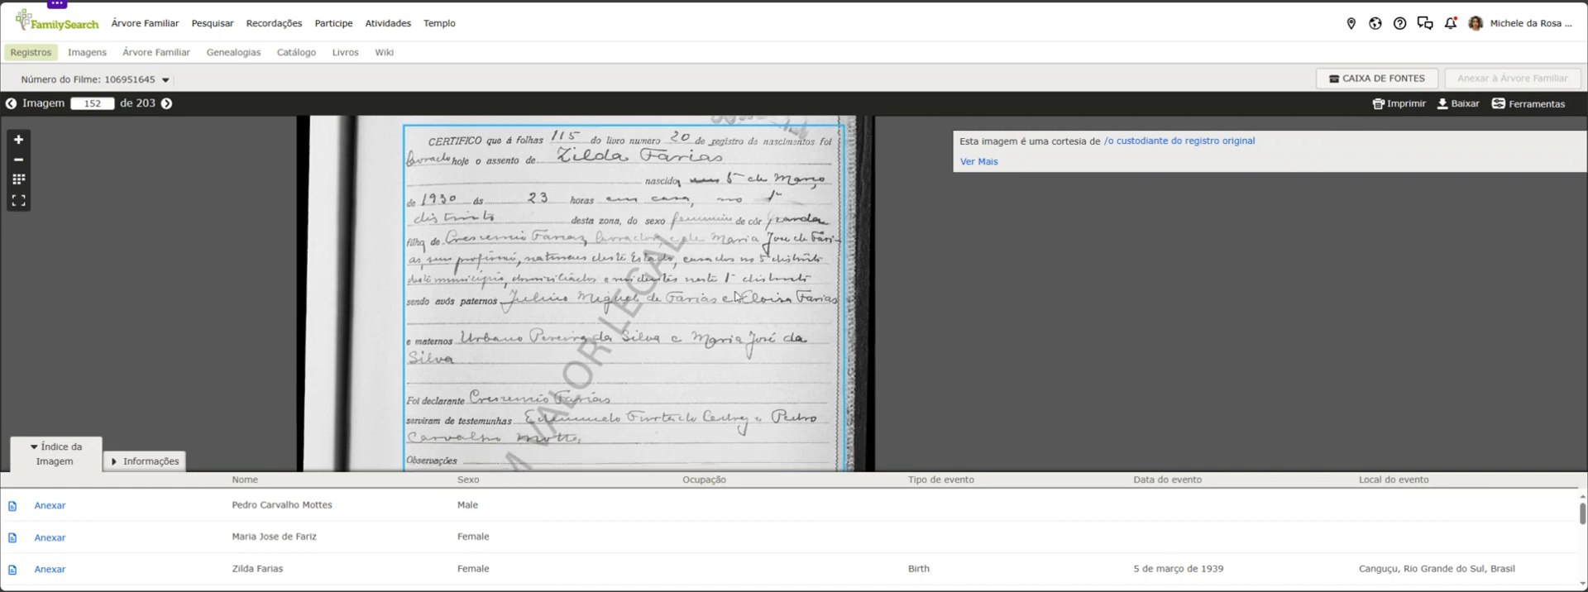
{"action": "scroll", "coordinate": [705, 347], "scroll_direction": "up", "scroll_amount": 1}
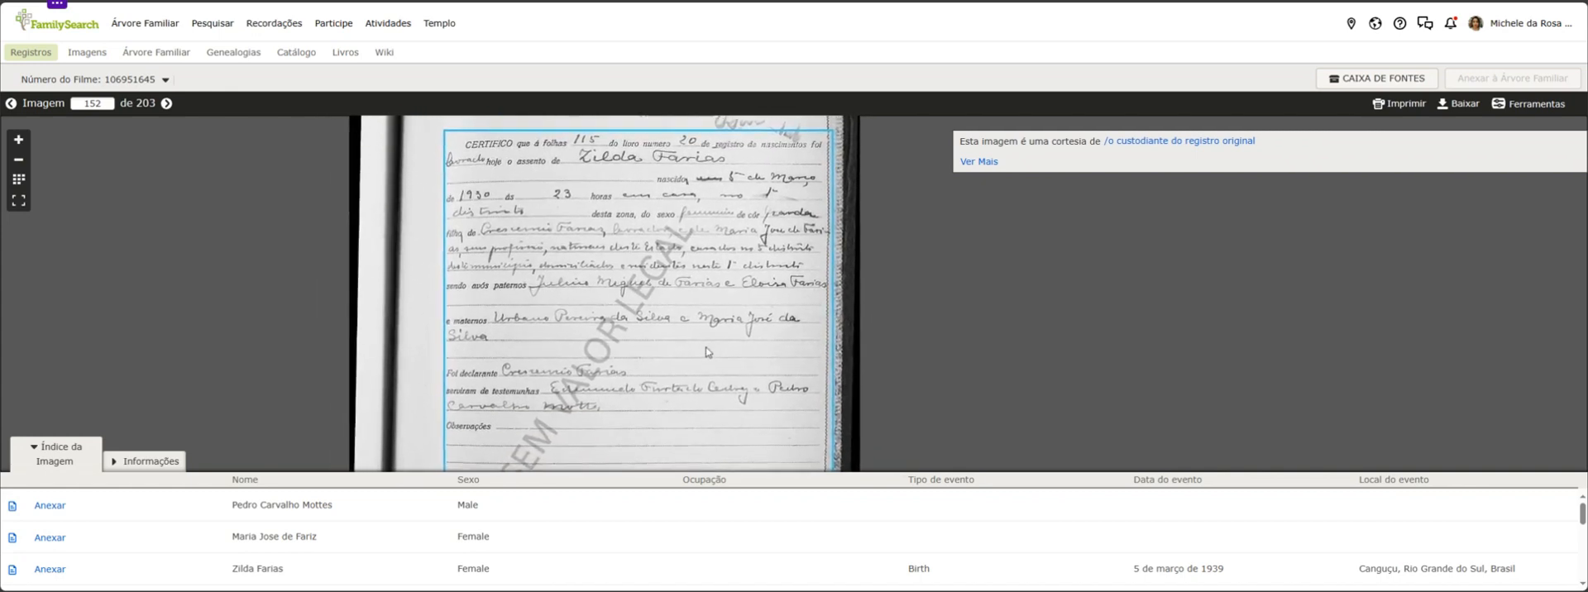
{"action": "left_click_drag", "start_coordinate": [705, 347], "coordinate": [734, 306]}
{"action": "scroll", "coordinate": [733, 312], "scroll_direction": "up", "scroll_amount": 2}
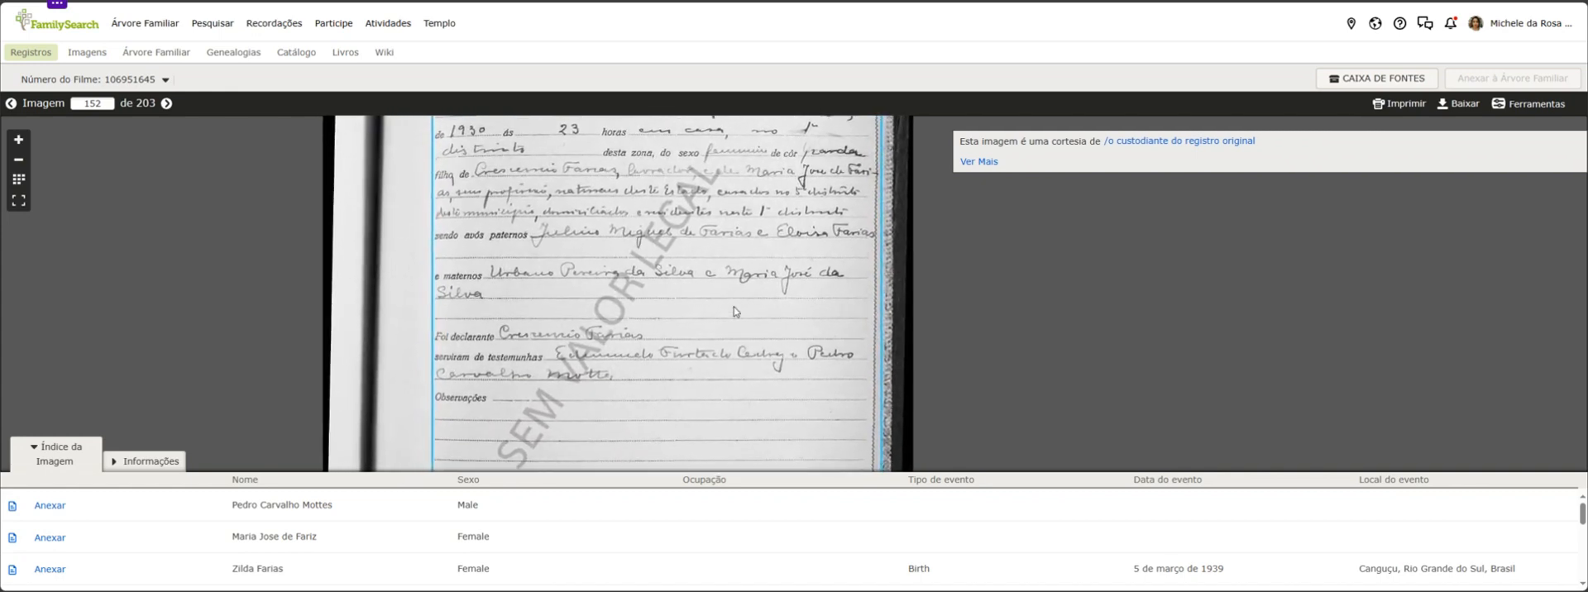
{"action": "scroll", "coordinate": [733, 312], "scroll_direction": "down", "scroll_amount": 1}
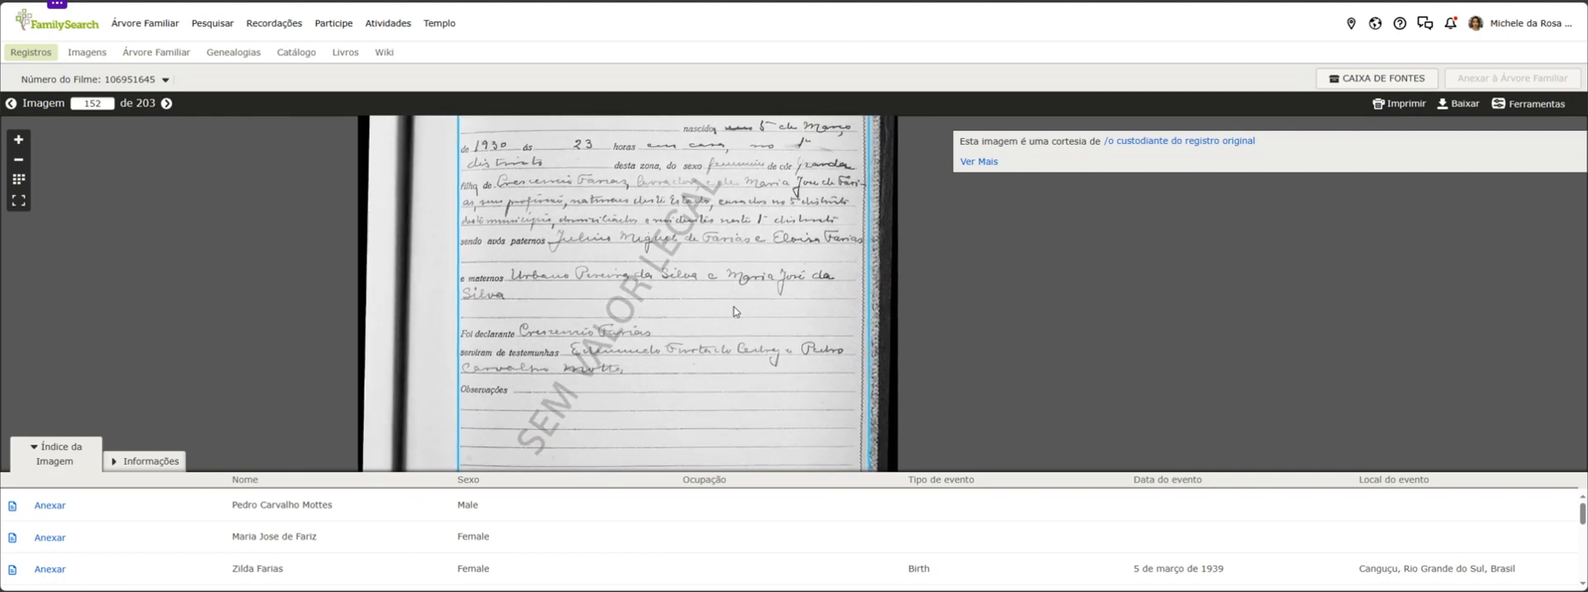
Inspect the lower part of the certificate, including the witnesses, observations, official's signature and issue date
{"action": "left_click_drag", "start_coordinate": [748, 348], "coordinate": [746, 295]}
{"action": "left_click_drag", "start_coordinate": [762, 356], "coordinate": [765, 307]}
{"action": "scroll", "coordinate": [765, 307], "scroll_direction": "down", "scroll_amount": 1}
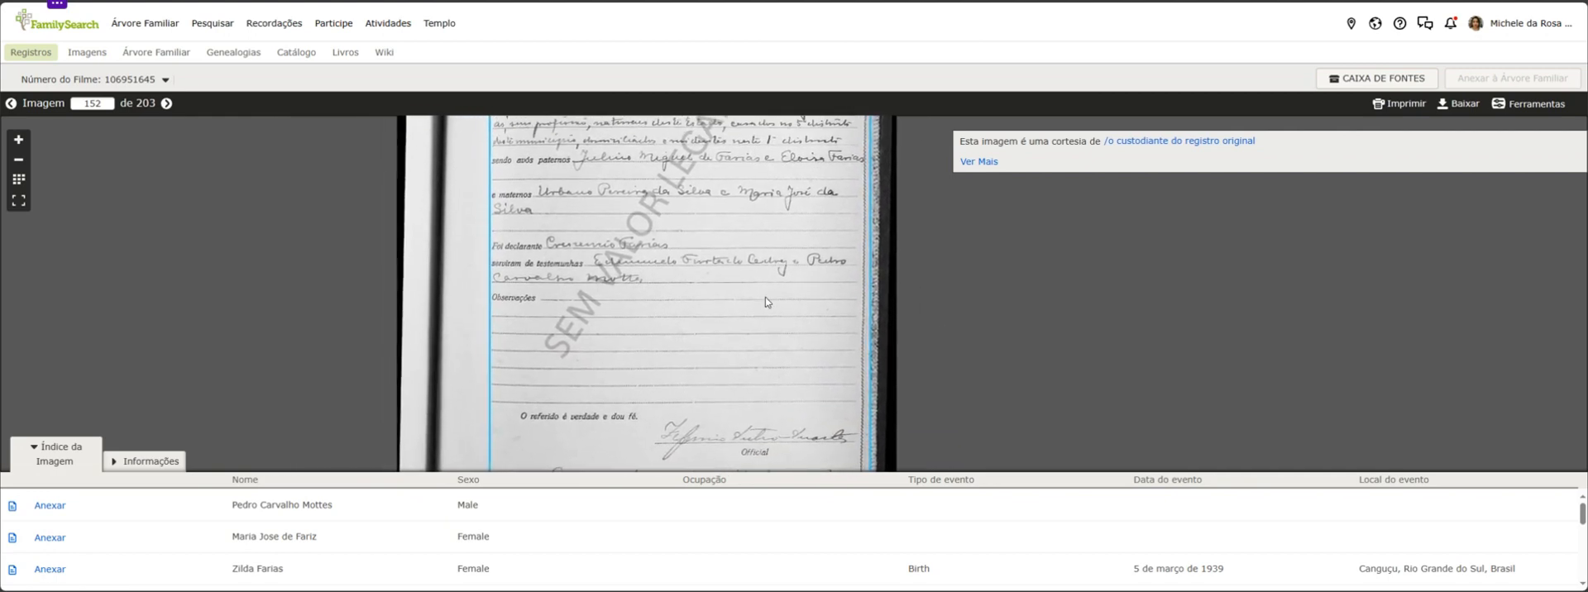
{"action": "scroll", "coordinate": [769, 256], "scroll_direction": "up", "scroll_amount": 1}
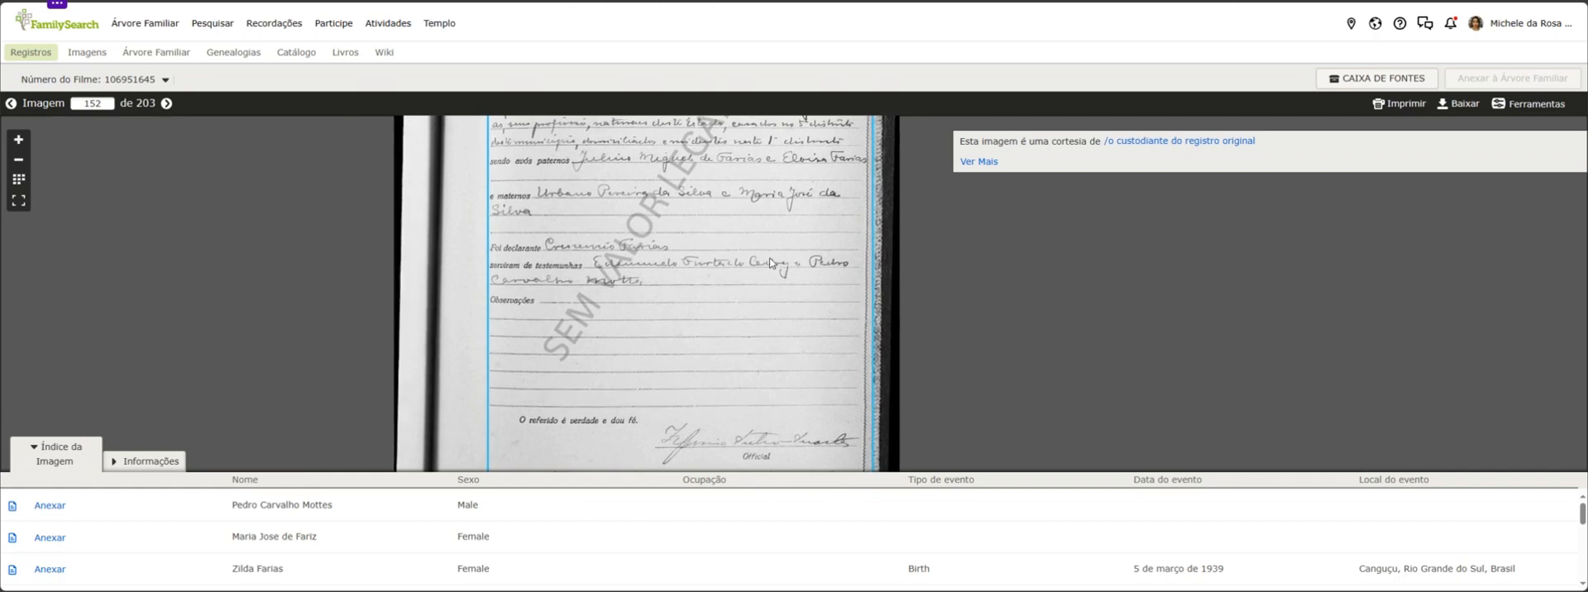
{"action": "left_click_drag", "start_coordinate": [797, 229], "coordinate": [787, 263]}
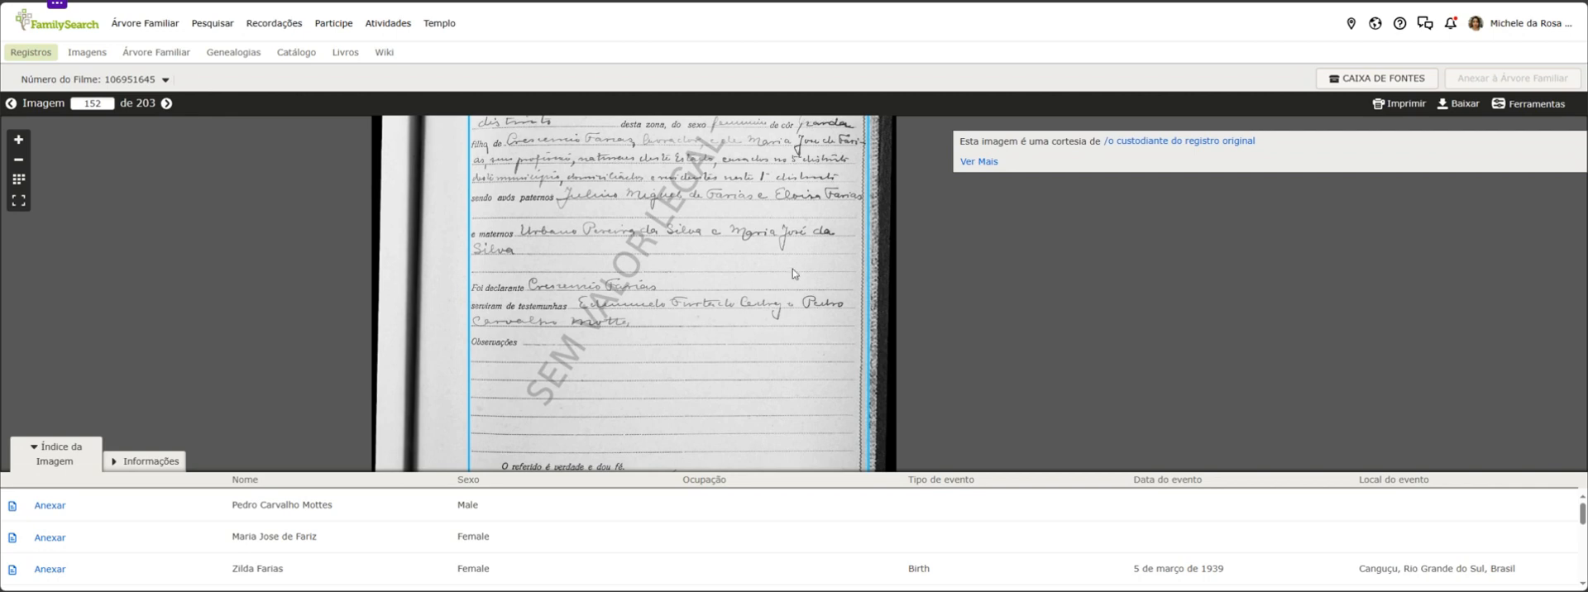
{"action": "scroll", "coordinate": [788, 318], "scroll_direction": "down", "scroll_amount": 1}
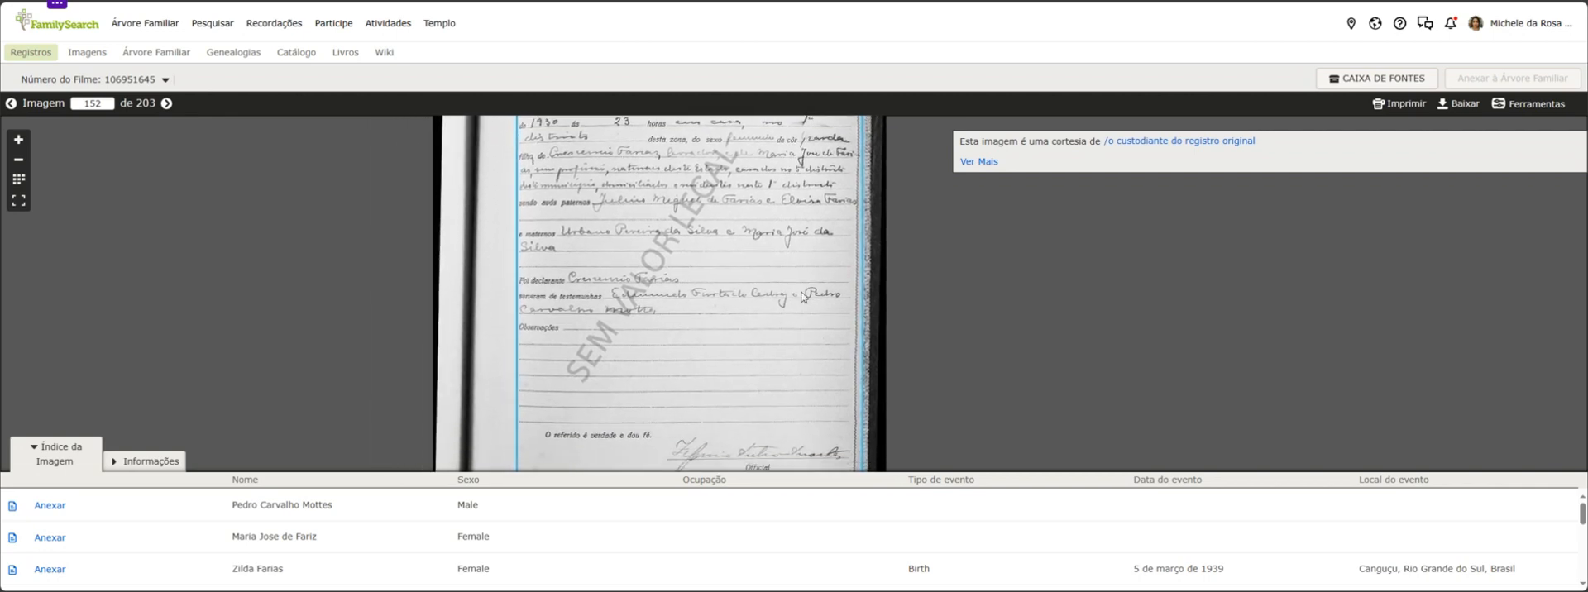
{"action": "left_click_drag", "start_coordinate": [786, 350], "coordinate": [779, 290]}
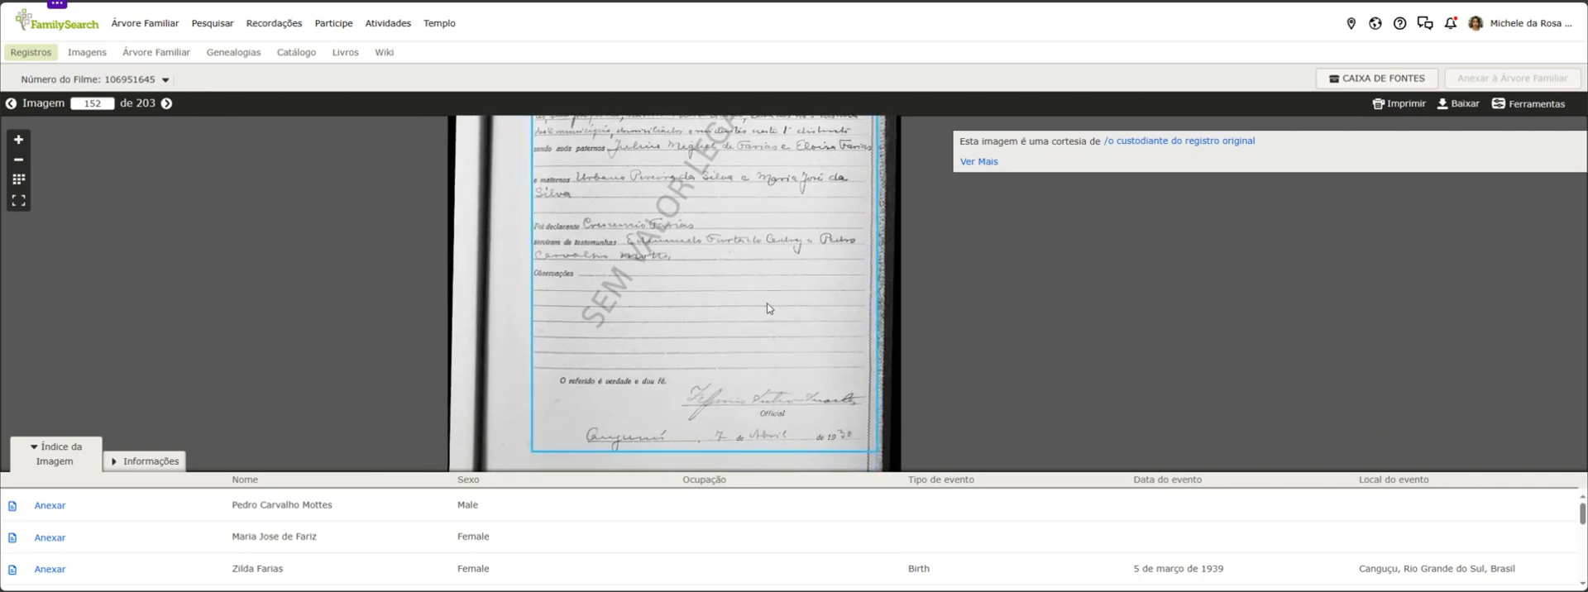
{"action": "scroll", "coordinate": [749, 326], "scroll_direction": "up", "scroll_amount": 2}
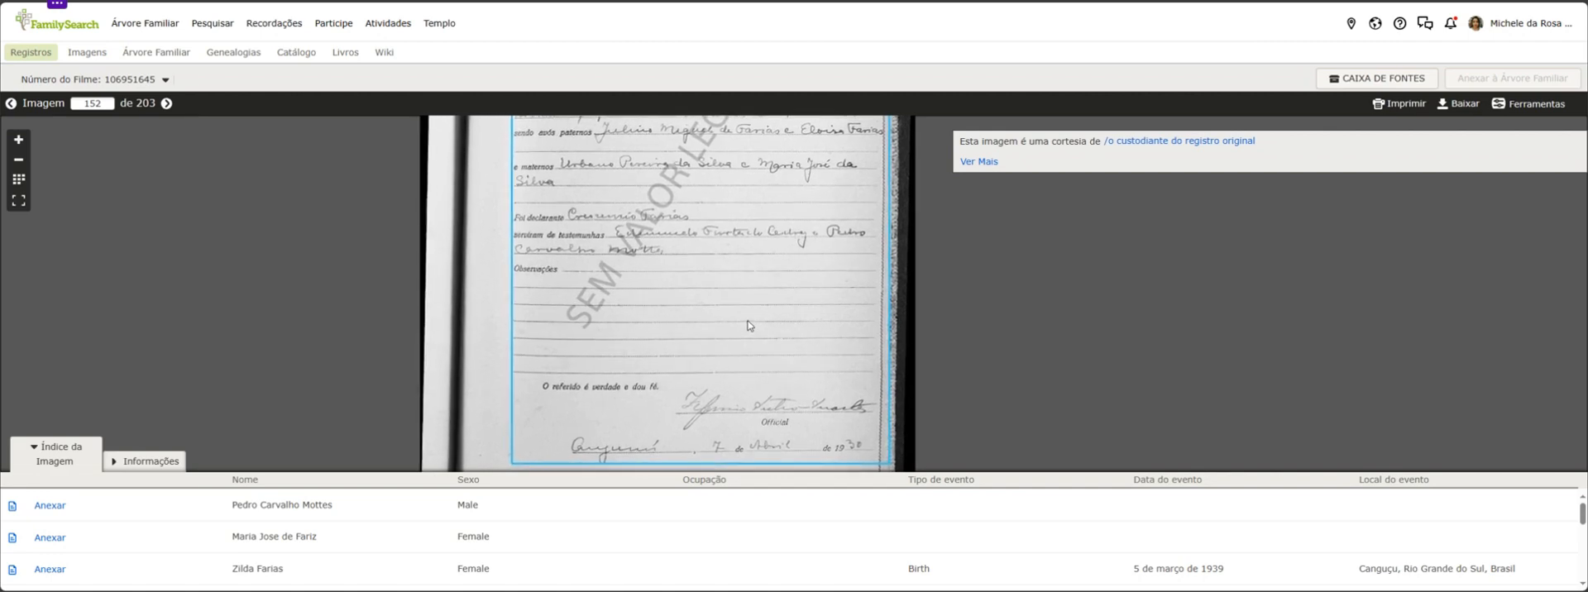
Go back to the beginning of the certificate and review its heading, birth entry number, and folio and book references
{"action": "left_click_drag", "start_coordinate": [690, 312], "coordinate": [661, 451]}
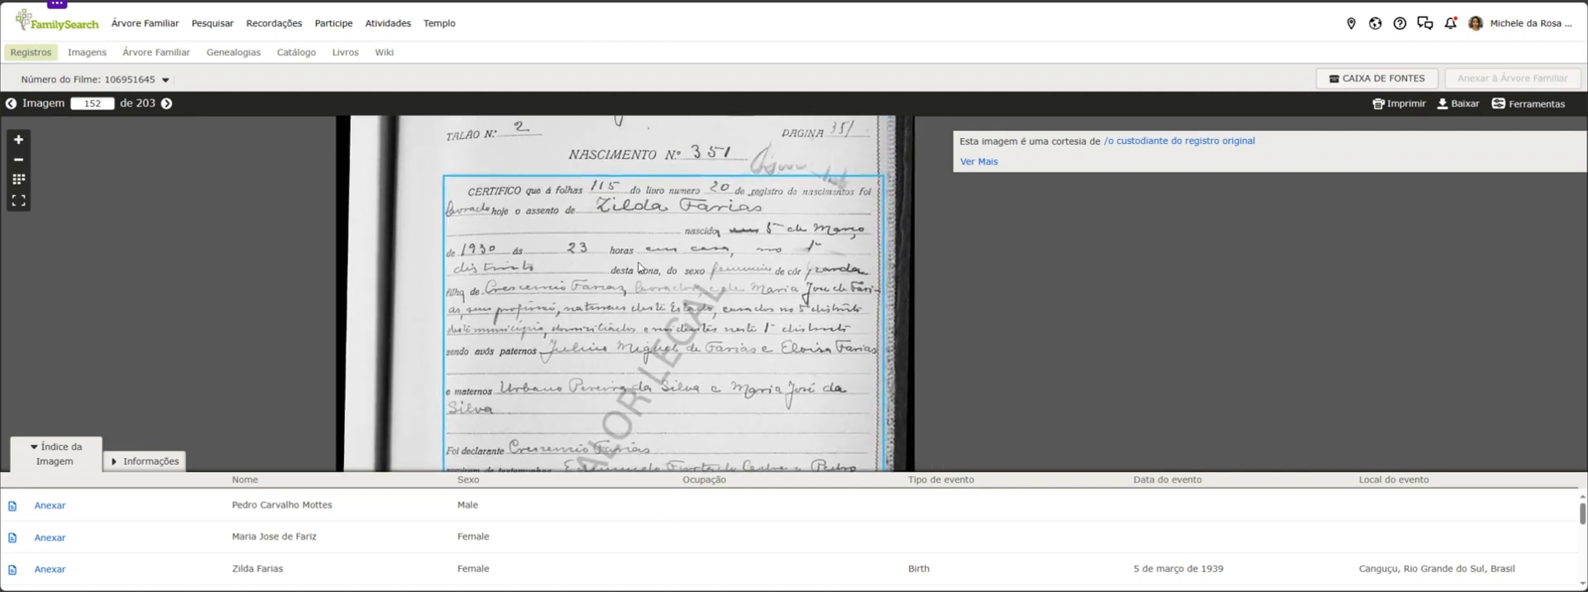
{"action": "left_click_drag", "start_coordinate": [635, 217], "coordinate": [652, 283]}
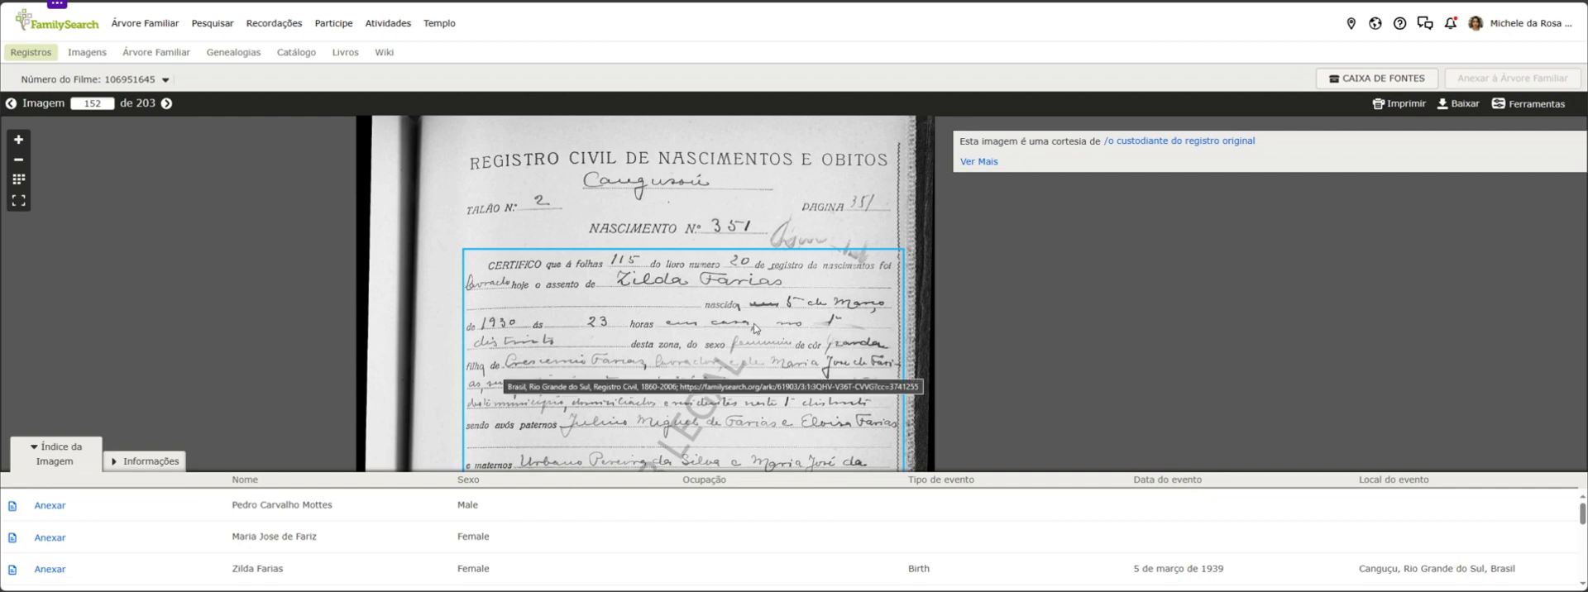
{"action": "scroll", "coordinate": [734, 250], "scroll_direction": "down", "scroll_amount": 3}
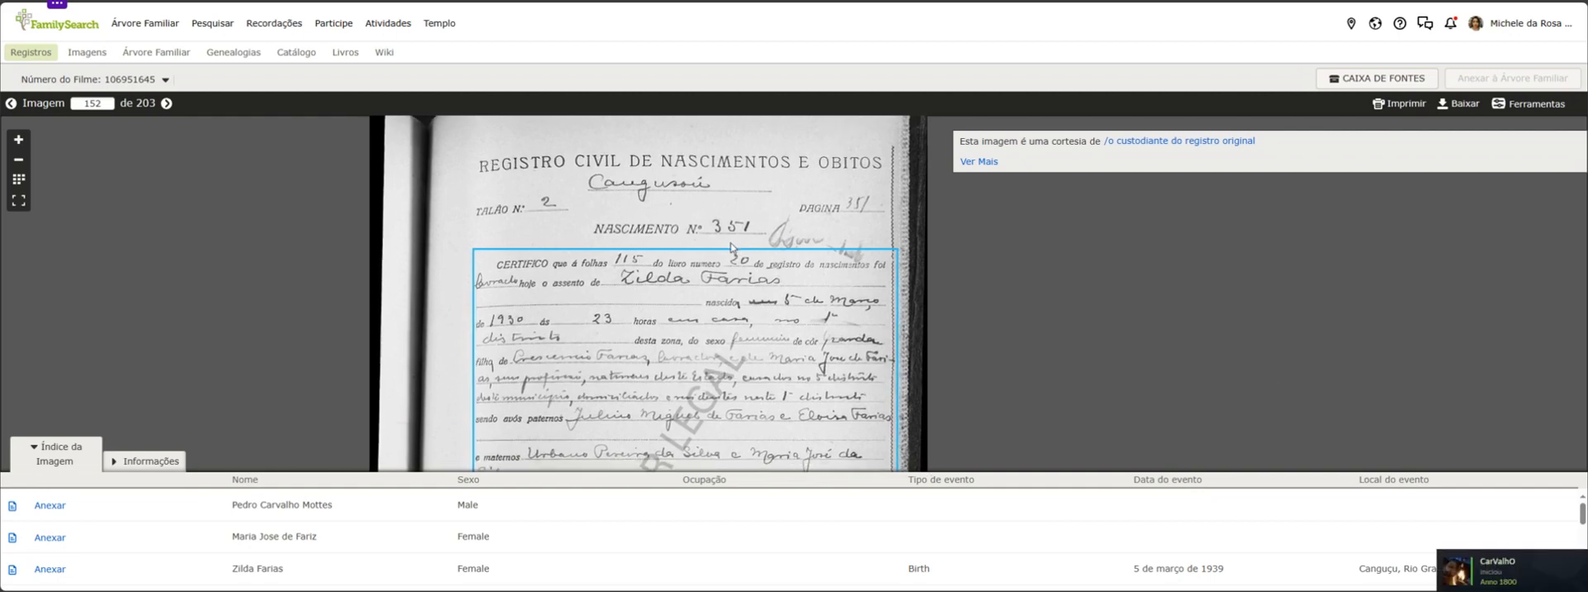
{"action": "scroll", "coordinate": [732, 246], "scroll_direction": "down", "scroll_amount": 2}
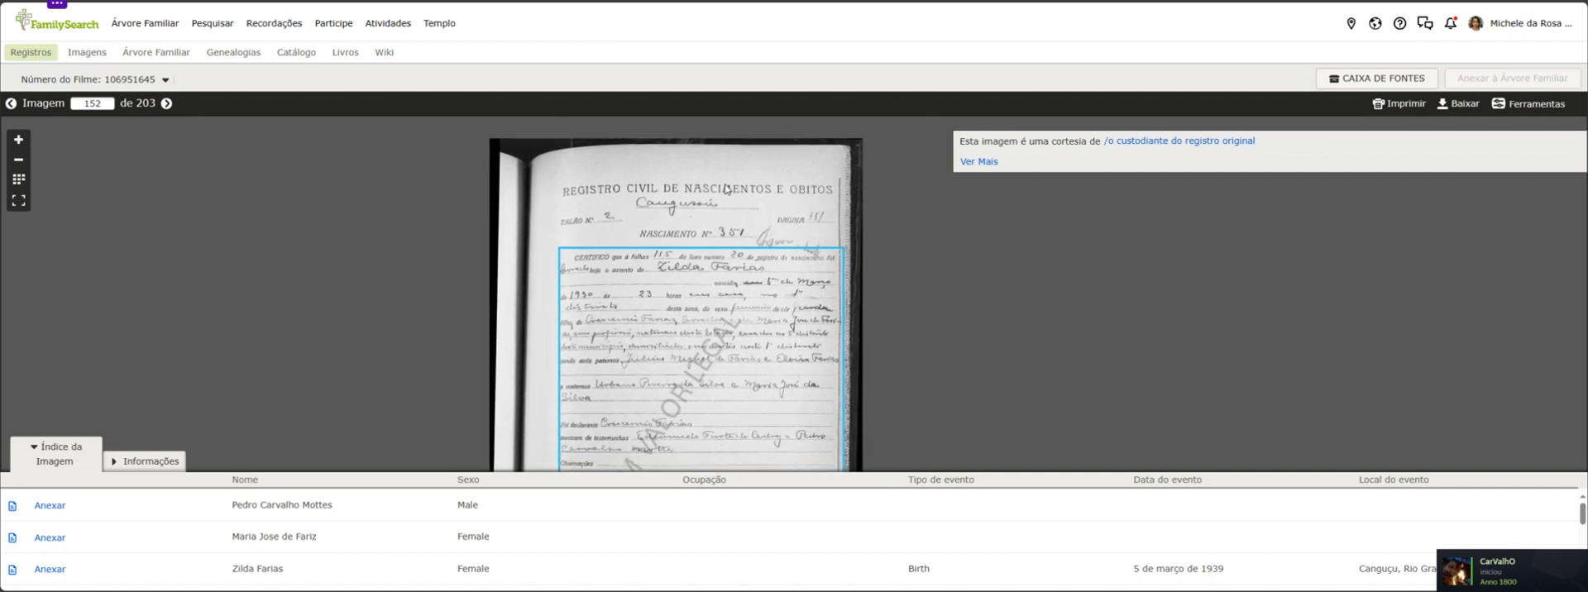
Return from the certificate image to the ancestor's sources page with the expanded civil registration source
{"action": "left_click", "coordinate": [191, 0]}
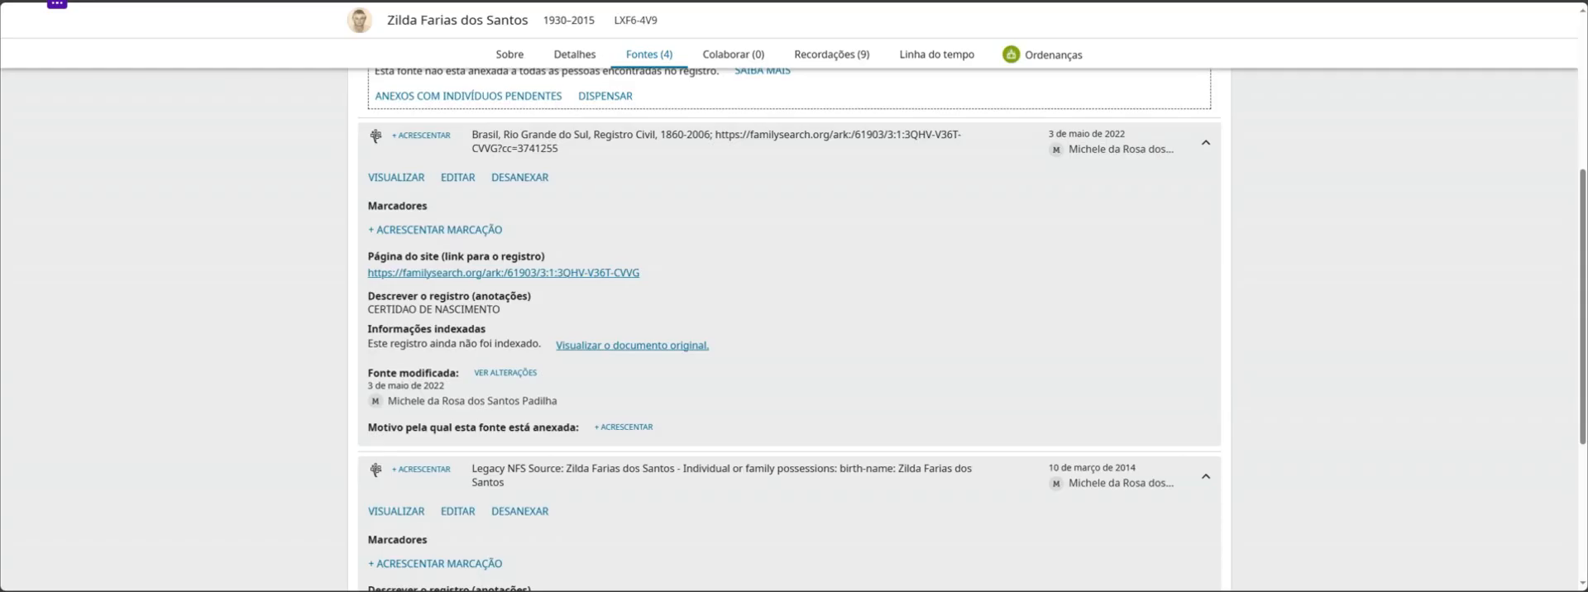
{"action": "key", "text": "ctrl+Tab"}
{"action": "key", "text": "ctrl+shift+Tab"}
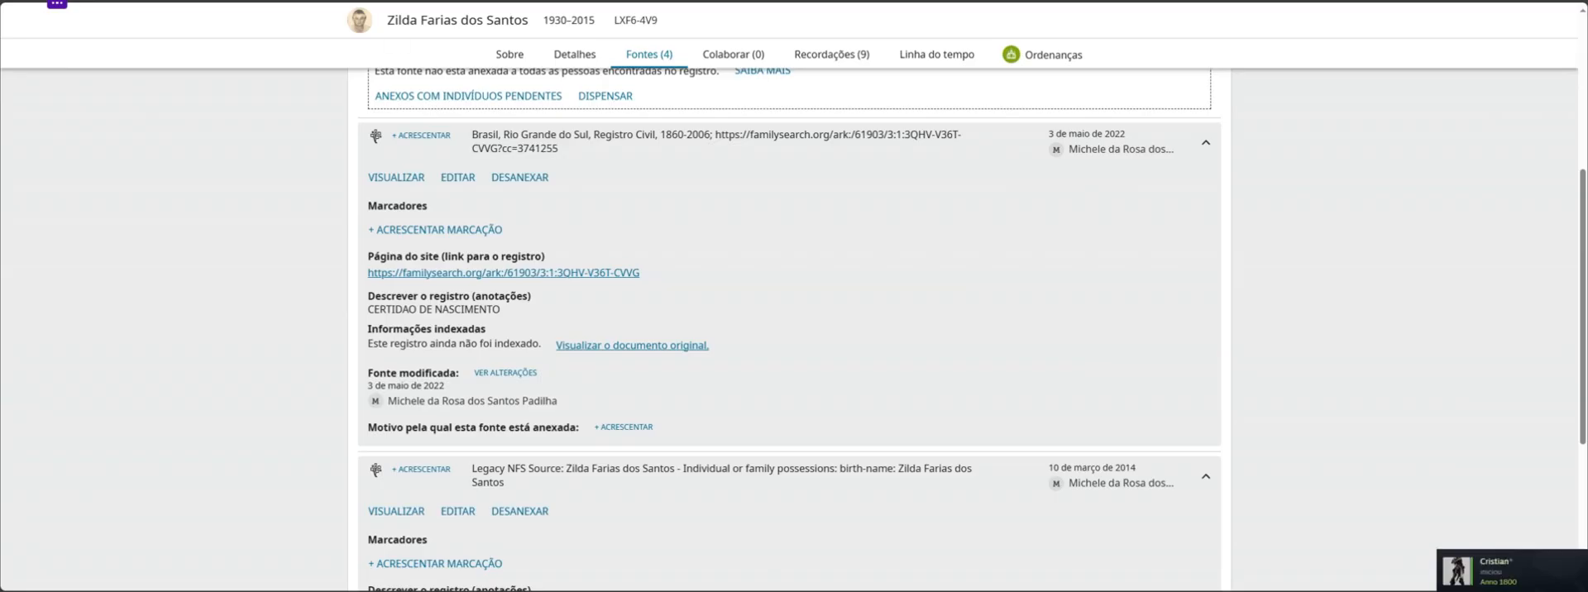
Return to the family tree and open the profile of the father of the ancestor with the birth certificate in a new tab
{"action": "key", "text": "ctrl+shift+Tab"}
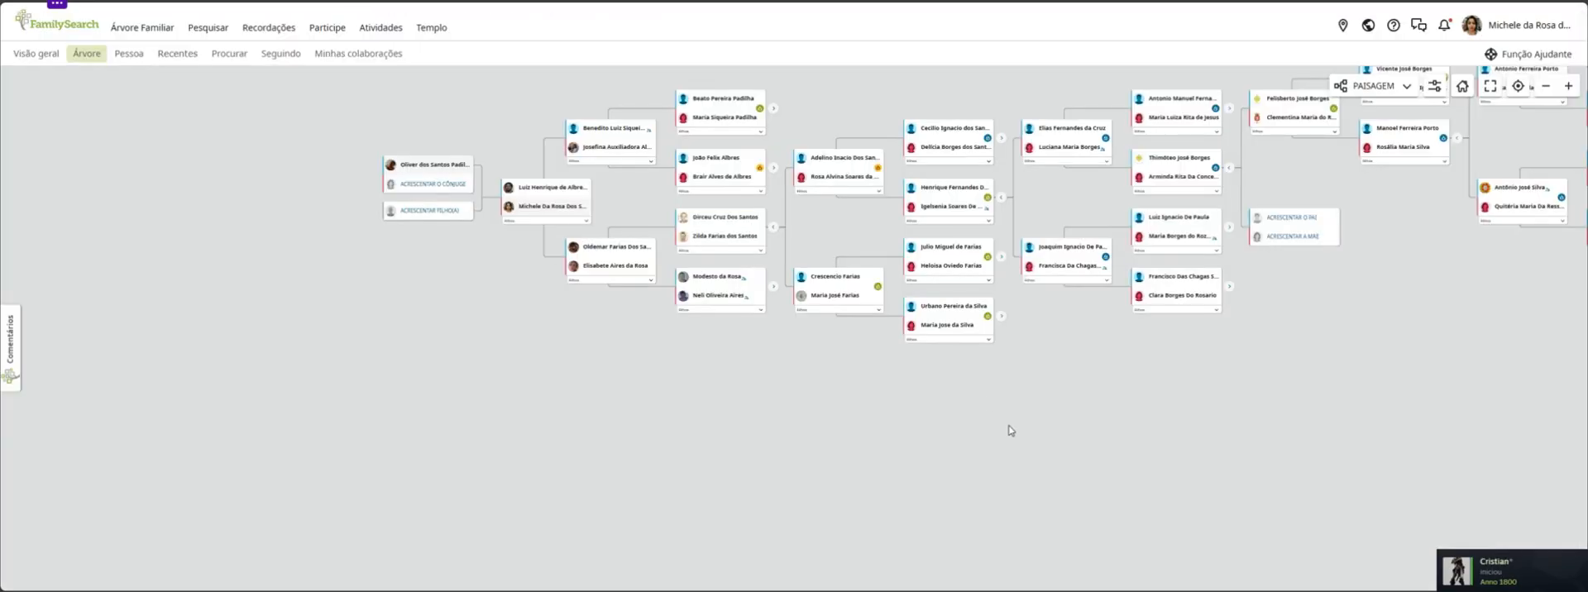
{"action": "left_click_drag", "start_coordinate": [780, 134], "coordinate": [781, 259]}
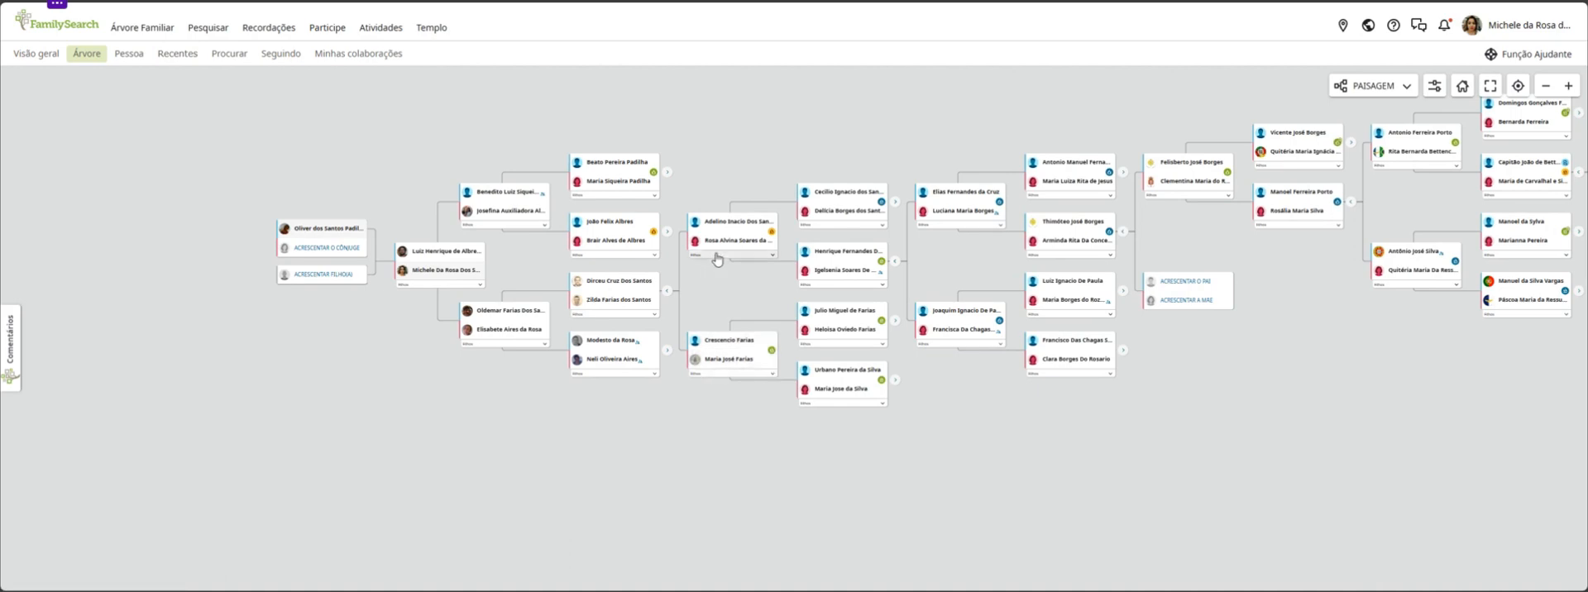
{"action": "right_click", "coordinate": [738, 345]}
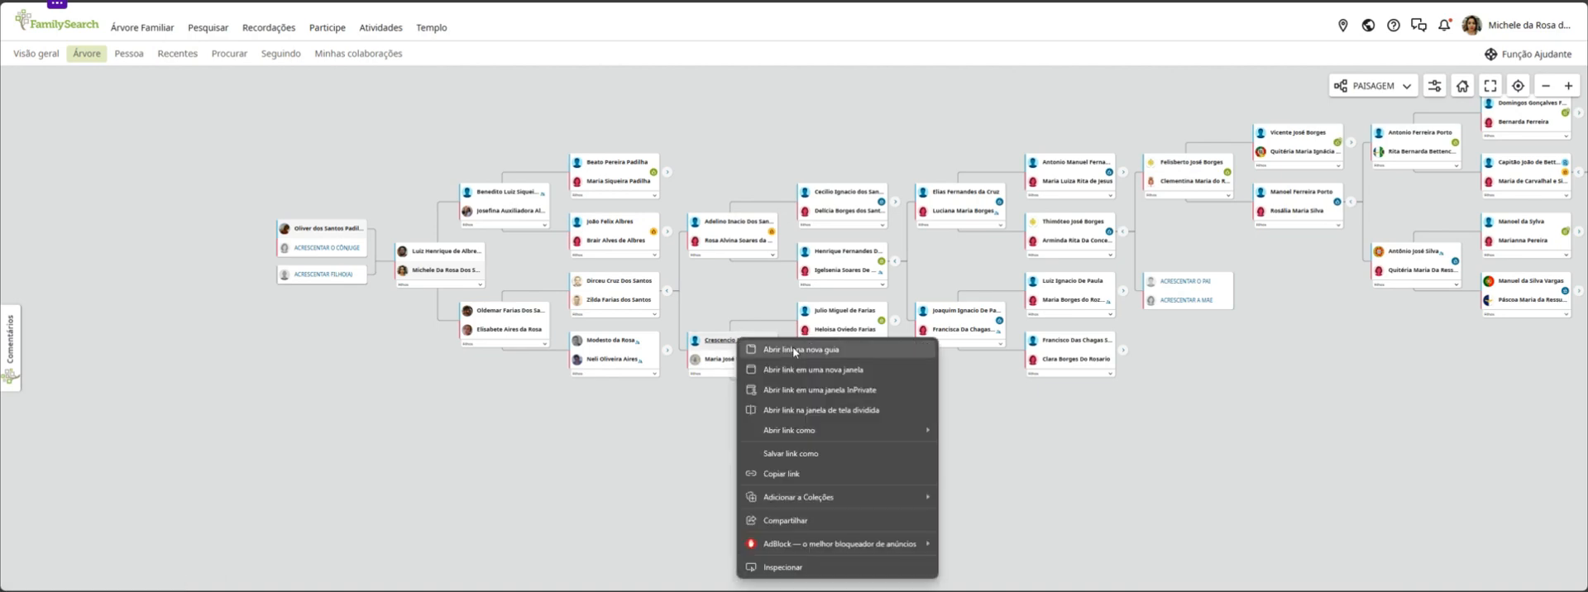
{"action": "left_click", "coordinate": [795, 345]}
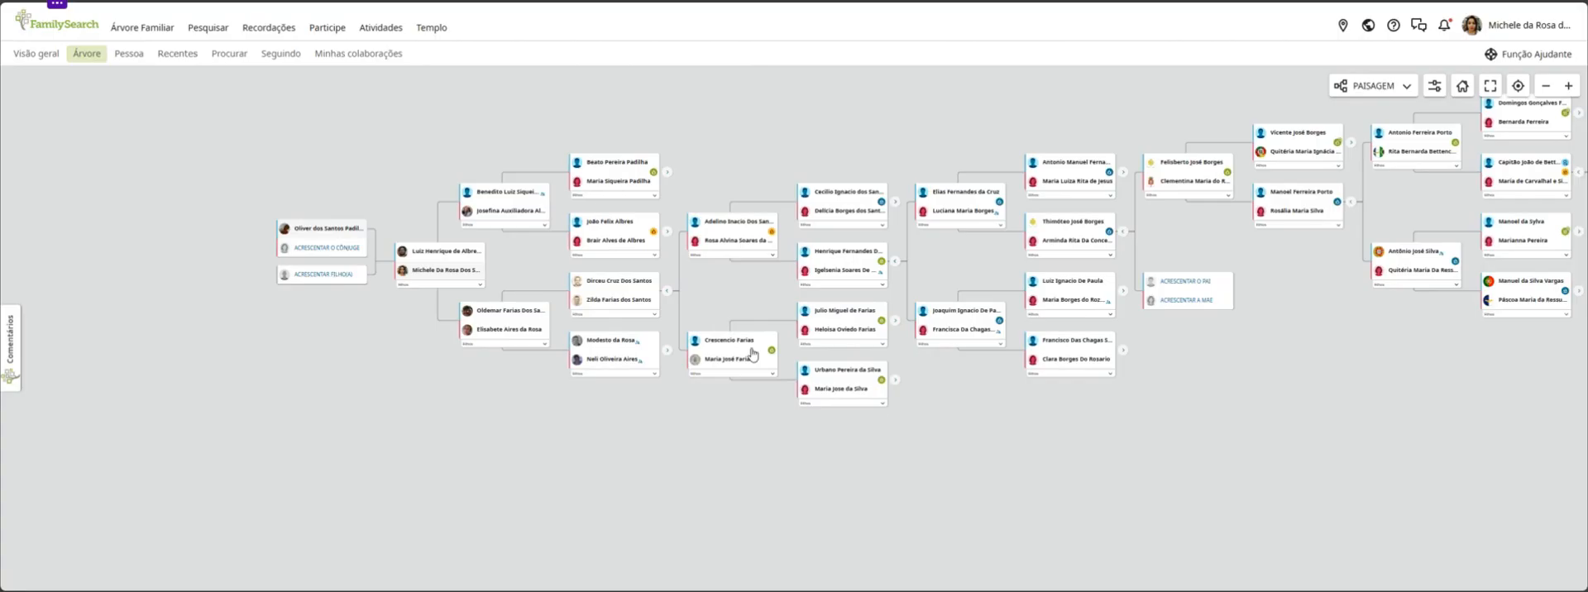
Expand the ancestral lines of the ancestor's paternal and maternal grandparents, and list the maternal couple's children
{"action": "left_click", "coordinate": [895, 321]}
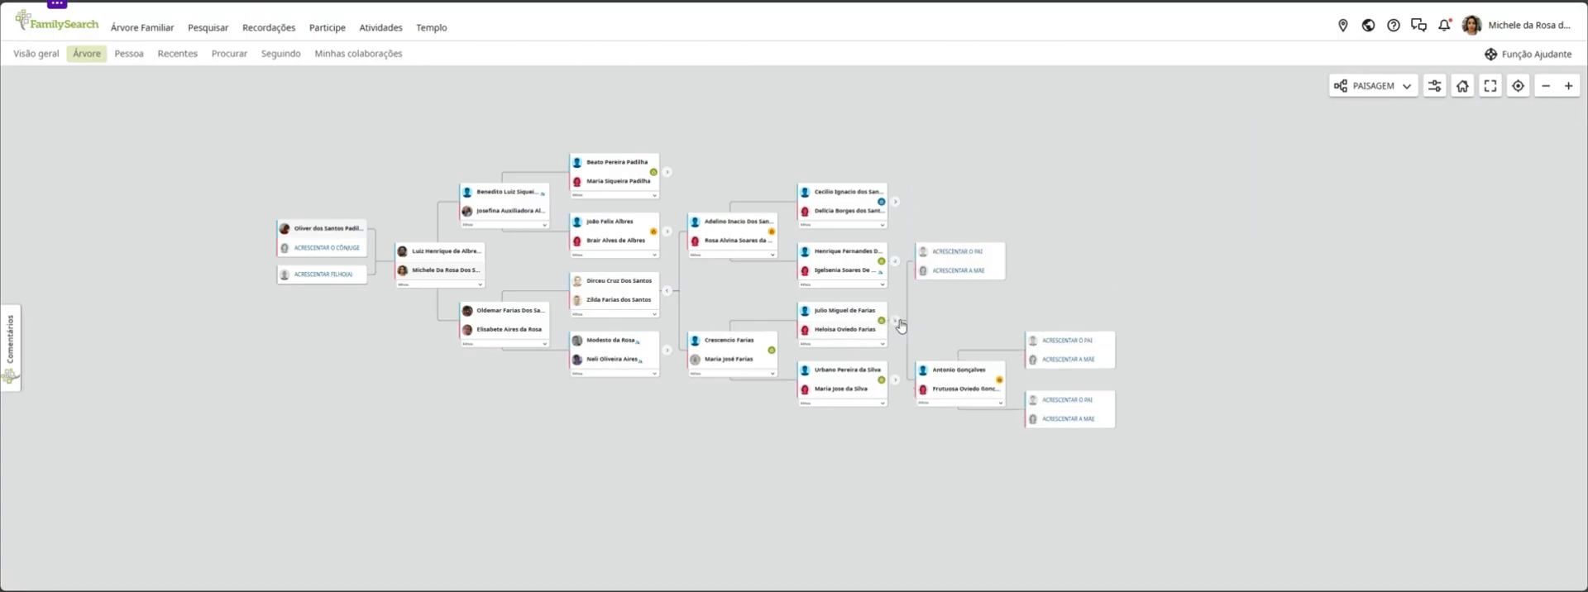
{"action": "left_click", "coordinate": [895, 380]}
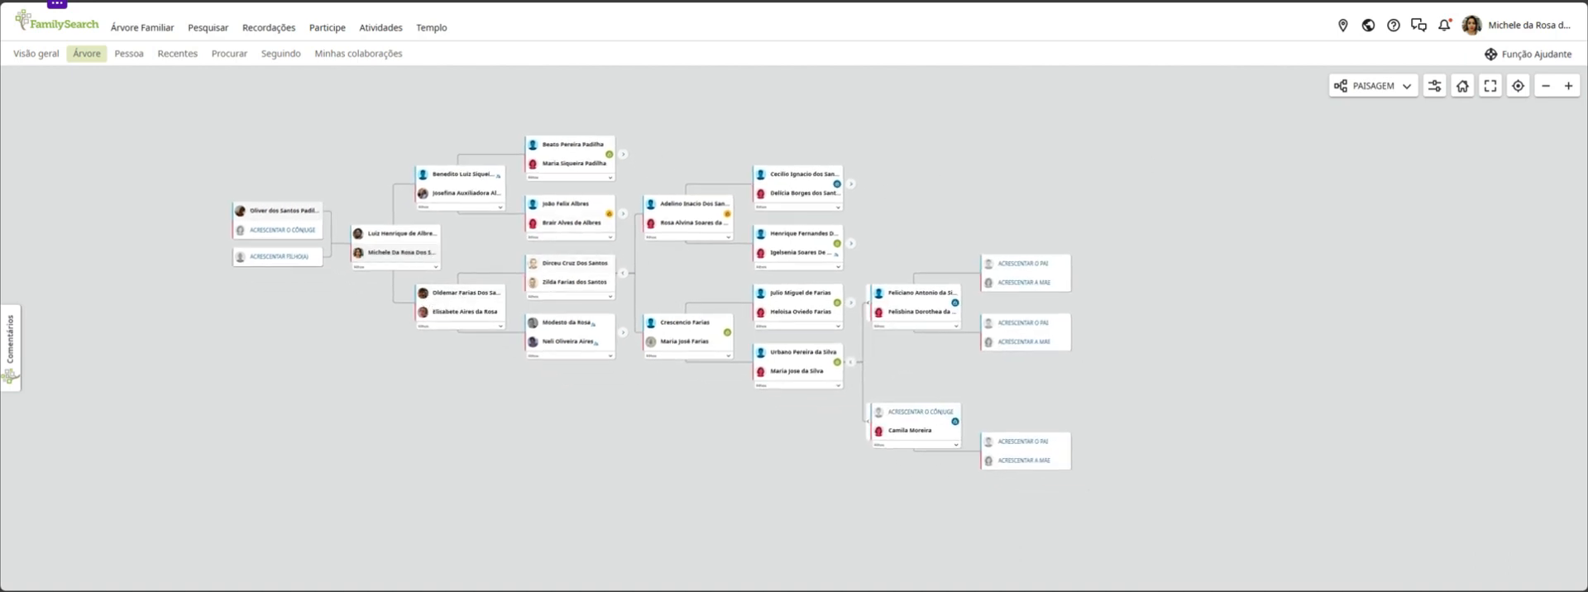
{"action": "left_click", "coordinate": [806, 386]}
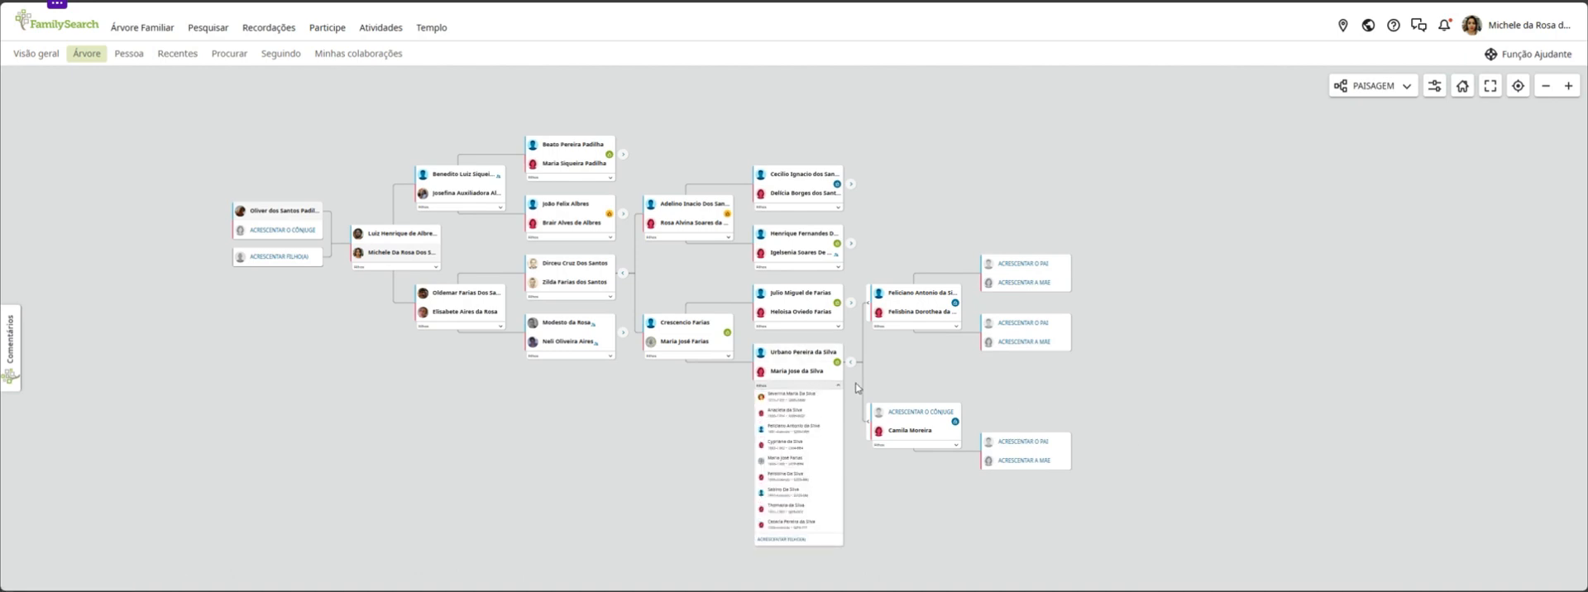
{"action": "left_click_drag", "start_coordinate": [925, 364], "coordinate": [979, 315]}
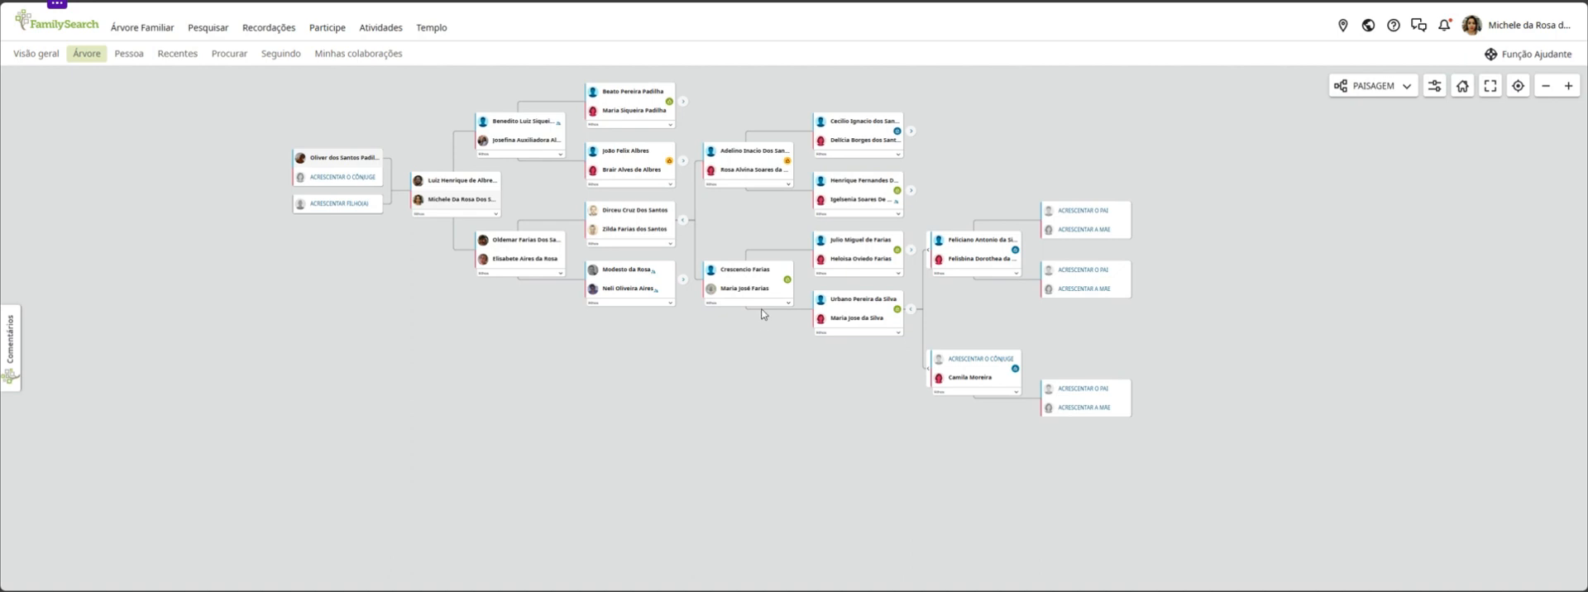
List in turn the children of the couple directly below the ancestor, her parents, her maternal grandparents and her paternal grandparents
{"action": "left_click", "coordinate": [646, 304]}
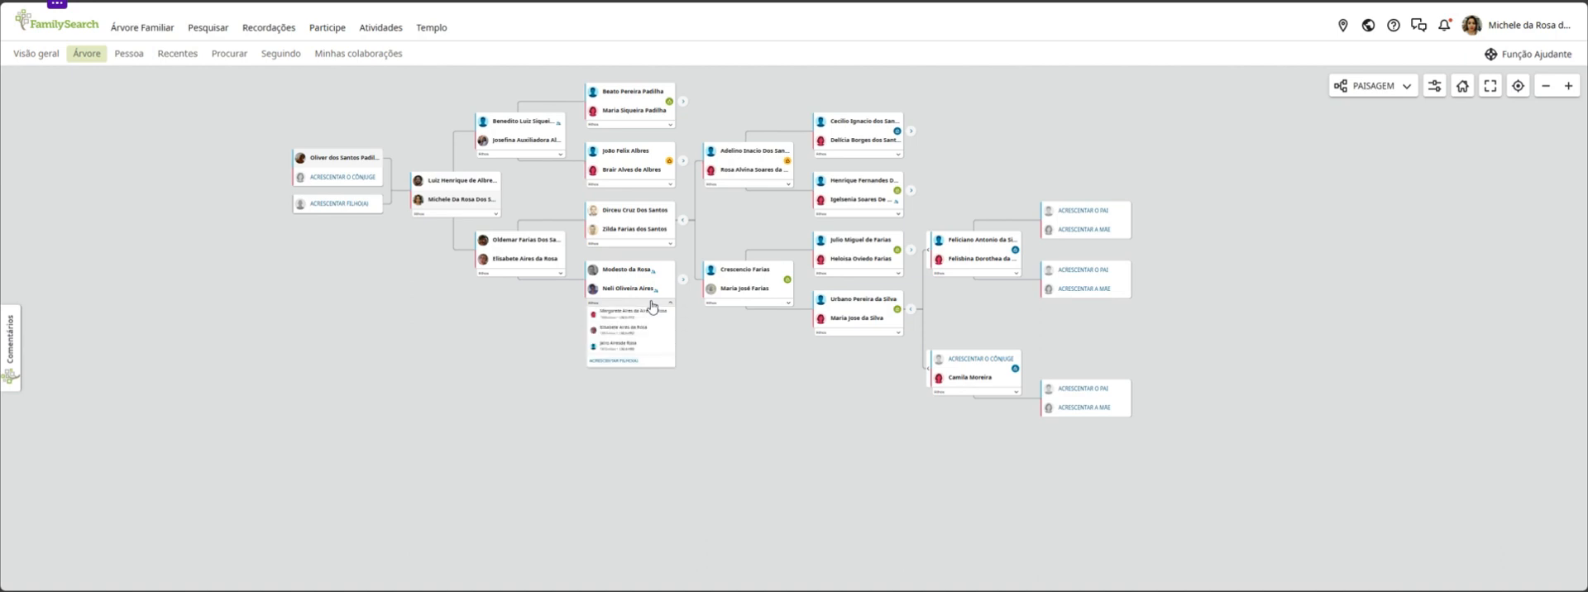
{"action": "left_click", "coordinate": [735, 362]}
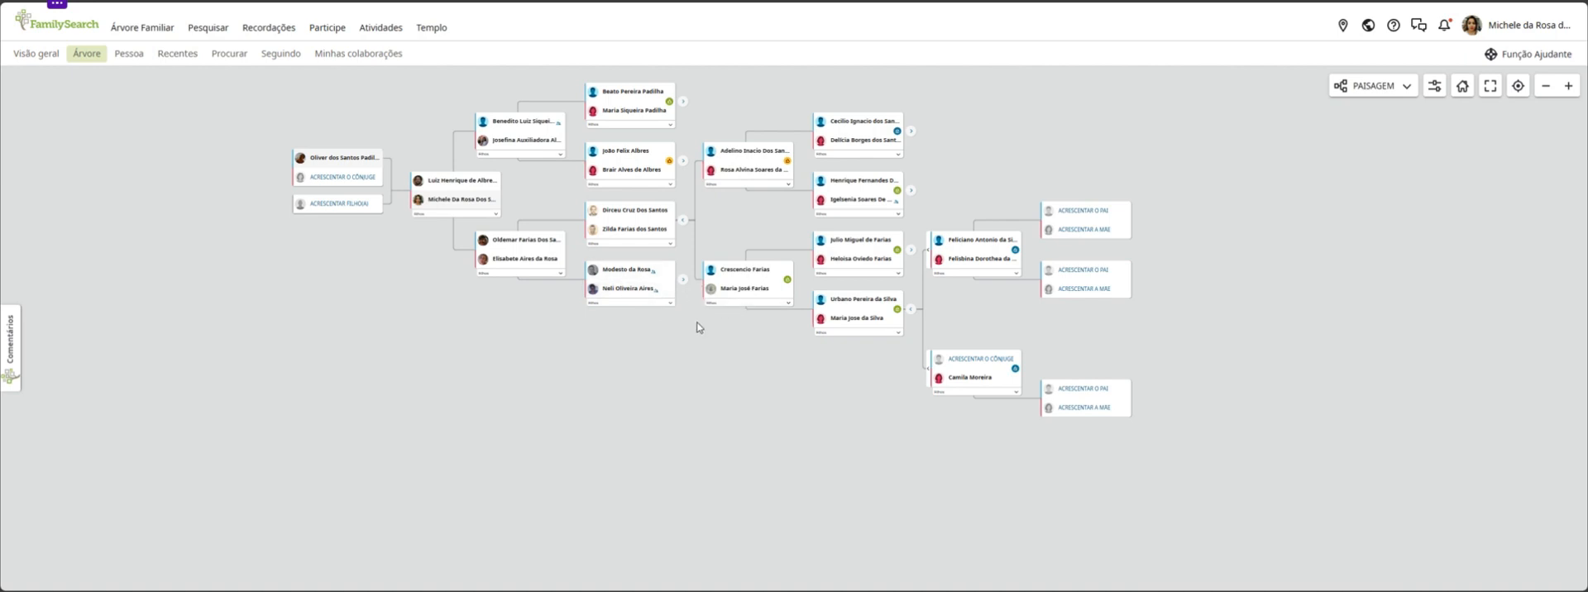
{"action": "left_click", "coordinate": [738, 303]}
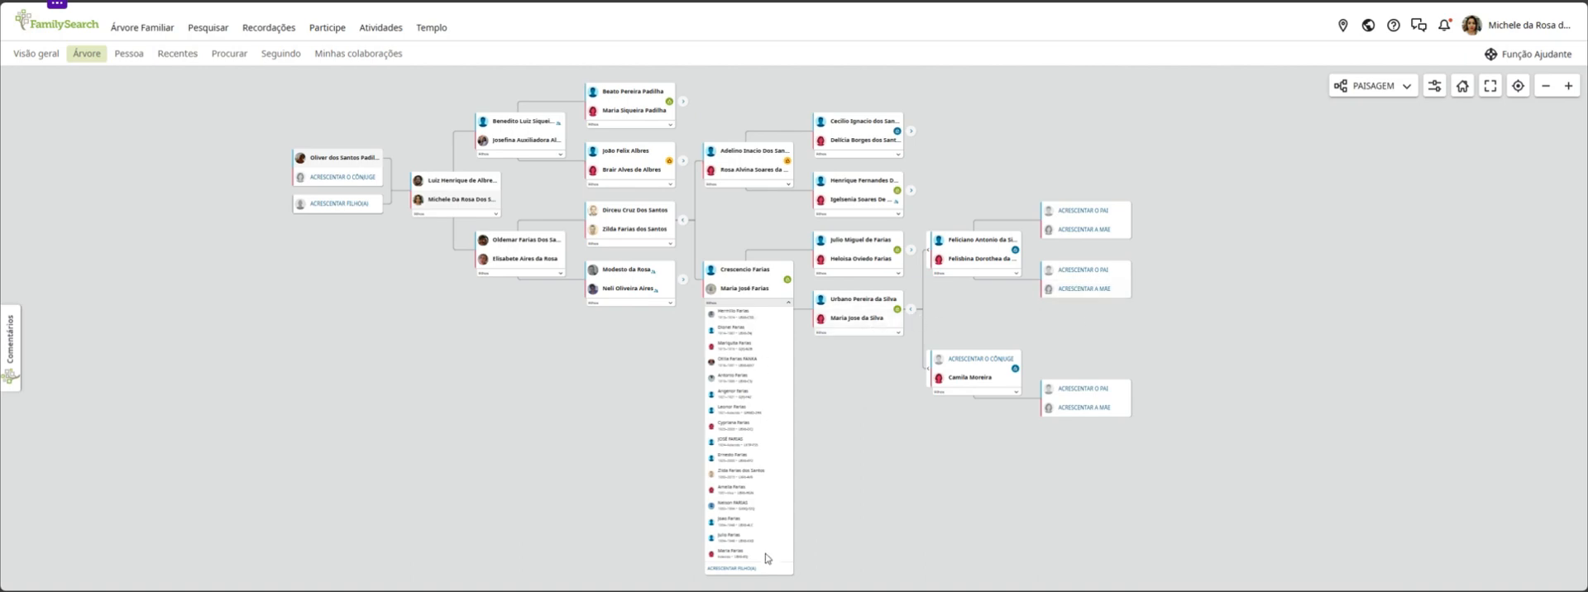
{"action": "left_click", "coordinate": [852, 334]}
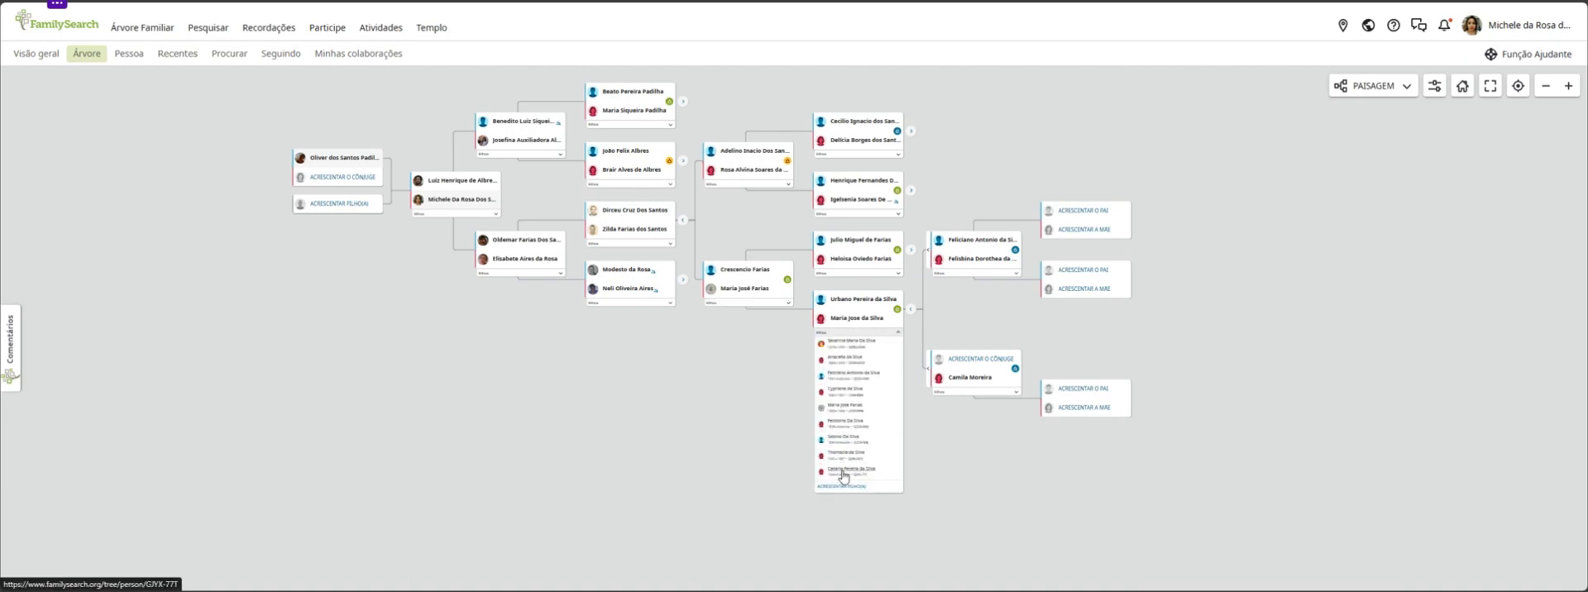
{"action": "left_click", "coordinate": [852, 274]}
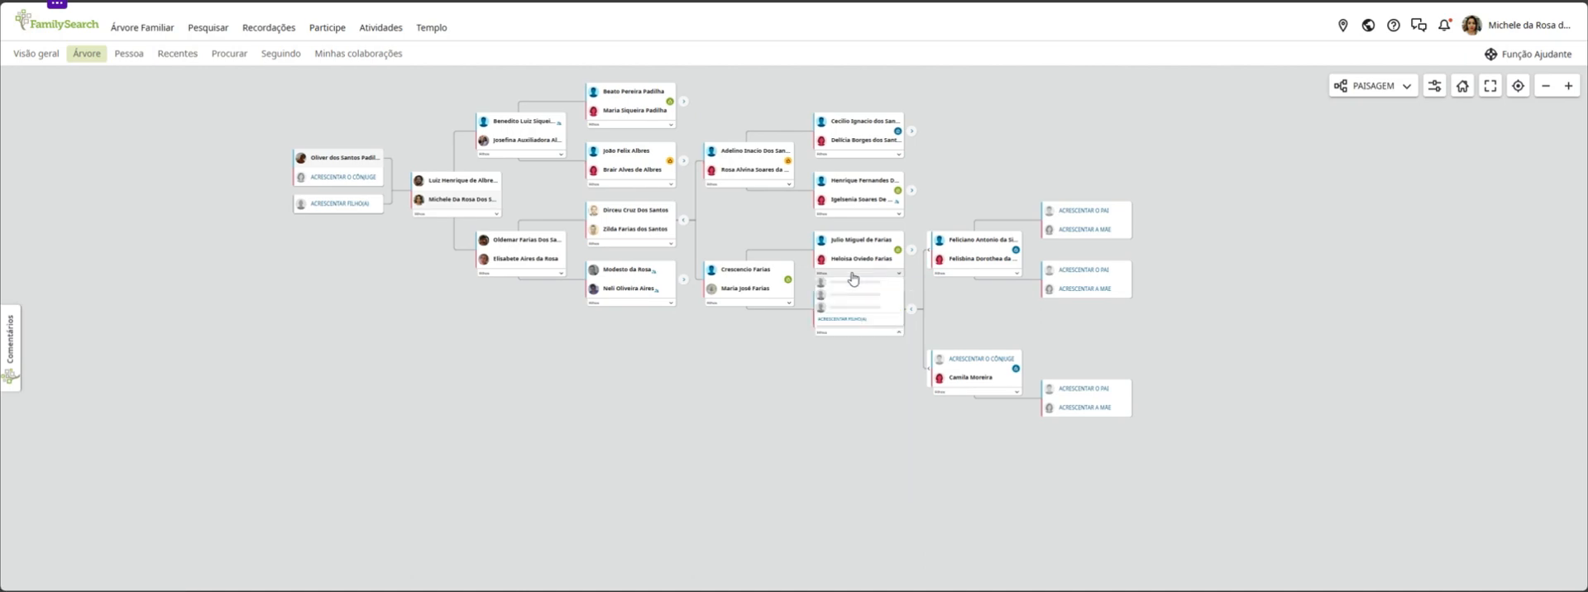
{"action": "right_click", "coordinate": [747, 291]}
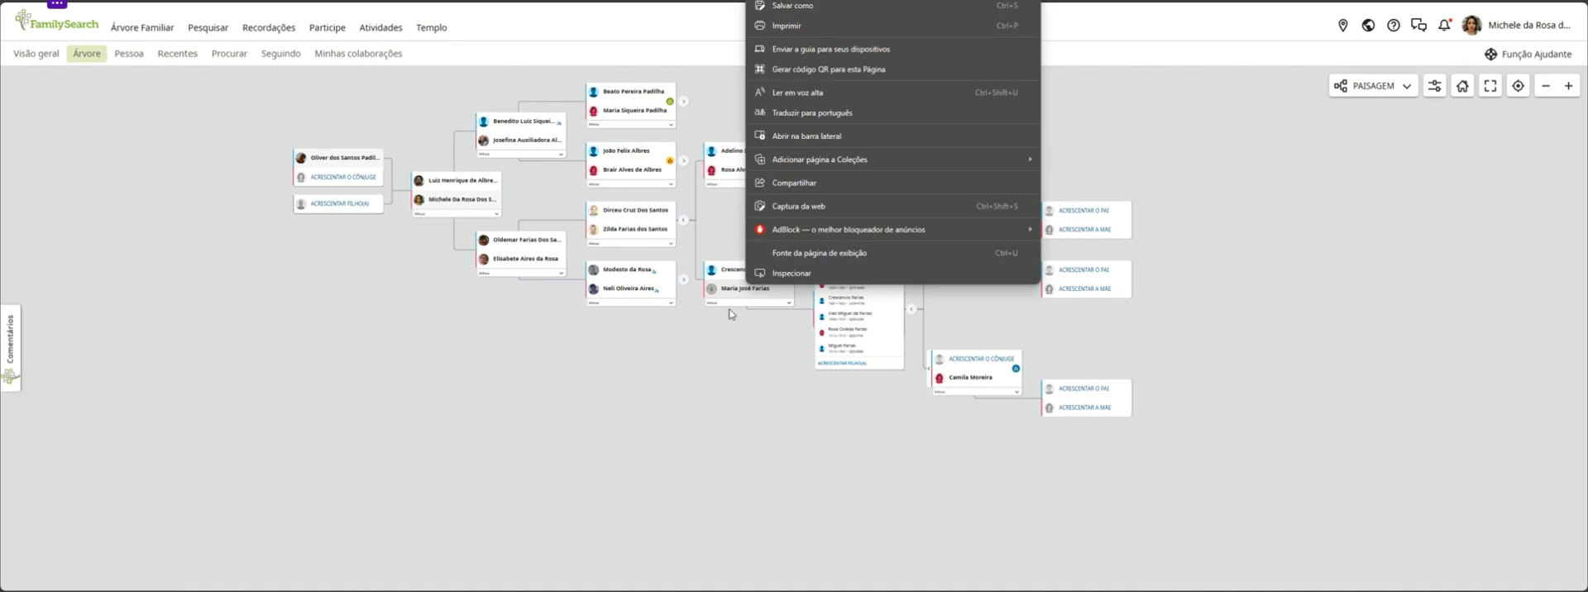
{"action": "left_click", "coordinate": [709, 360]}
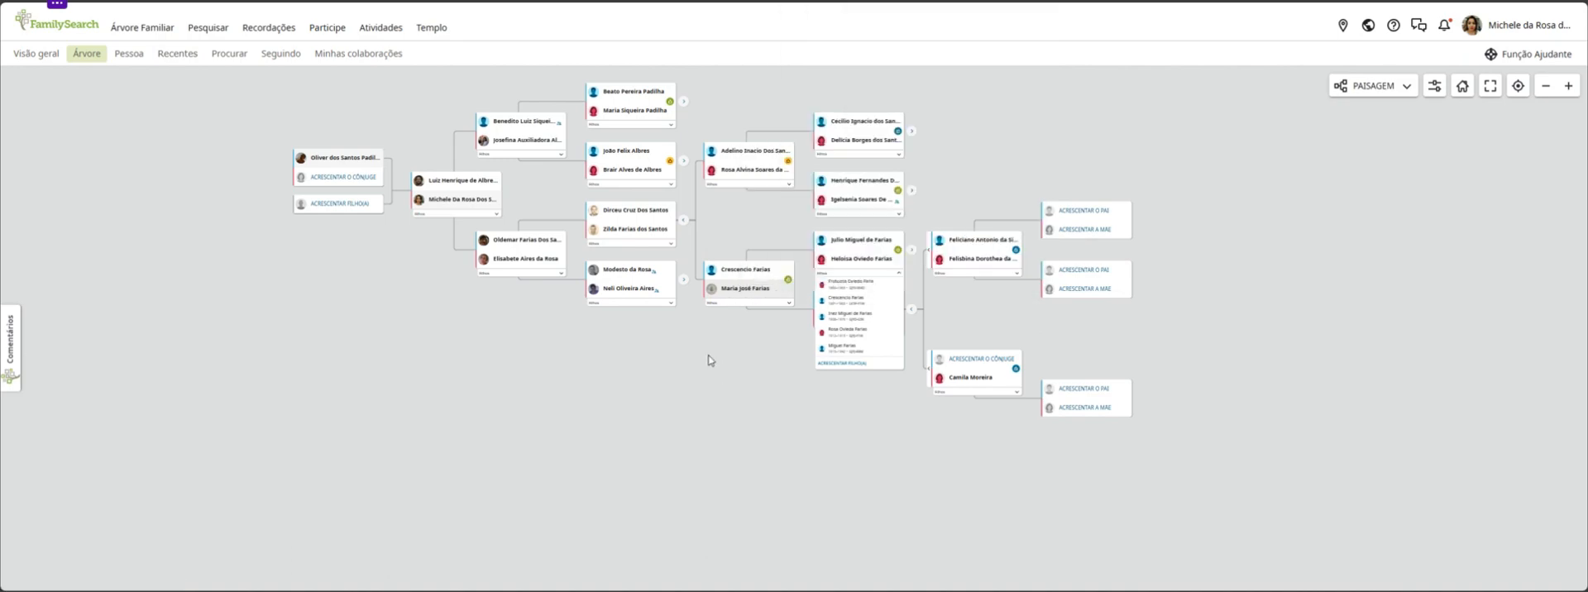
Review the vital data, events and facts in the summaries of the ancestor's mother and her maternal grandfather
{"action": "left_click", "coordinate": [757, 292]}
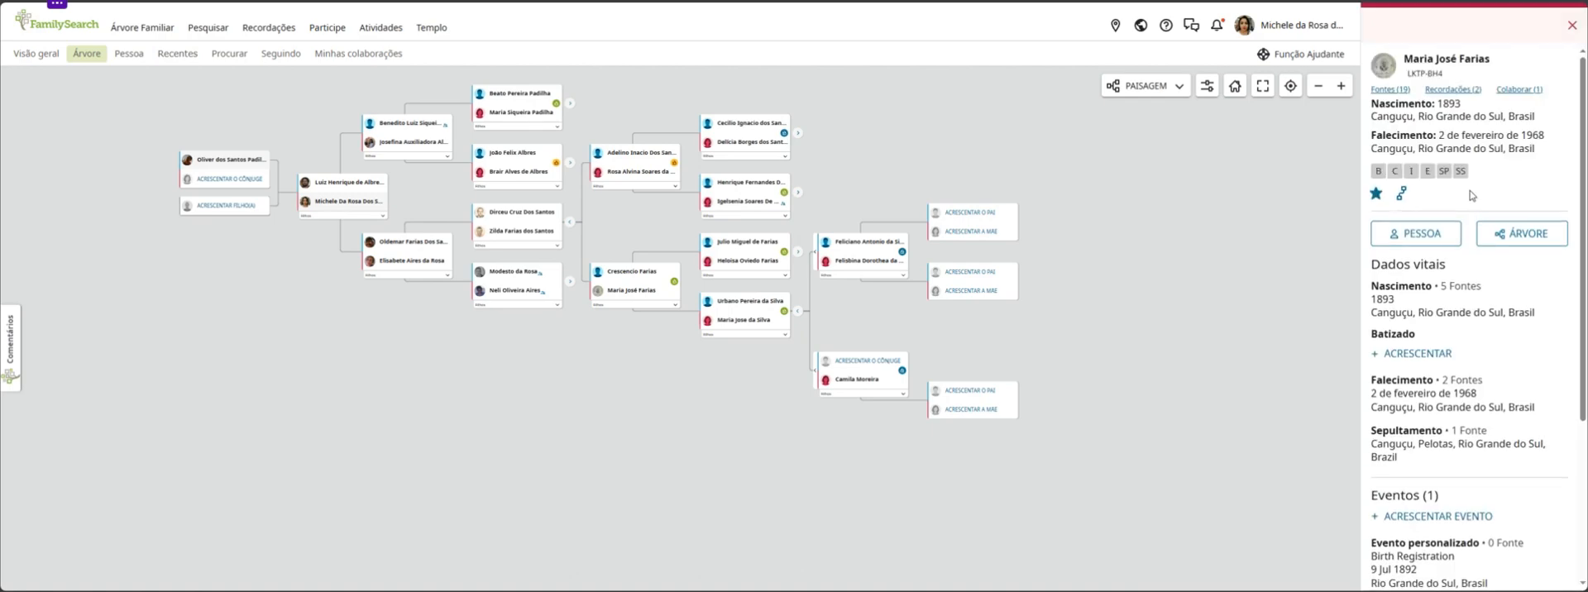
{"action": "scroll", "coordinate": [1451, 365], "scroll_direction": "down", "scroll_amount": 5}
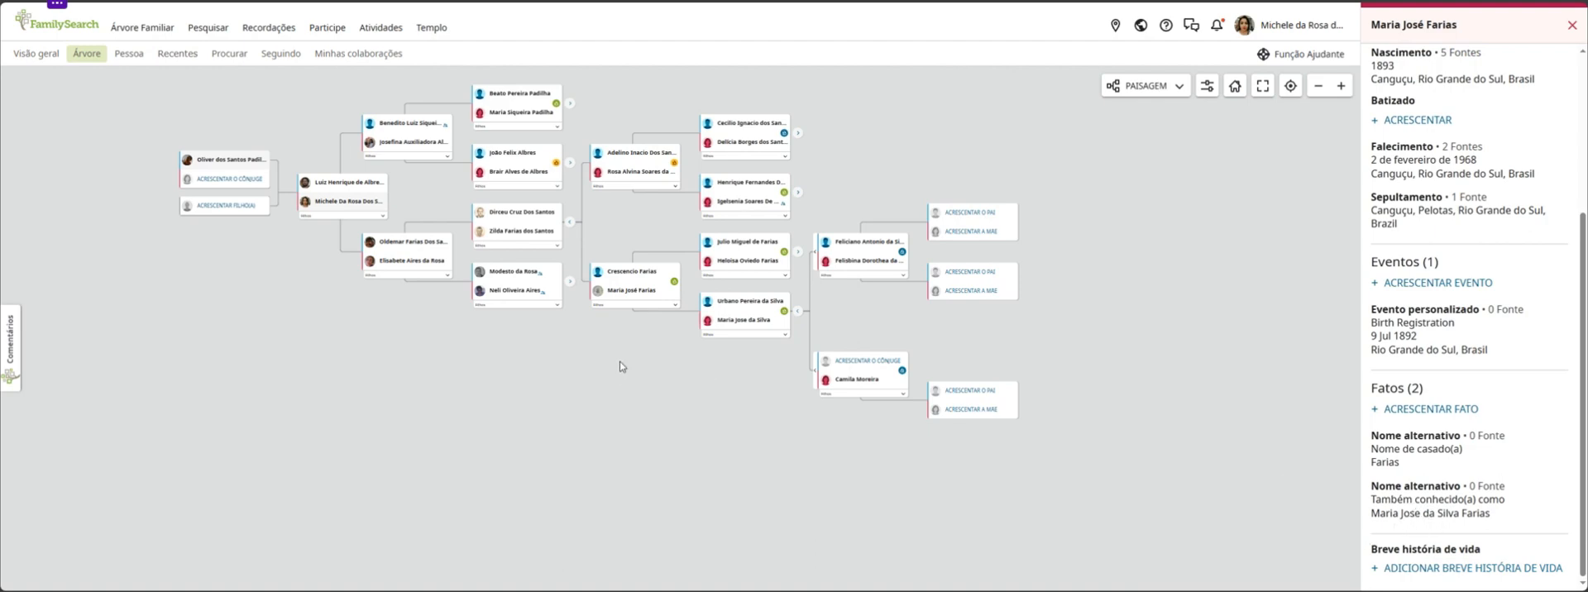
{"action": "left_click", "coordinate": [747, 301]}
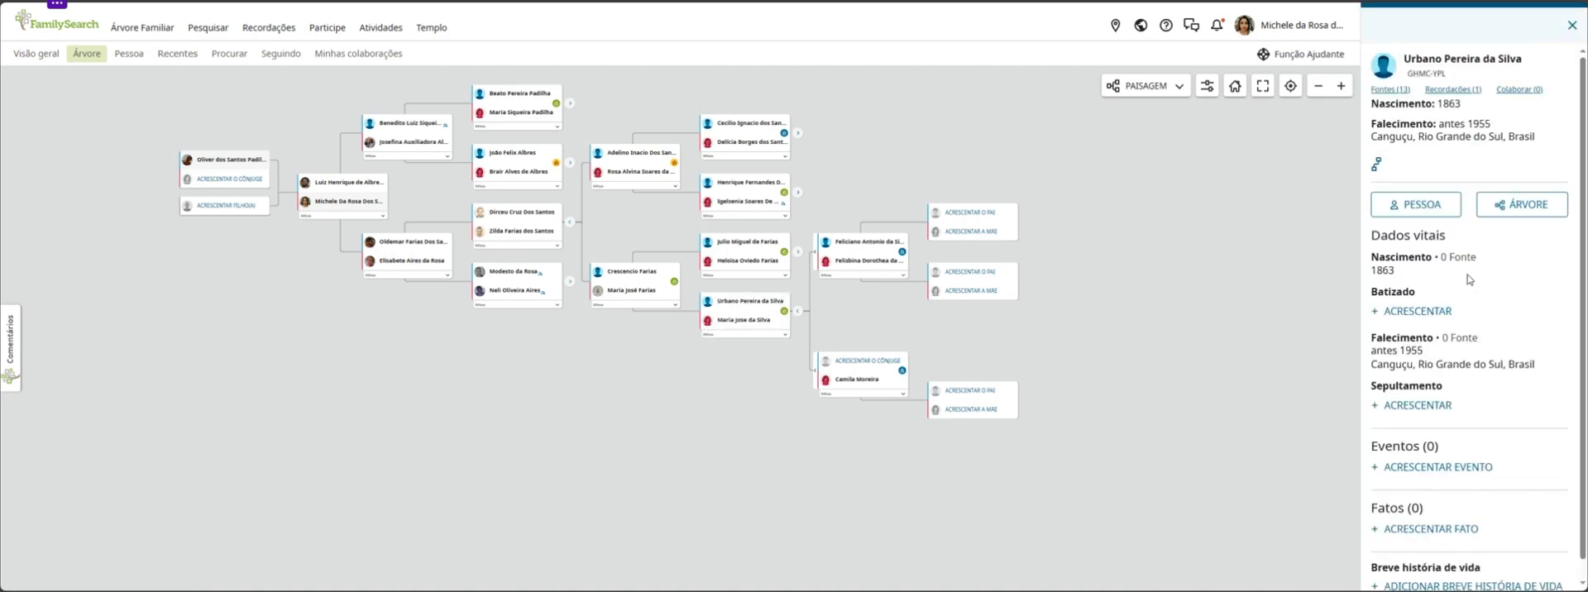
{"action": "scroll", "coordinate": [1481, 315], "scroll_direction": "down", "scroll_amount": 1}
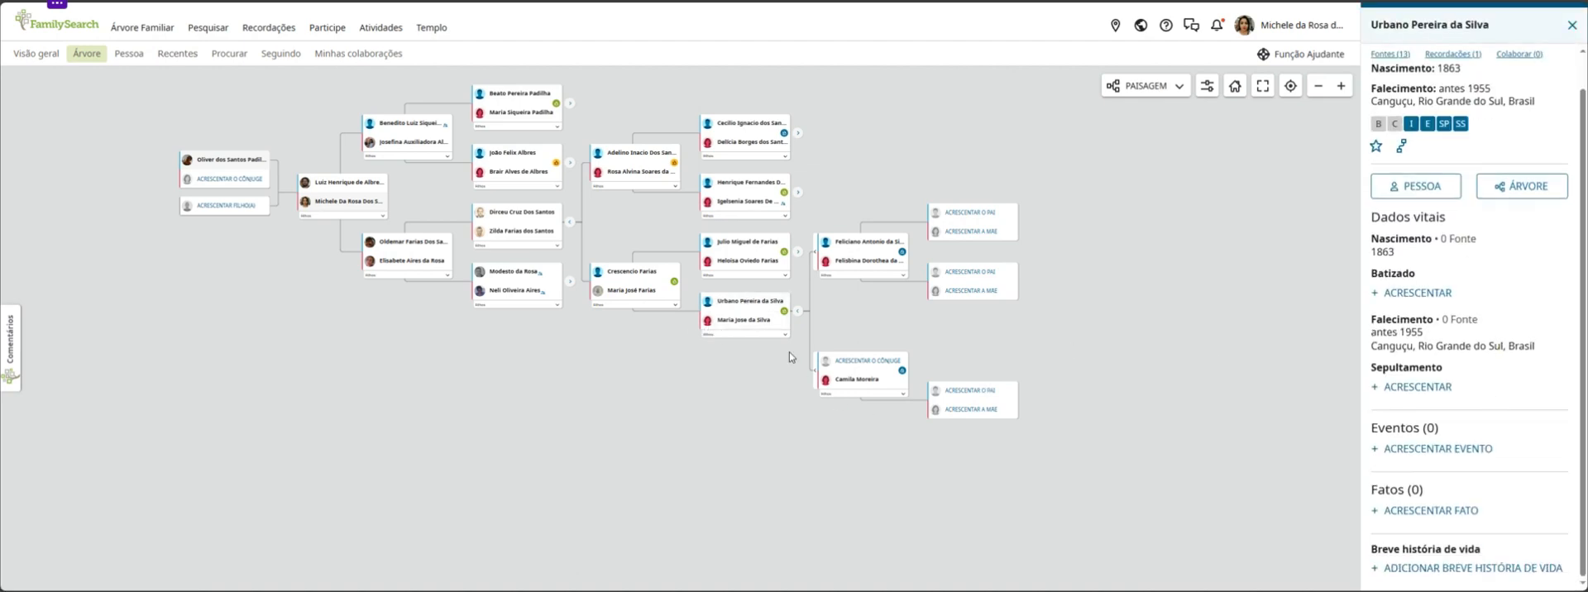
Review the maternal grandmother's summary, including her birth, death, sources and alternate name
{"action": "left_click", "coordinate": [743, 320]}
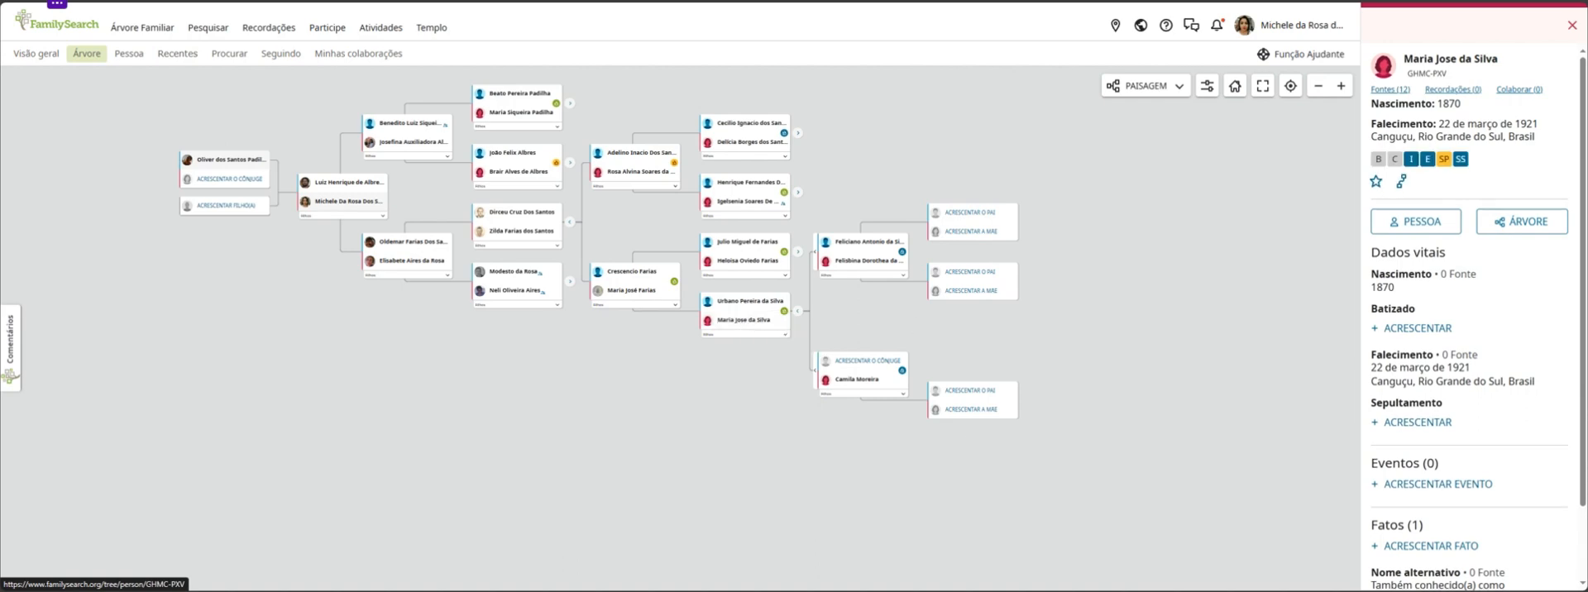
{"action": "scroll", "coordinate": [1518, 315], "scroll_direction": "down", "scroll_amount": 1}
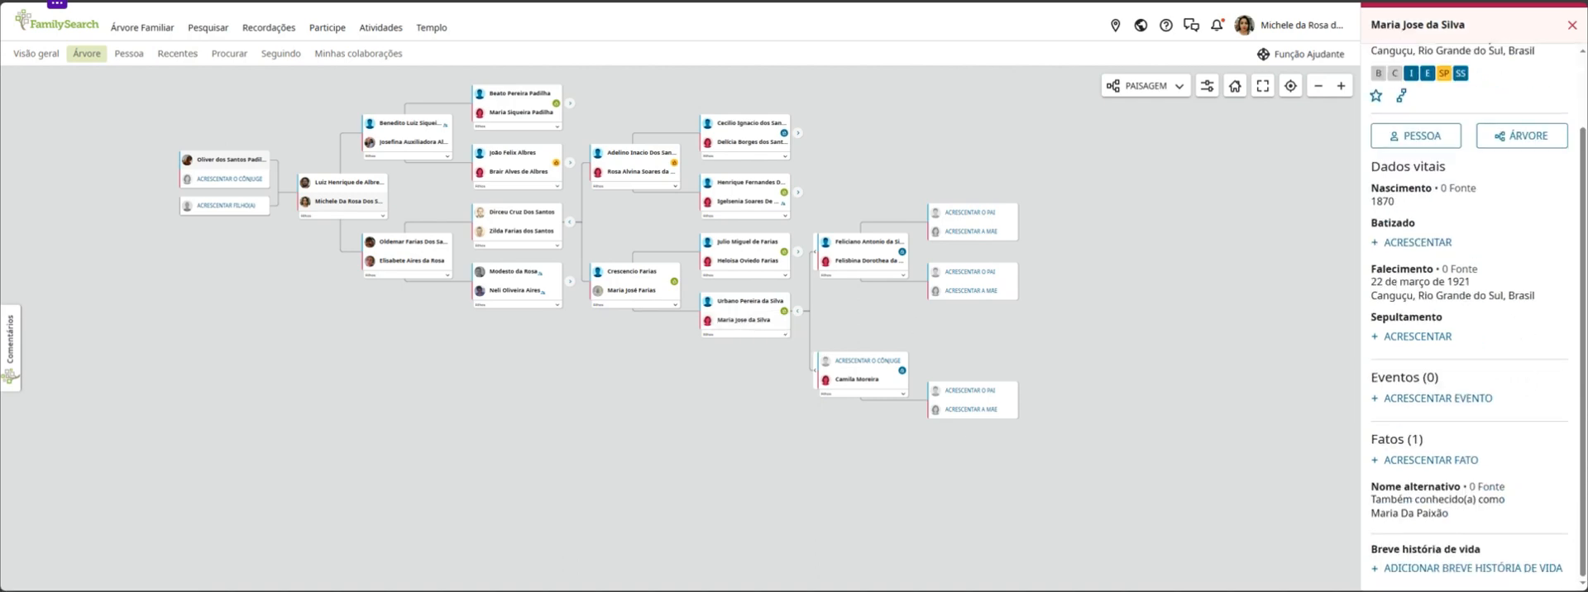
{"action": "scroll", "coordinate": [1516, 364], "scroll_direction": "up", "scroll_amount": 1}
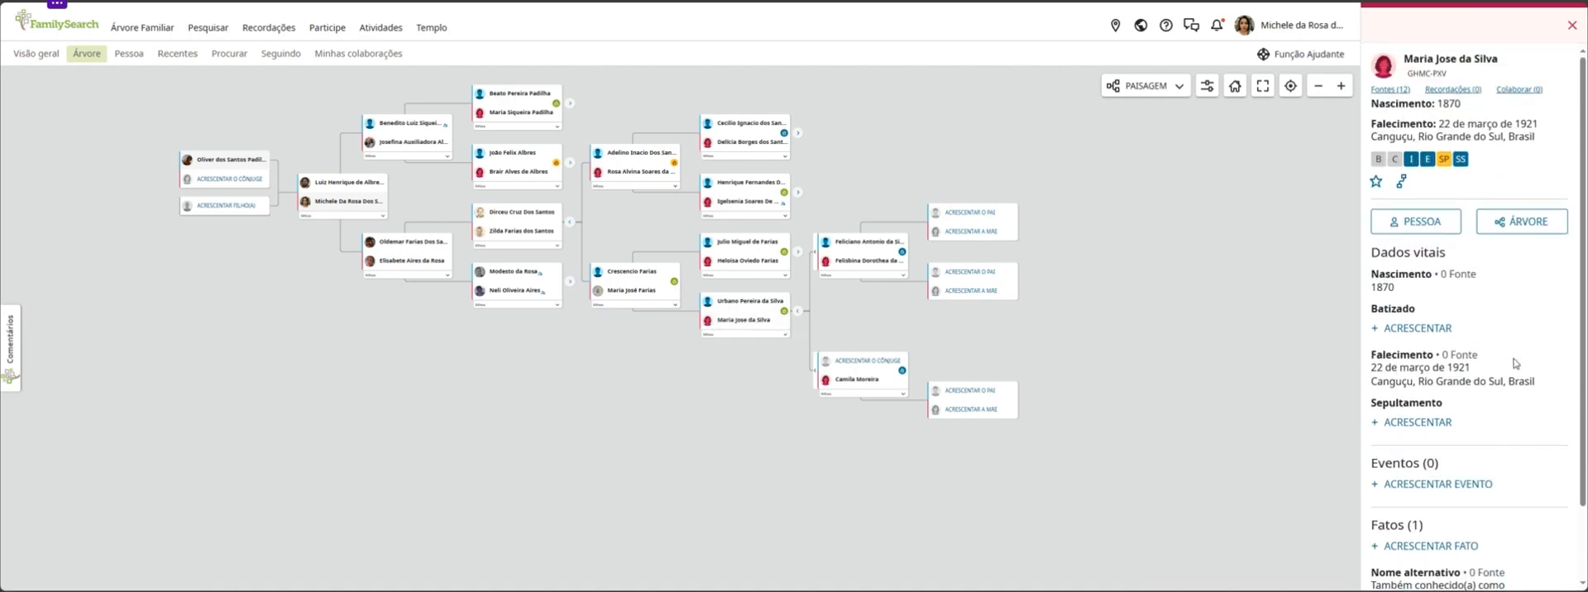
{"action": "scroll", "coordinate": [1514, 358], "scroll_direction": "down", "scroll_amount": 1}
{"action": "scroll", "coordinate": [1511, 350], "scroll_direction": "up", "scroll_amount": 1}
{"action": "scroll", "coordinate": [1510, 347], "scroll_direction": "down", "scroll_amount": 1}
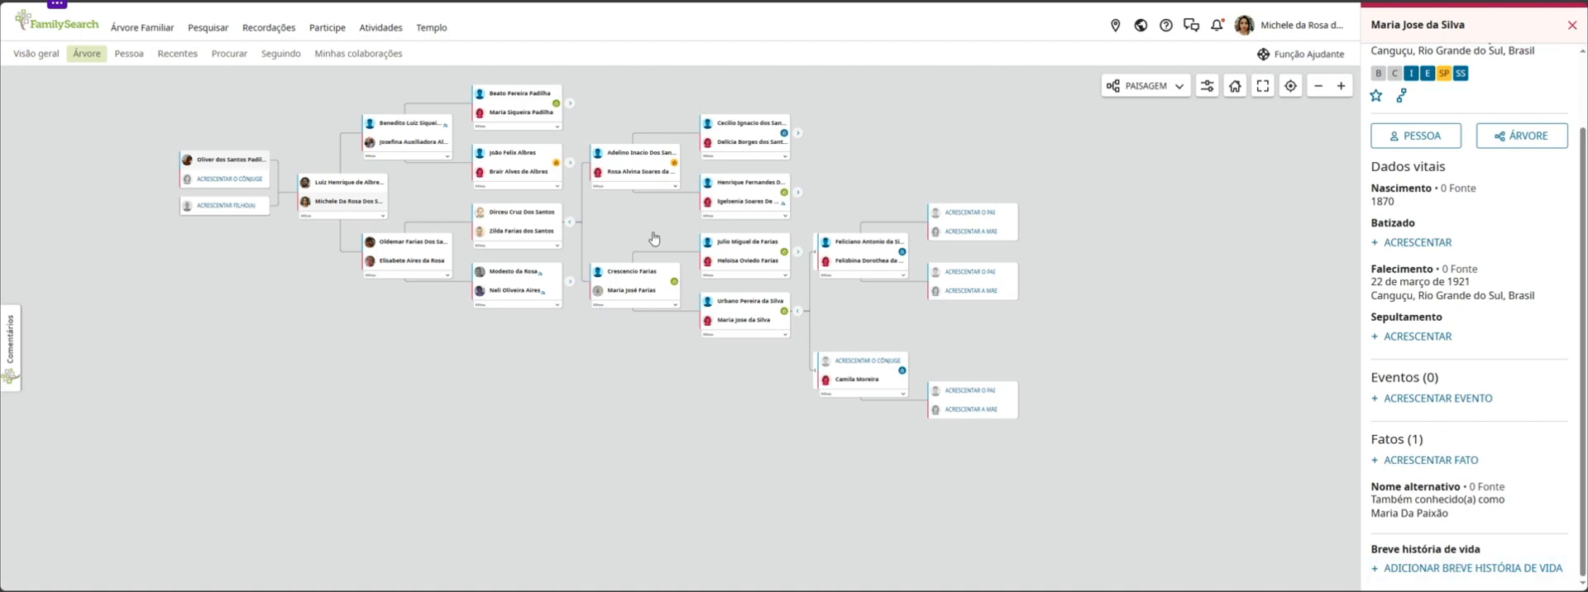
Expand the ancestors of the couple directly below the ancestor, including the line of the lowest couple in the newly shown branch
{"action": "left_click", "coordinate": [568, 282]}
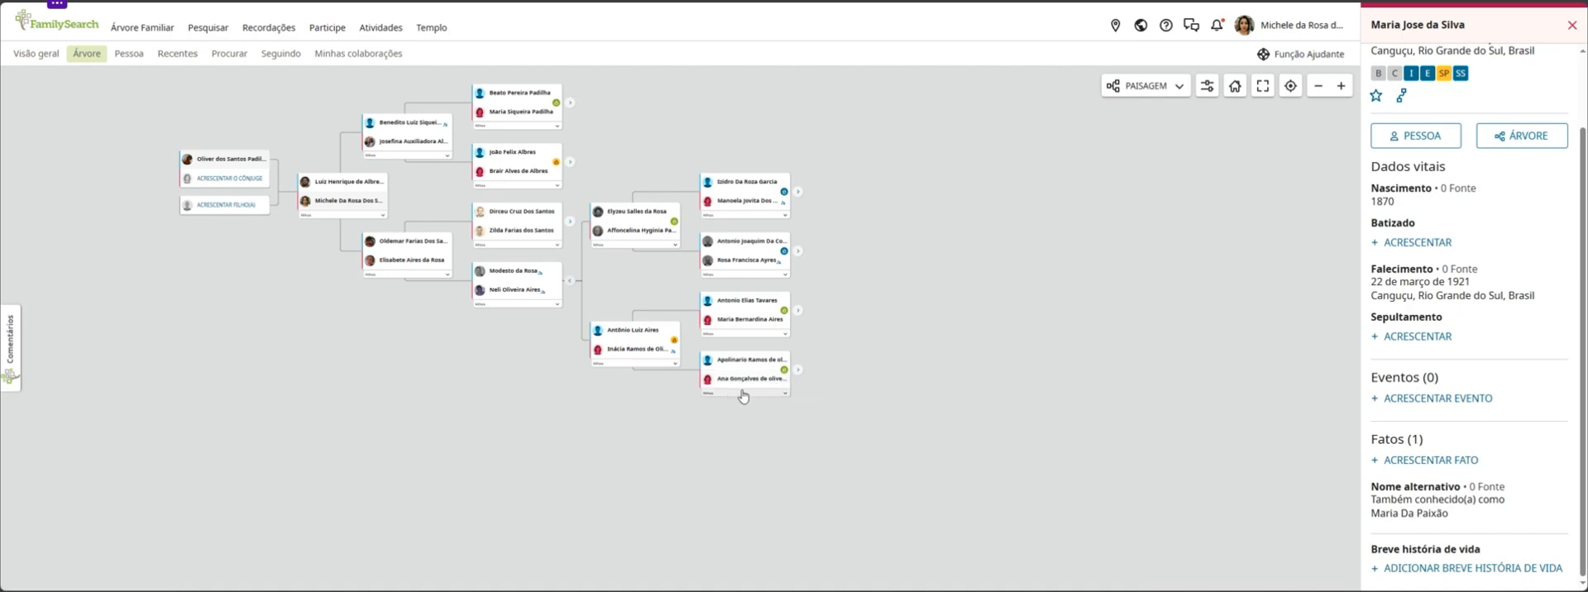
{"action": "left_click", "coordinate": [797, 371]}
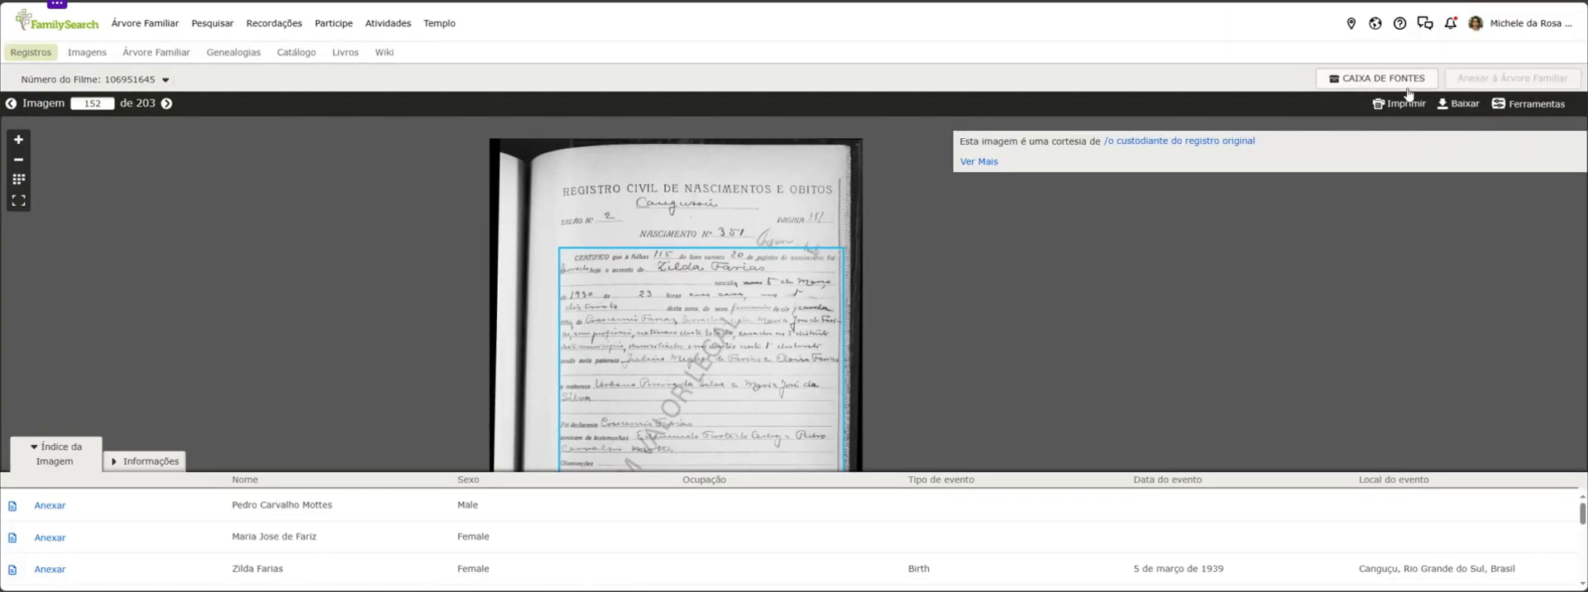
On the birth certificate image in film 106951645, view the source box form and its destination folders, and close it without saving
{"action": "left_click", "coordinate": [1390, 83]}
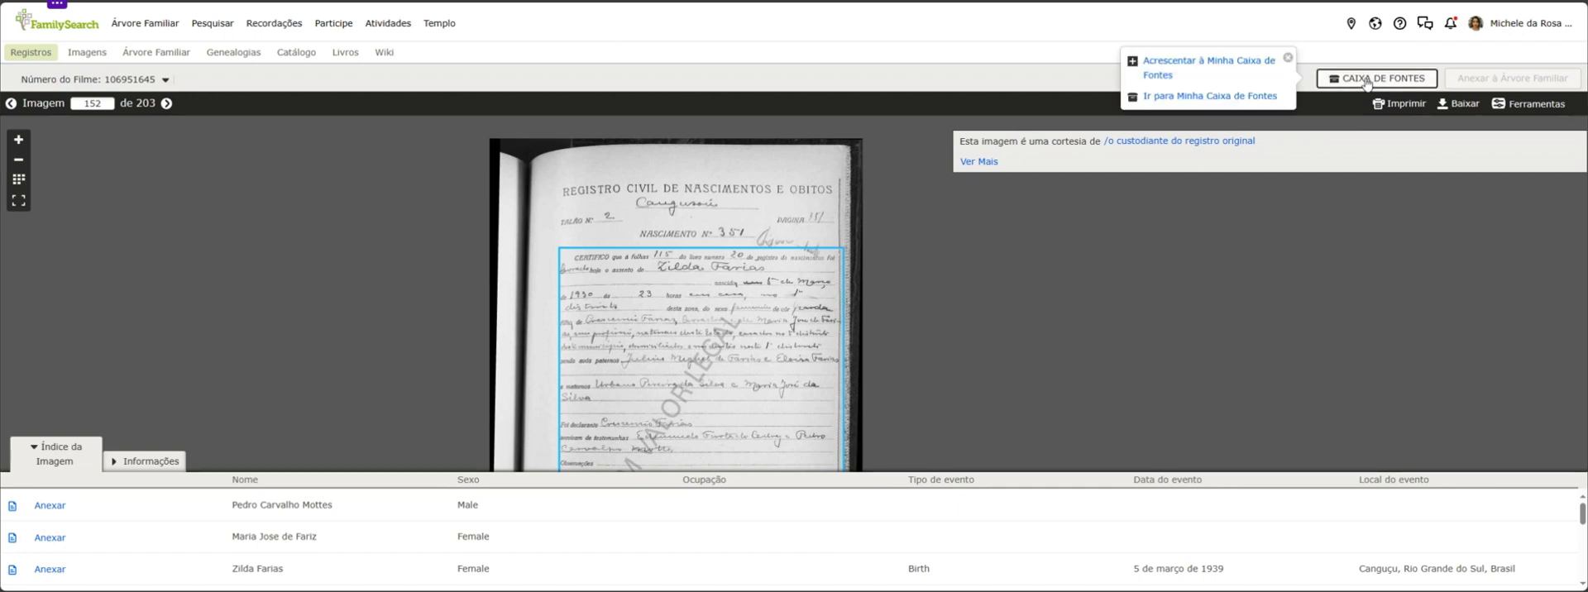
{"action": "left_click", "coordinate": [1237, 74]}
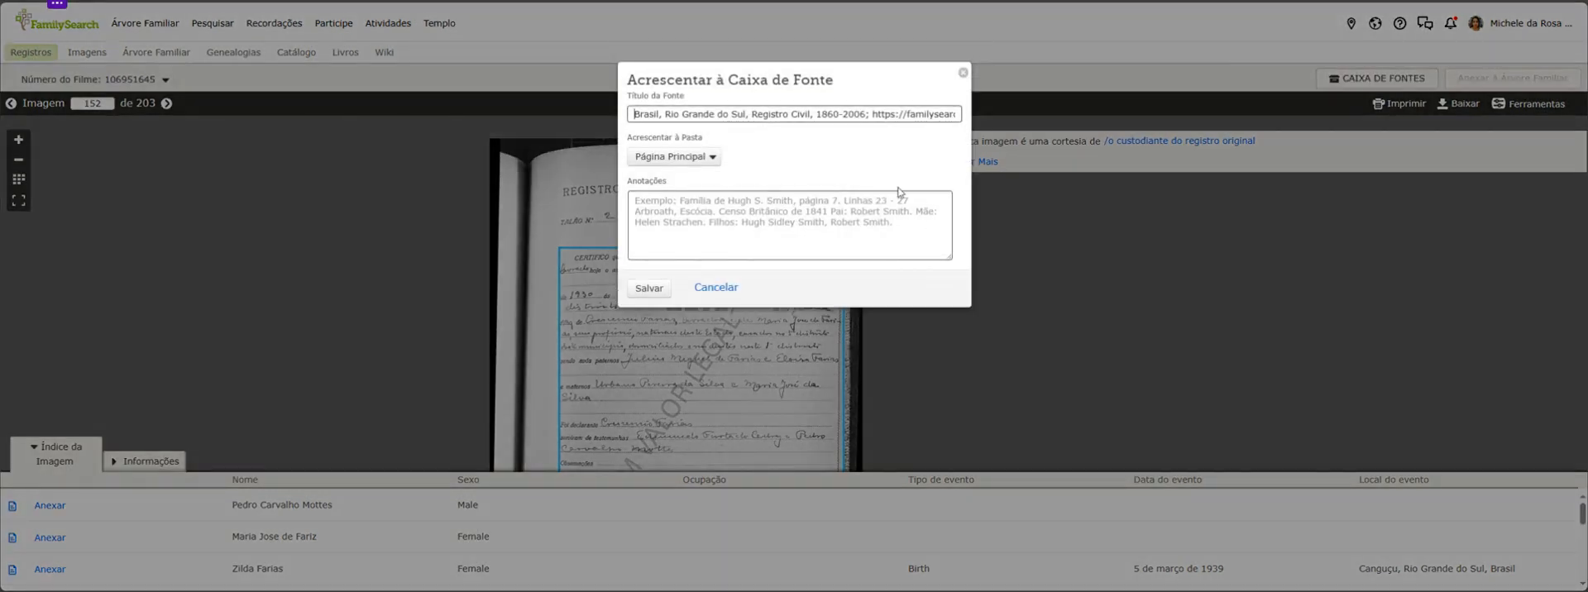
{"action": "left_click", "coordinate": [692, 161]}
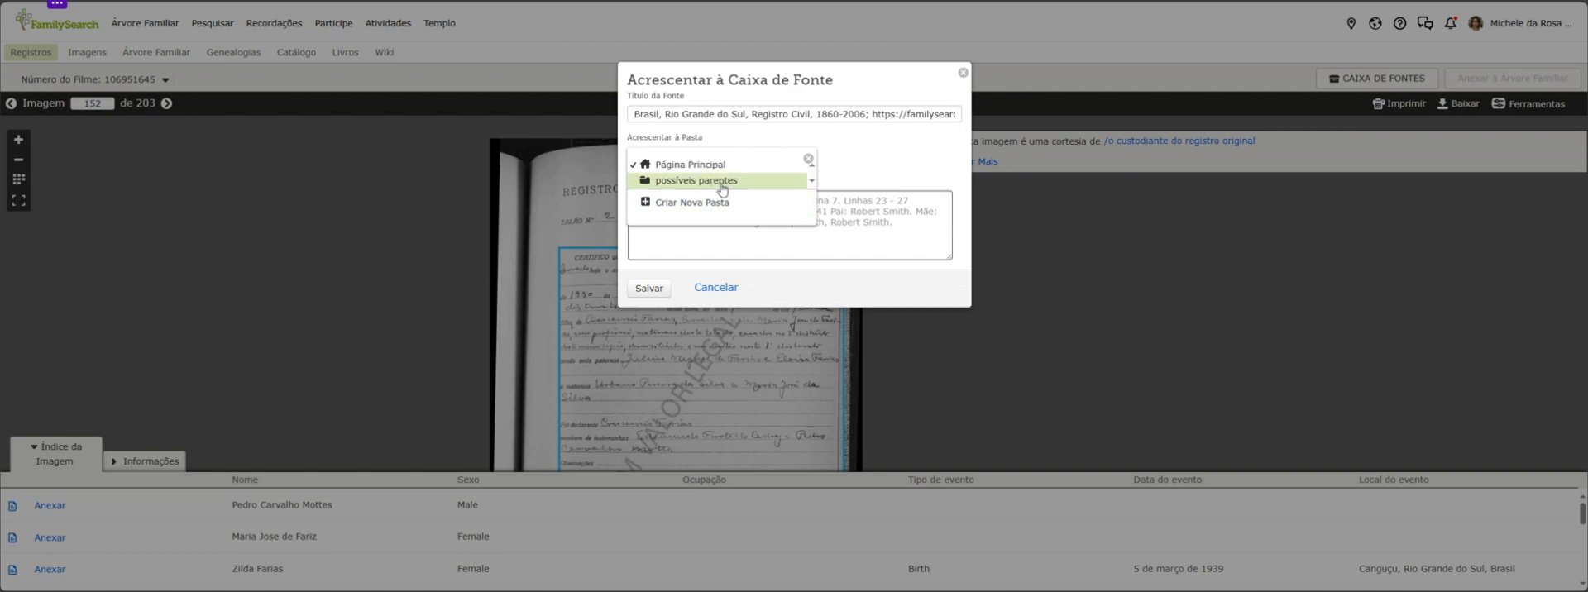
{"action": "left_click", "coordinate": [808, 158]}
{"action": "left_click", "coordinate": [962, 74]}
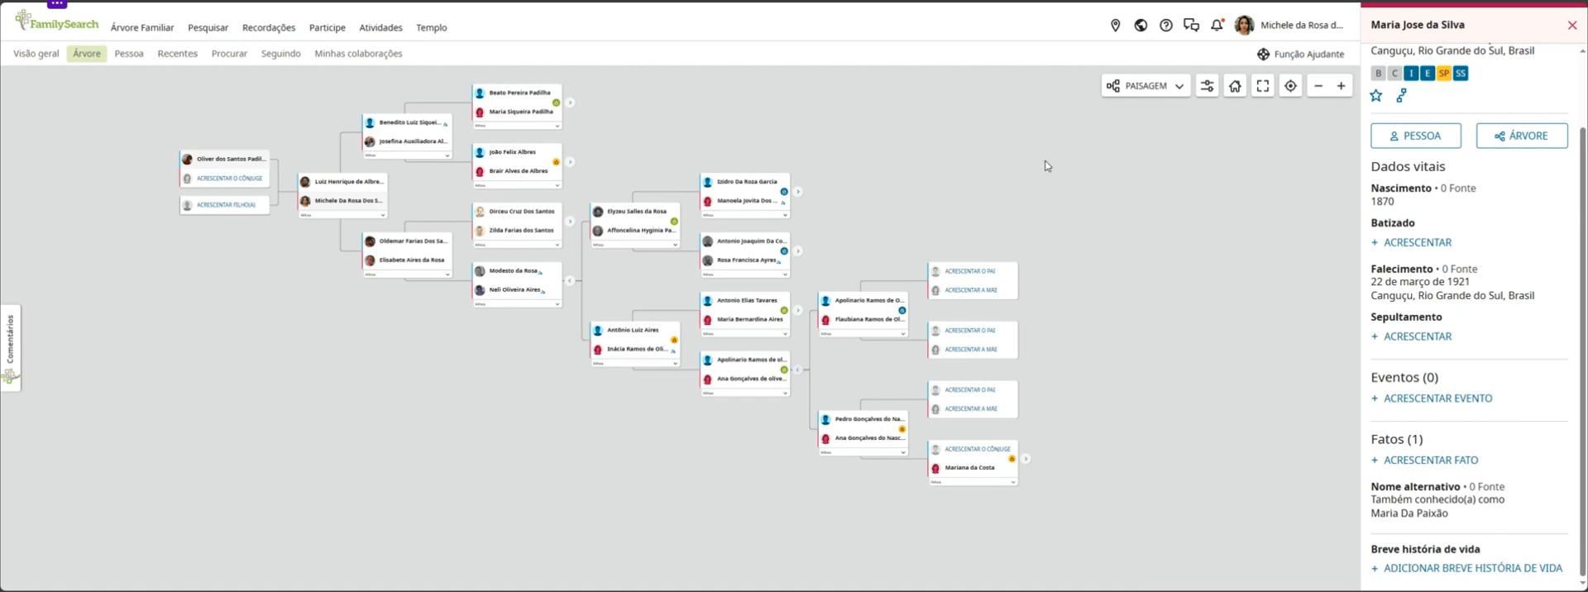
In the family tree, expand the second couple in the great-grandparent column and the topmost couple of the next revealed ancestors
{"action": "left_click_drag", "start_coordinate": [1012, 177], "coordinate": [873, 207]}
{"action": "left_click_drag", "start_coordinate": [788, 339], "coordinate": [881, 272]}
{"action": "left_click_drag", "start_coordinate": [824, 195], "coordinate": [885, 203]}
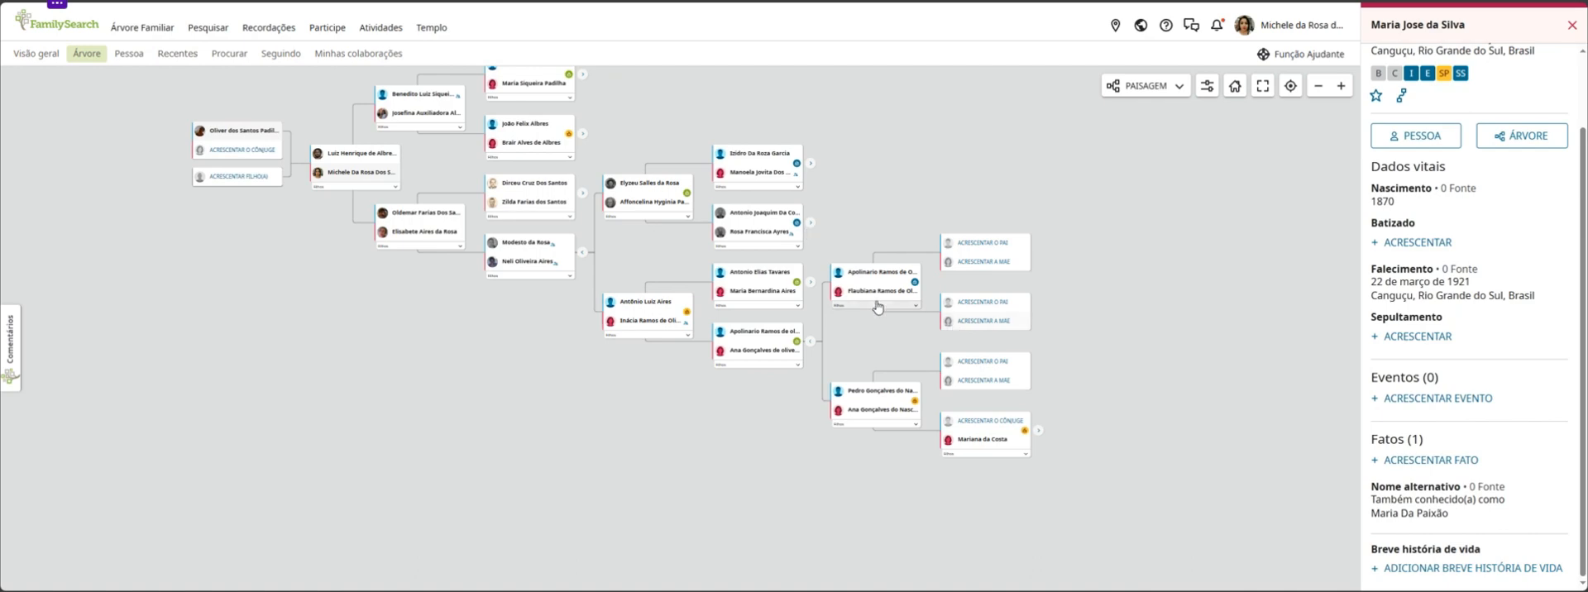
{"action": "left_click", "coordinate": [811, 222]}
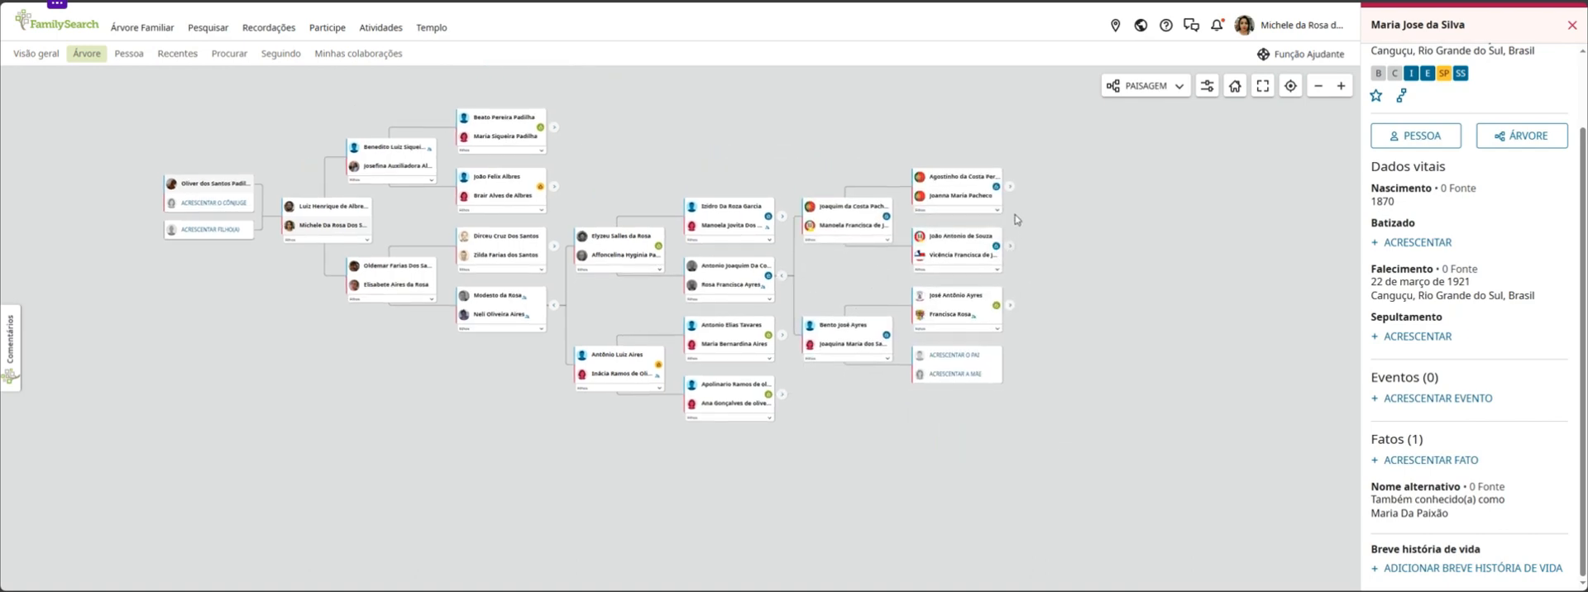
{"action": "left_click", "coordinate": [1009, 187]}
{"action": "left_click", "coordinate": [1009, 187]}
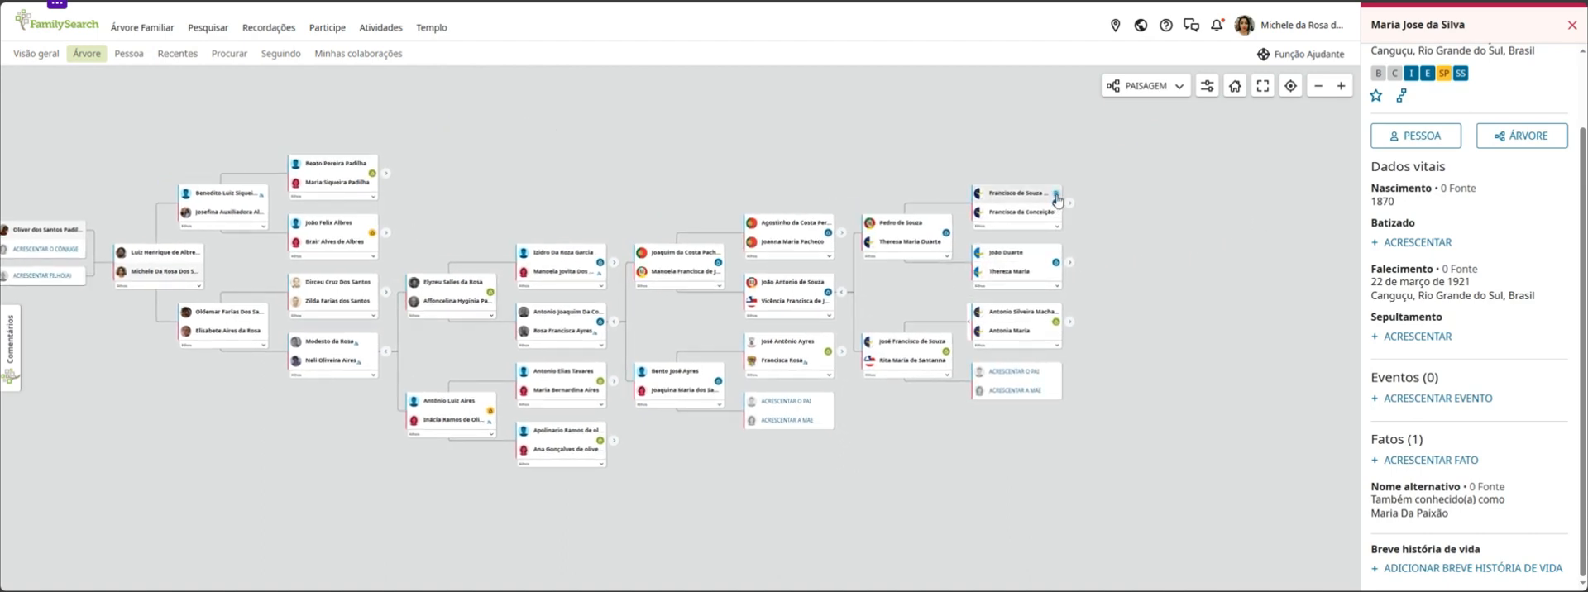
View the suggested records for the man in the topmost couple of the earliest generation shown, and return to the tree
{"action": "left_click", "coordinate": [1056, 197]}
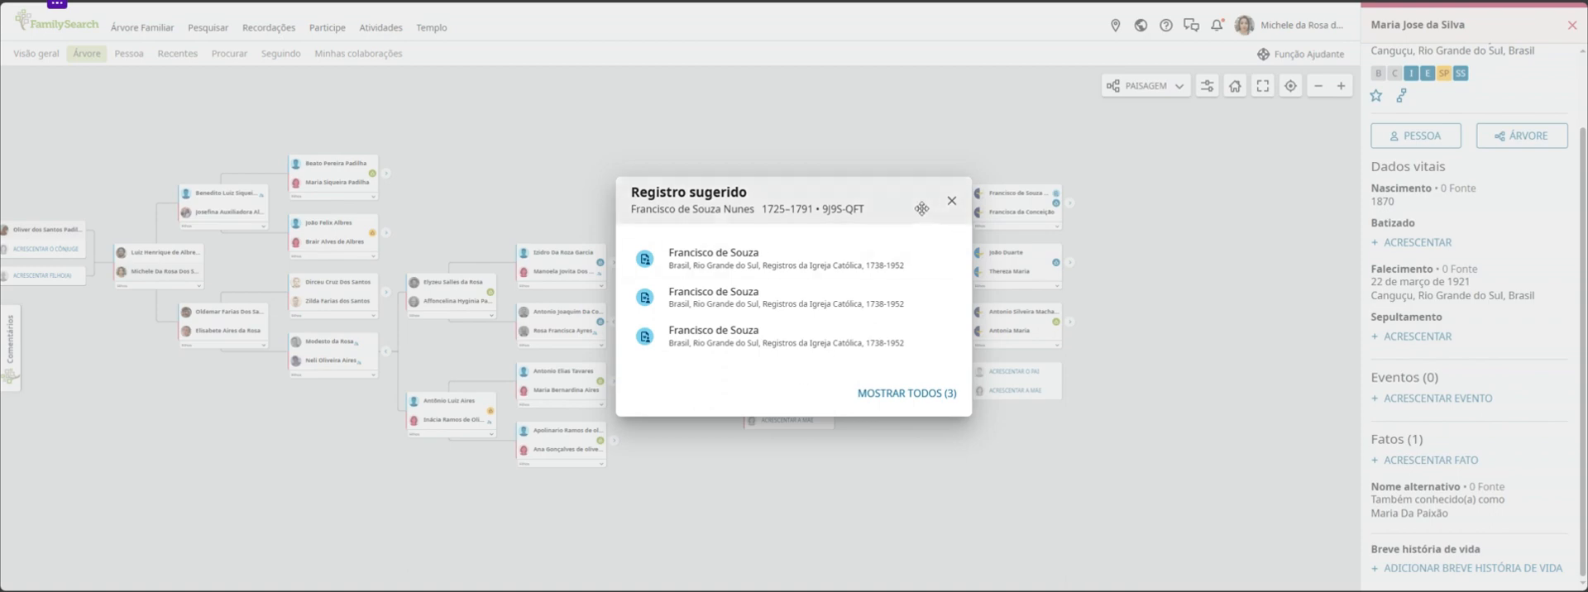
{"action": "left_click", "coordinate": [951, 202]}
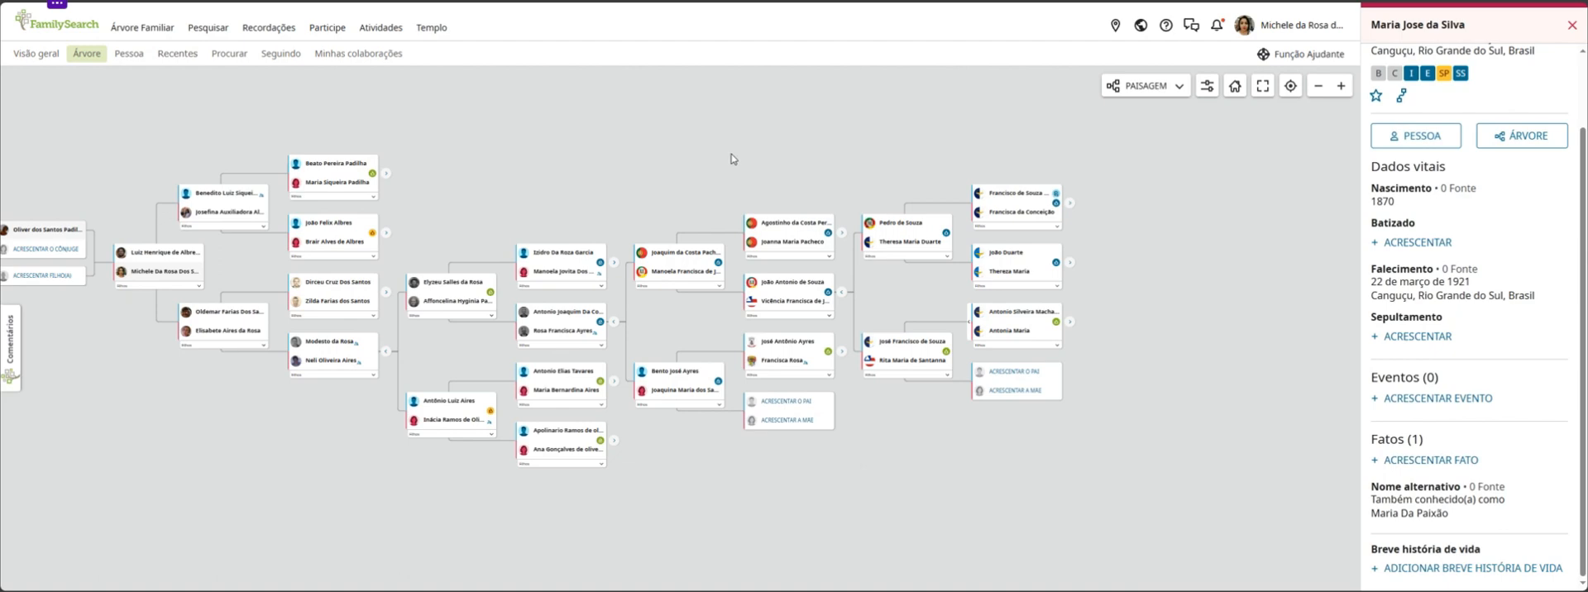
{"action": "left_click_drag", "start_coordinate": [733, 160], "coordinate": [839, 152]}
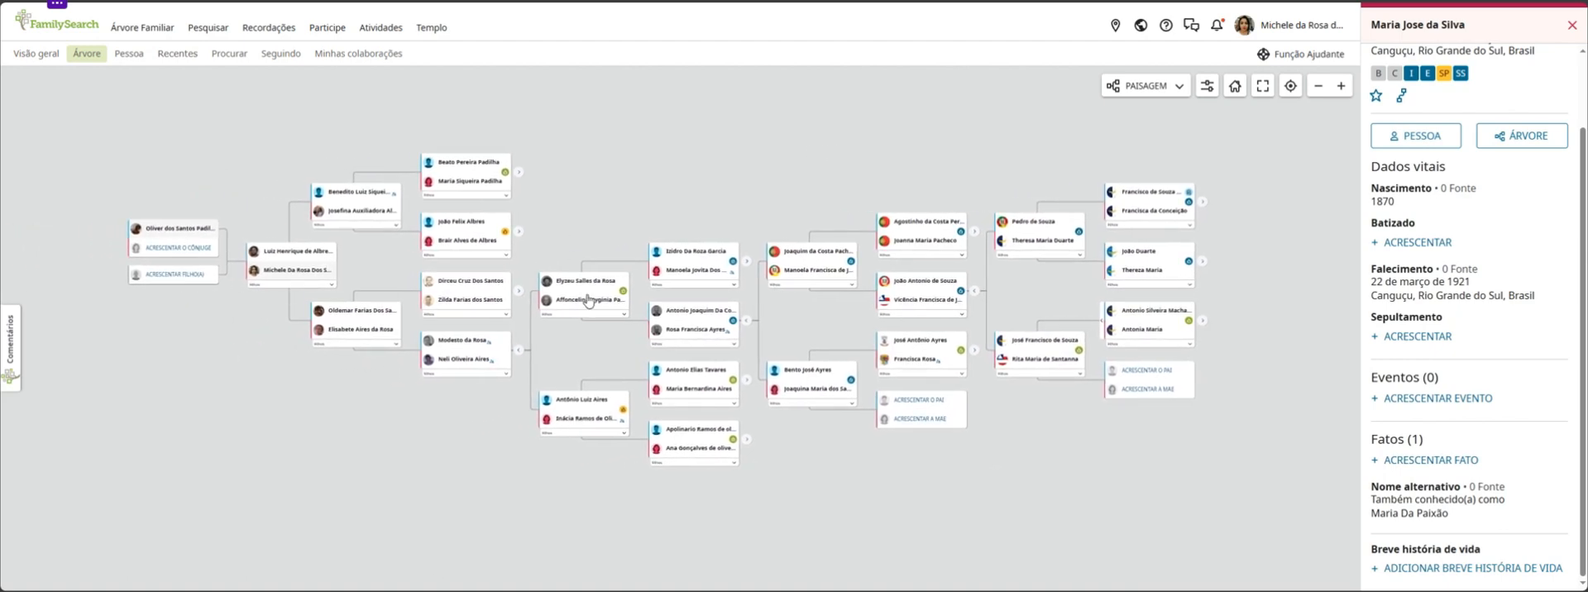